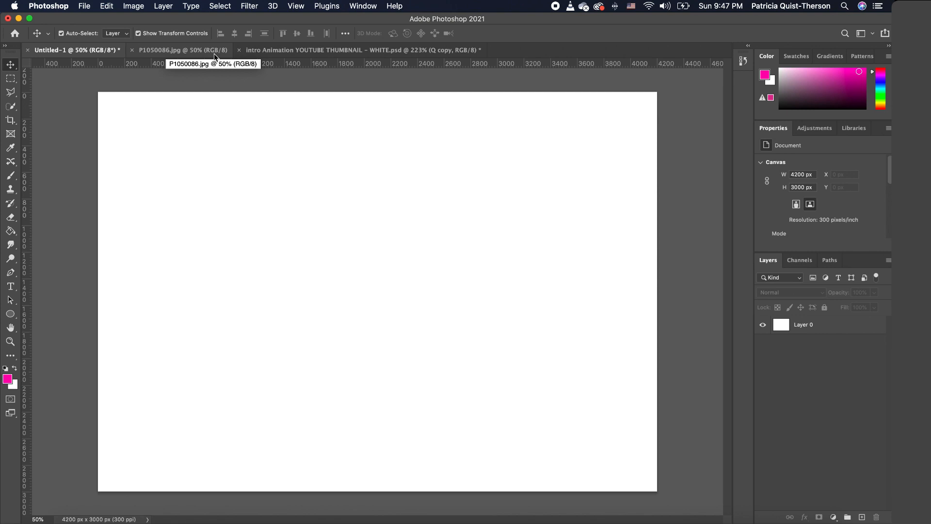
Copy the photo from P1050086.jpg into the Untitled-1 document and accept the colour profile conversion.
left_click(174, 52)
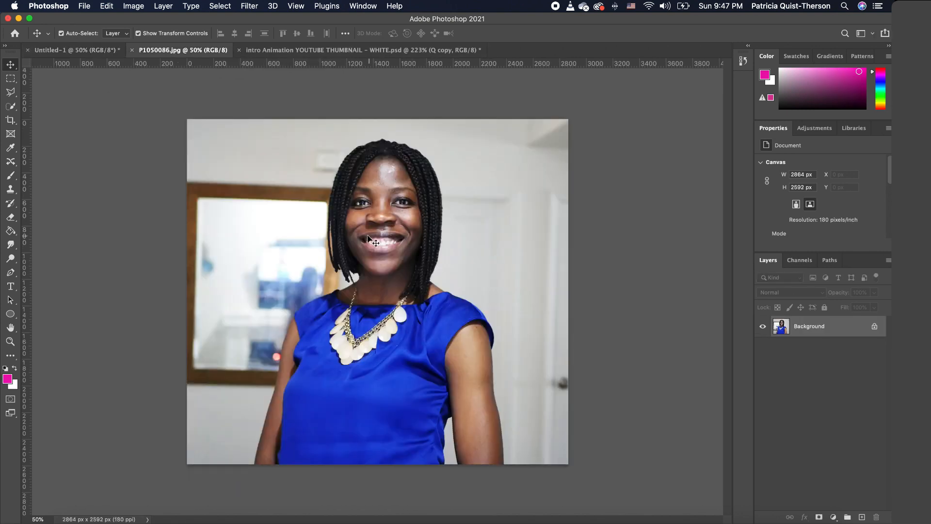
left_click_drag(390, 215, 89, 50)
left_click_drag(453, 248, 452, 248)
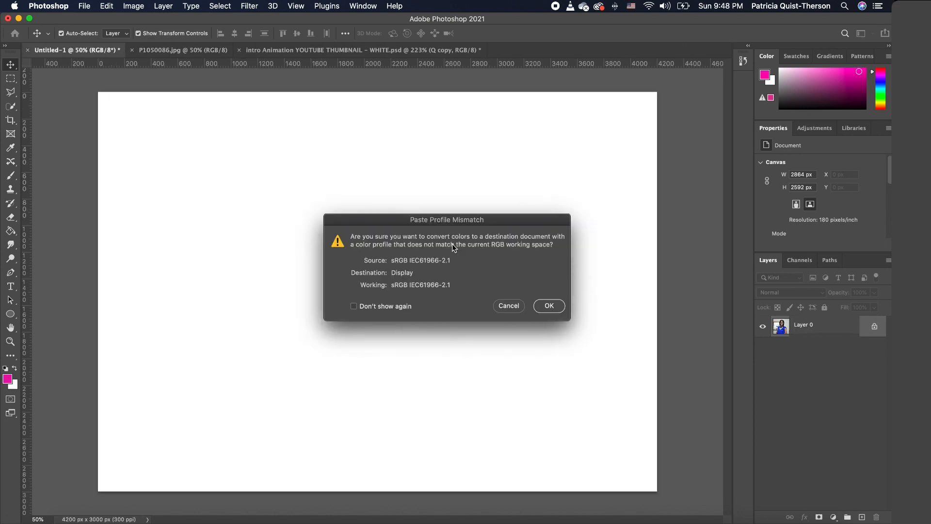
left_click(555, 305)
Align the photo with the canvas's bottom edge and enlarge it to about 3368 × 3048 px, filling the canvas height.
left_click_drag(485, 281, 485, 355)
key("super+t")
left_click_drag(644, 146, 709, 85)
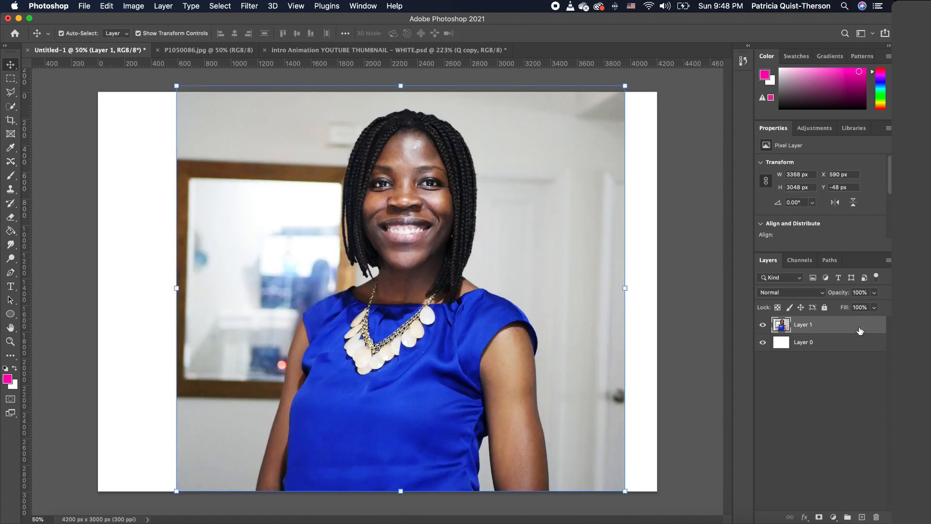
Remove the background from the portrait on Layer 1 with the Remove Background quick action and keep that layer selected.
scroll(871, 184, "down", 3)
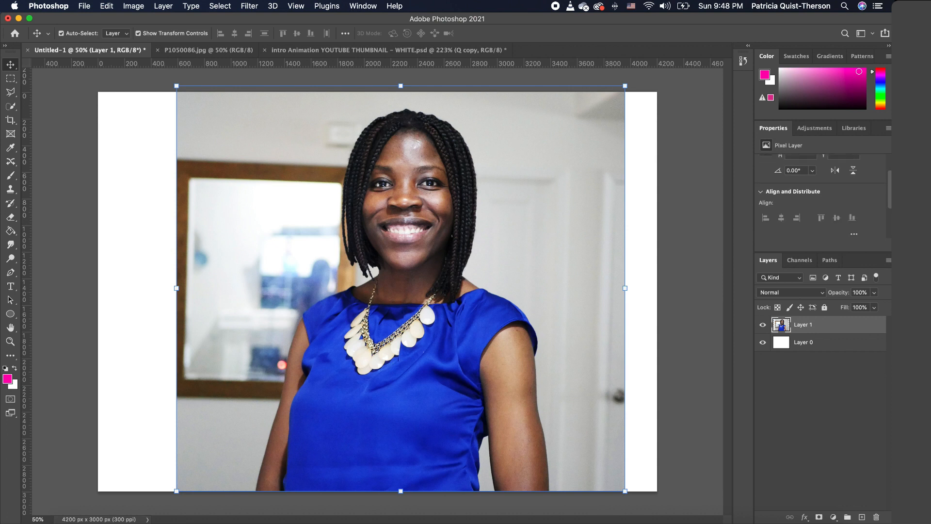
scroll(820, 204, "down", 2)
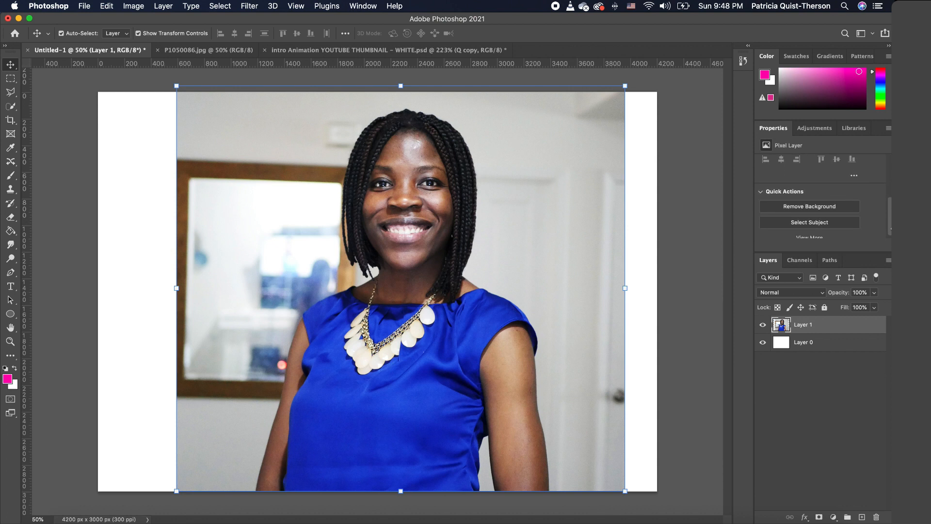
left_click(805, 209)
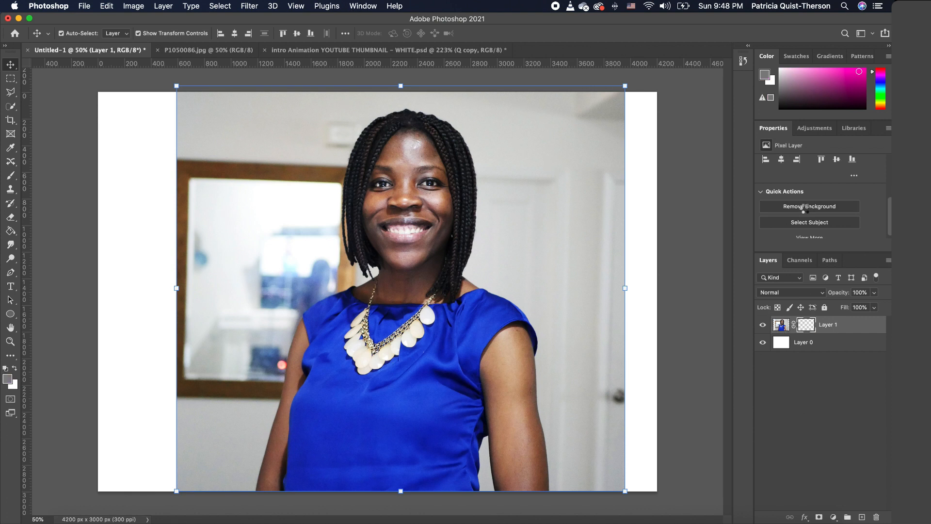
left_click(568, 274)
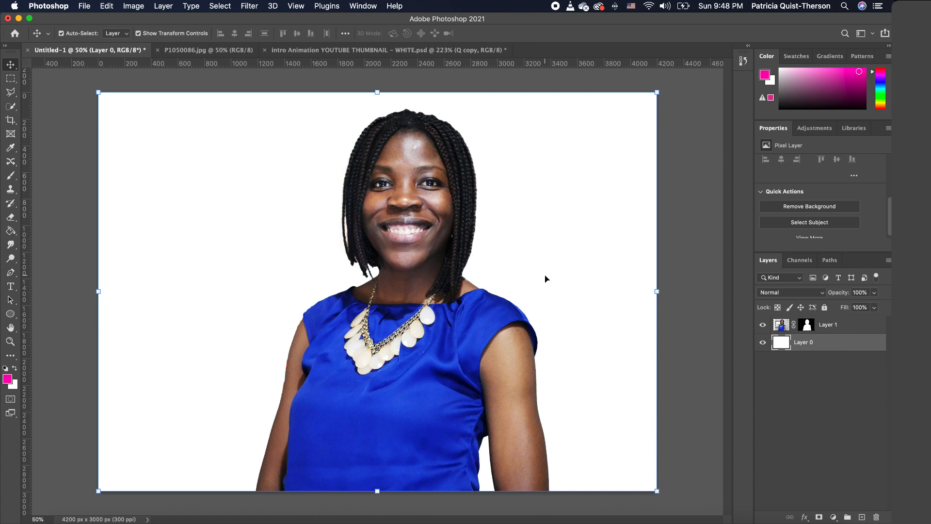
left_click(415, 250)
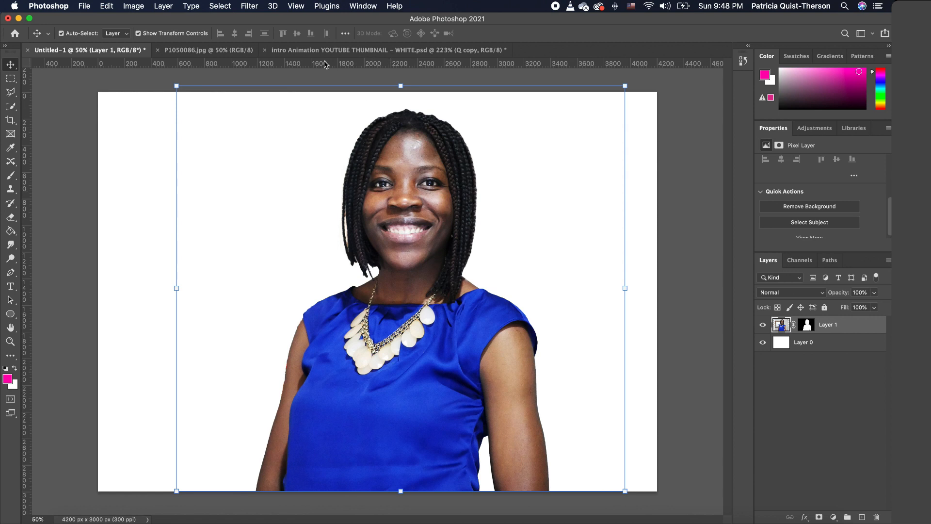
Show the Timeline and create a frame animation from the document.
left_click(361, 7)
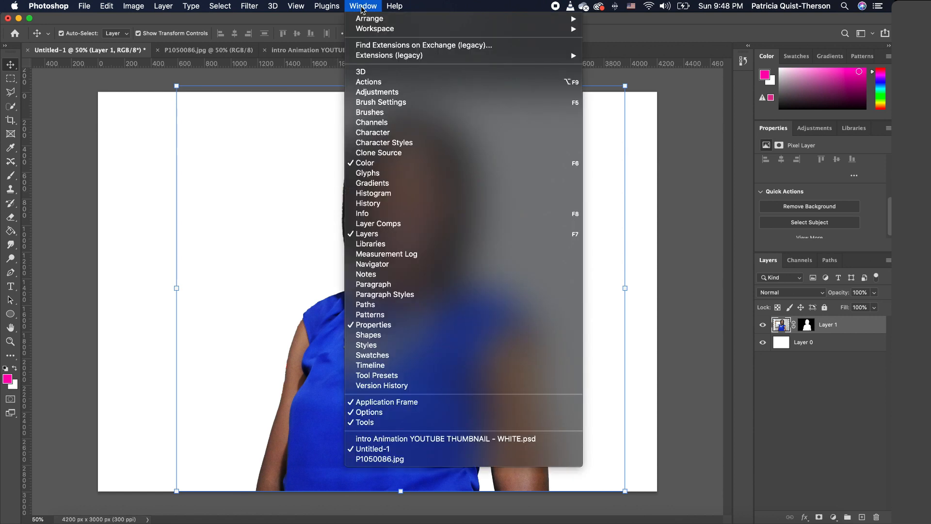
left_click(376, 365)
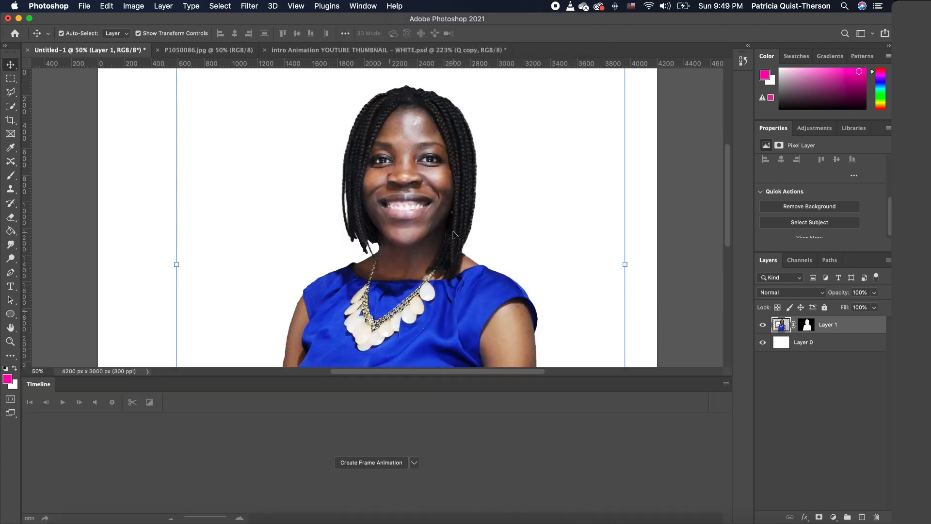
scroll(454, 235, "down", 1)
scroll(458, 236, "down", 3)
scroll(461, 237, "up", 3)
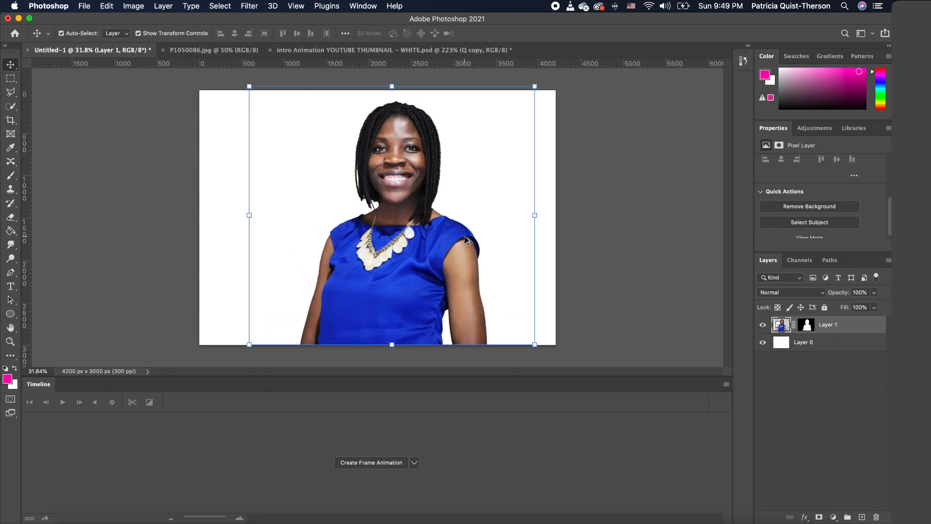
scroll(465, 240, "up", 1)
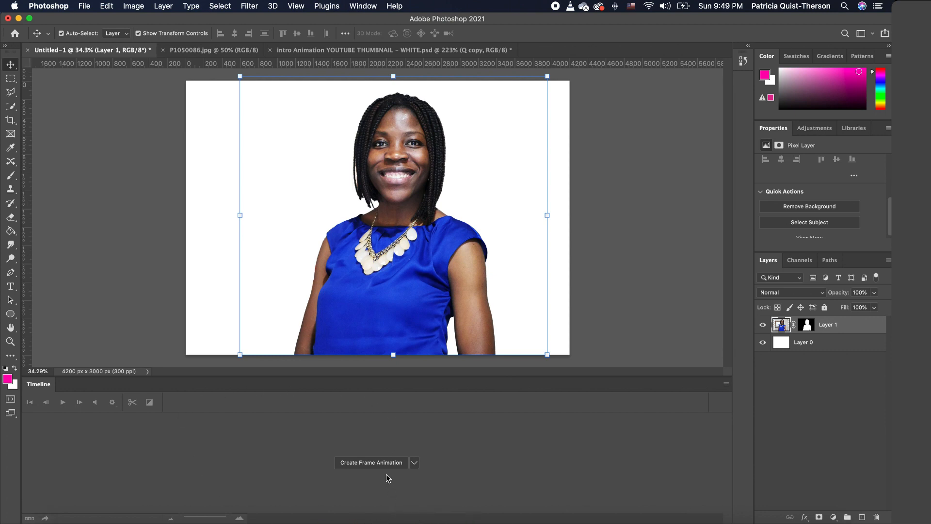
left_click(371, 463)
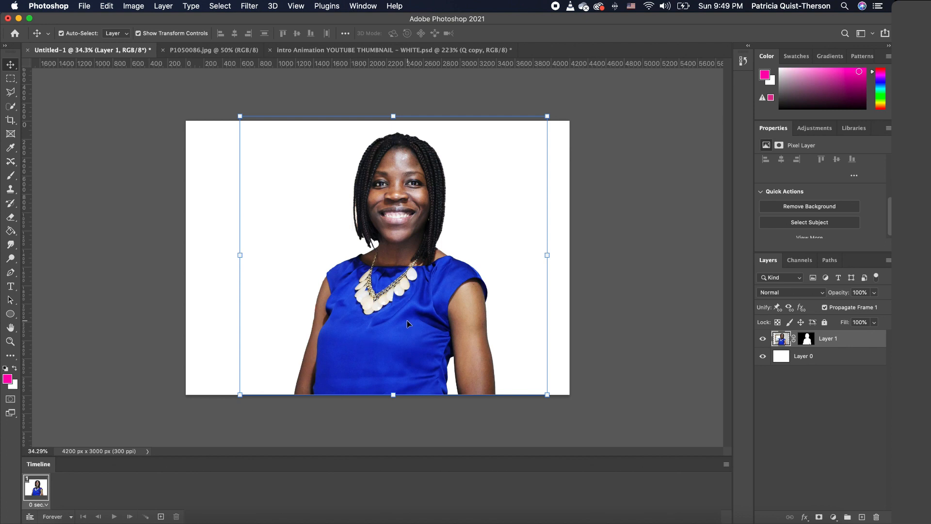
Move the portrait partly off the canvas's left edge in frame 1 and set the frame delay to 0.1 seconds.
left_click_drag(404, 326, 205, 325)
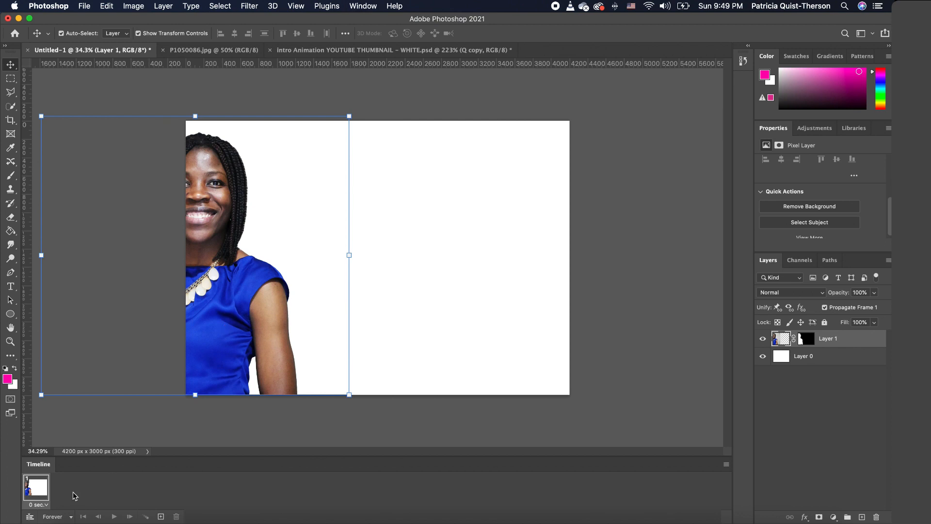
left_click(45, 507)
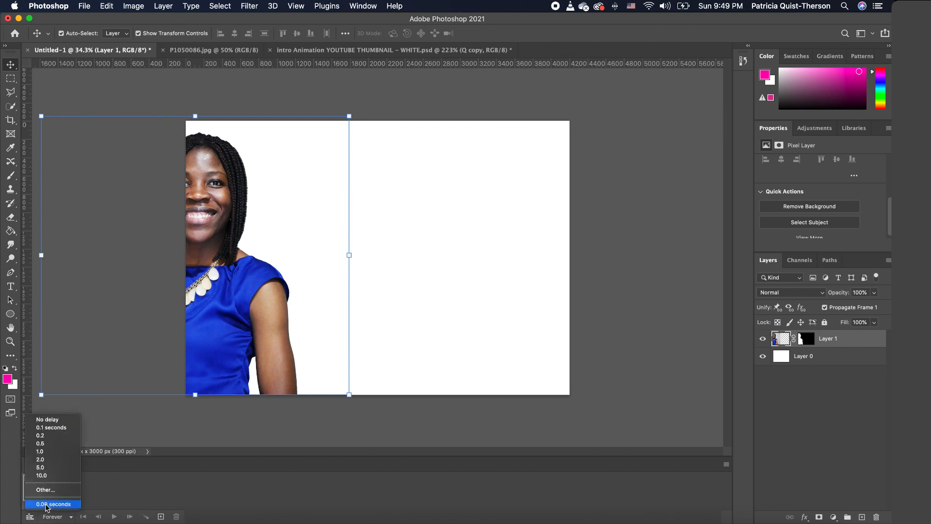
left_click(63, 429)
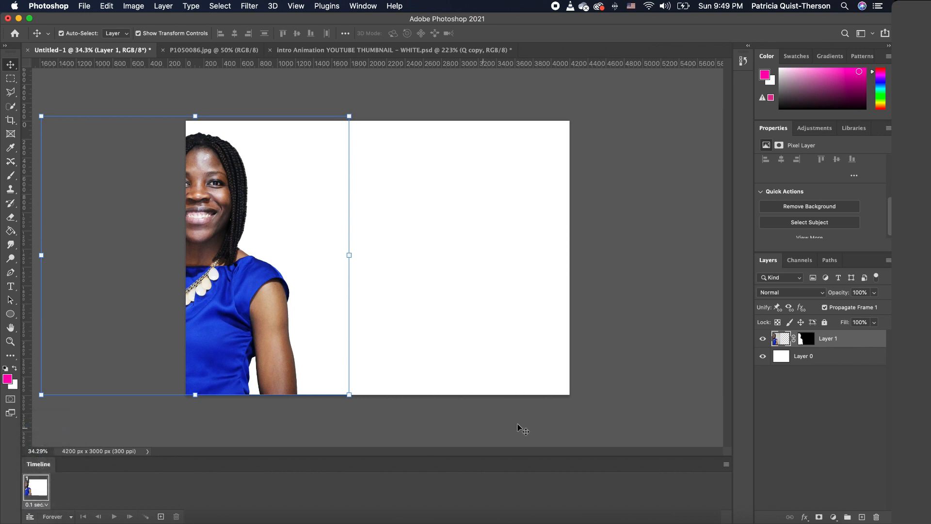
Add frames 2 to 5, shifting the portrait farther right in each until it reaches the canvas's right edge.
left_click(161, 516)
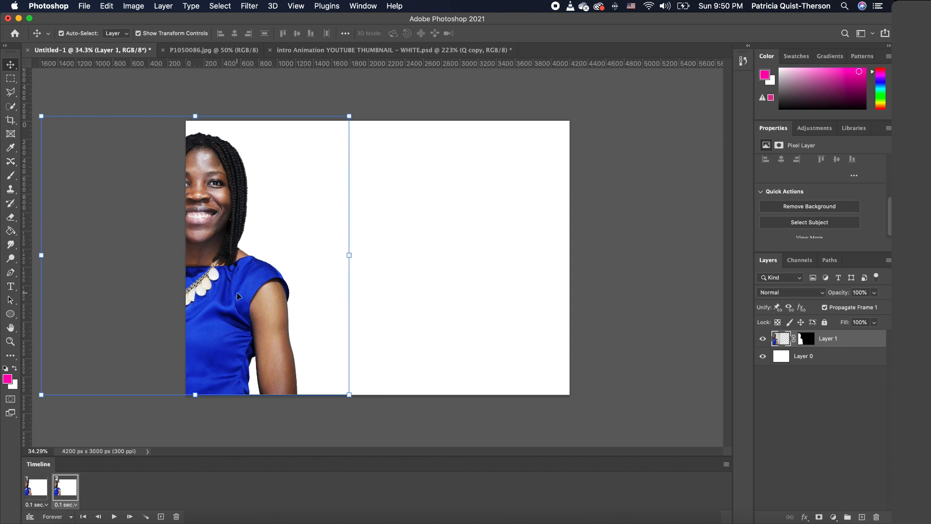
left_click_drag(237, 296, 314, 294)
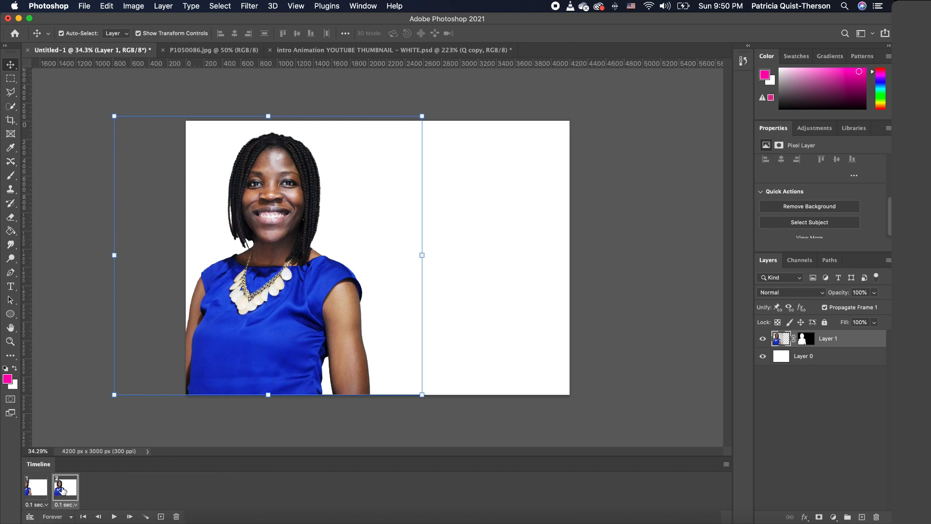
left_click(162, 515)
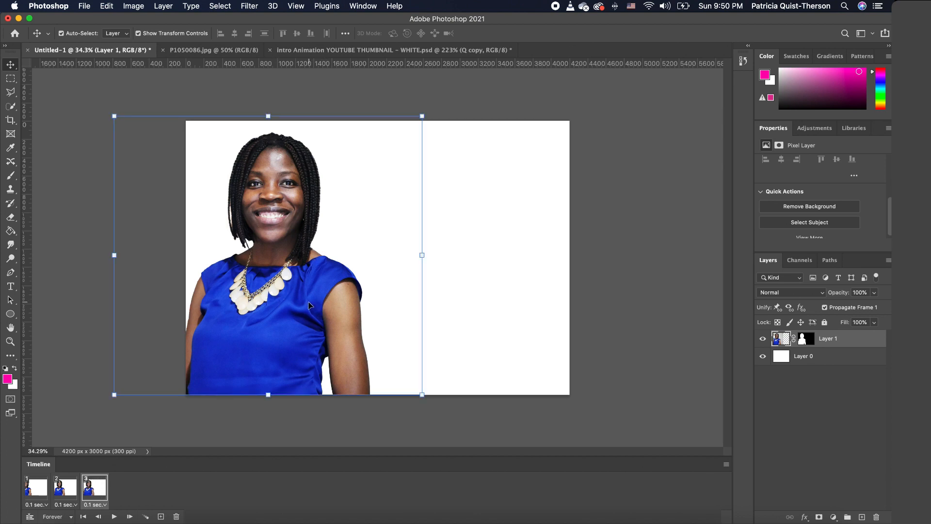
left_click_drag(309, 304, 374, 302)
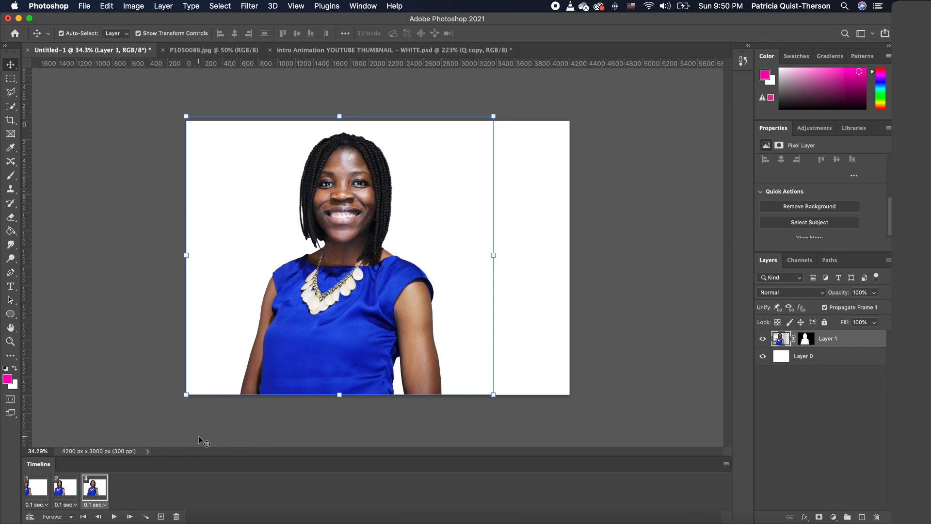
left_click(161, 517)
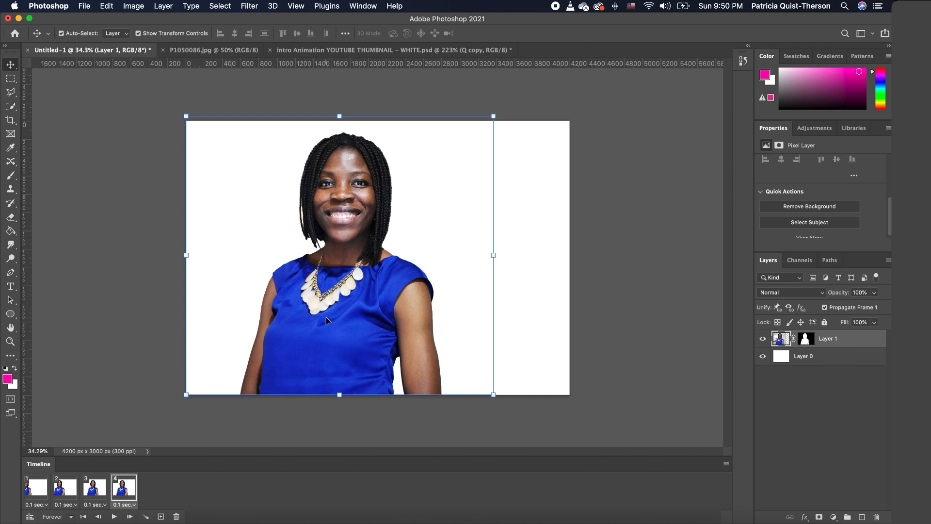
left_click_drag(325, 318, 402, 313)
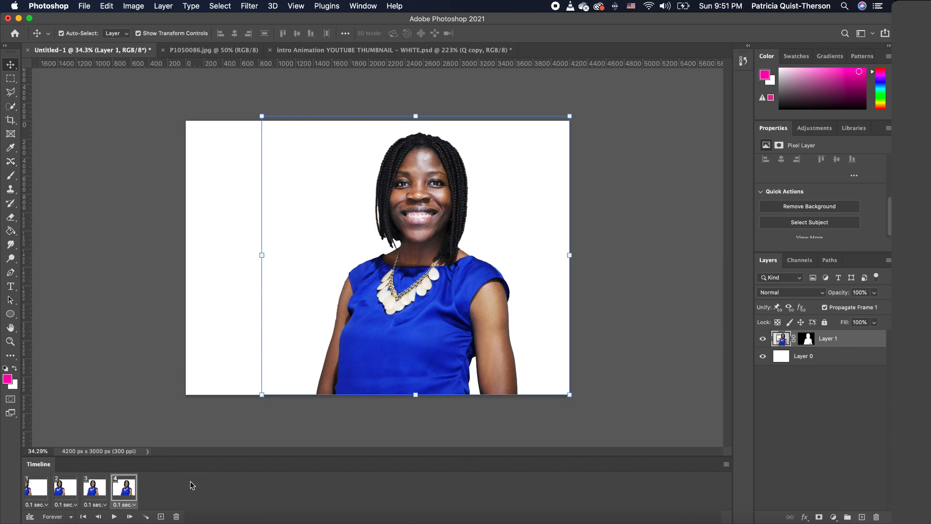
left_click(161, 517)
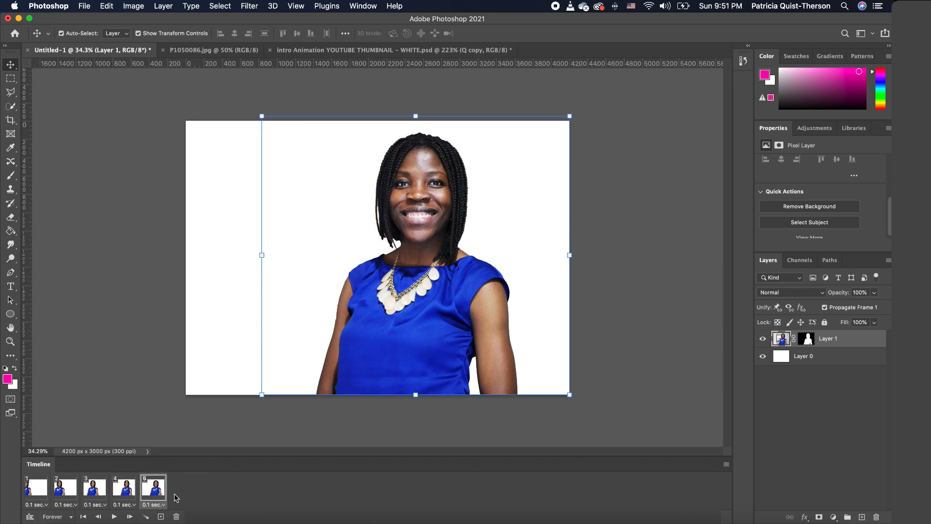
left_click_drag(424, 318, 478, 313)
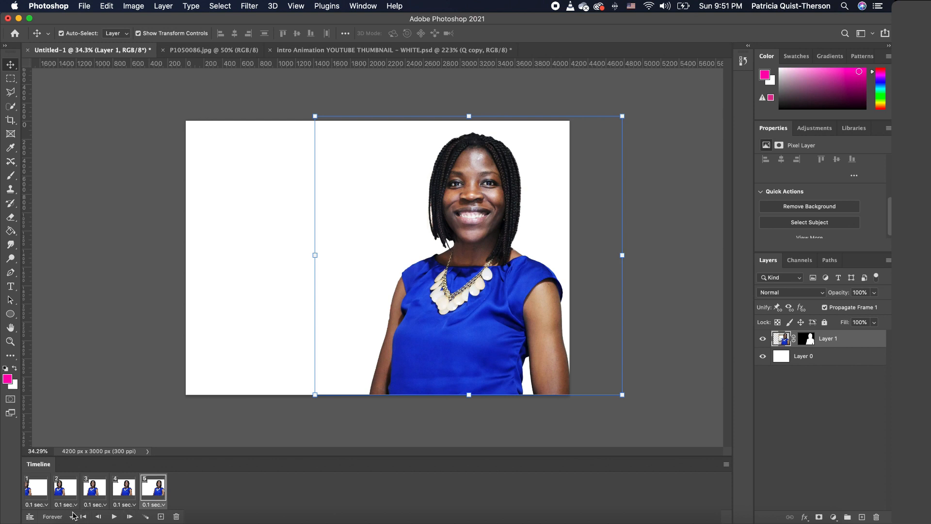
Check the animation's looping options, leave them at Forever, and play the animation.
left_click(71, 517)
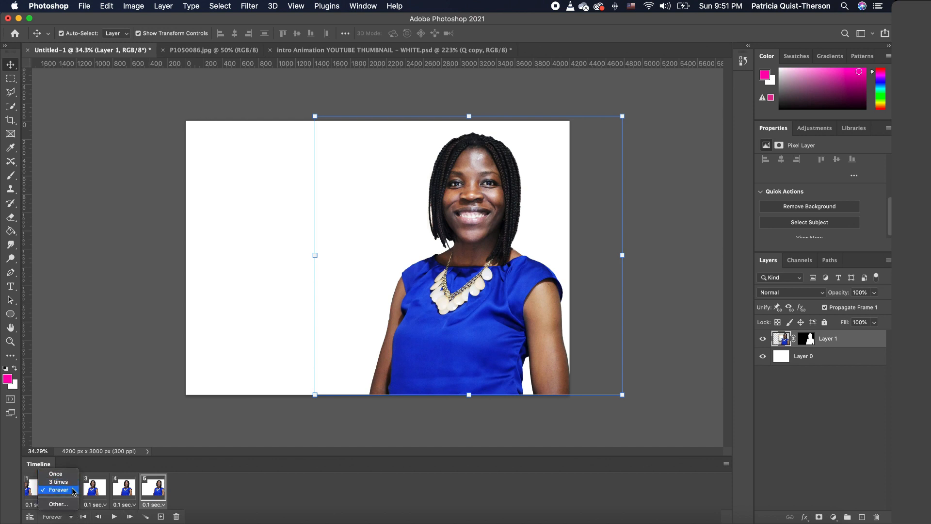
left_click(226, 493)
left_click(112, 517)
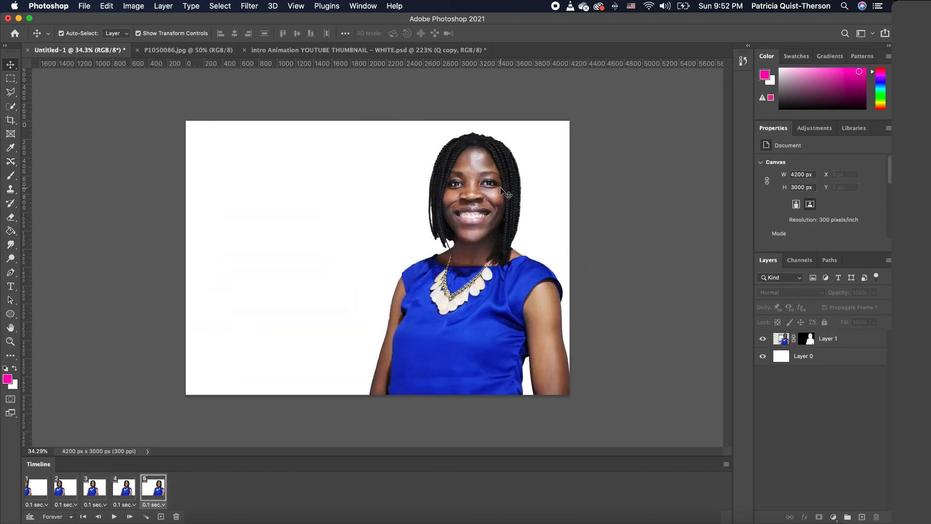
Apply the Camera Raw Filter to the portrait layer with Vibrance +28 and Saturation +24.
left_click(501, 188)
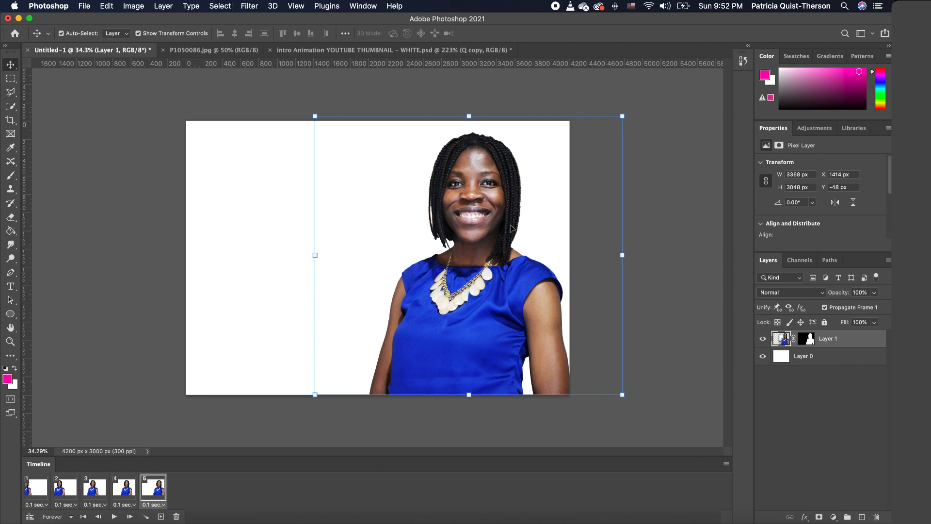
left_click(250, 7)
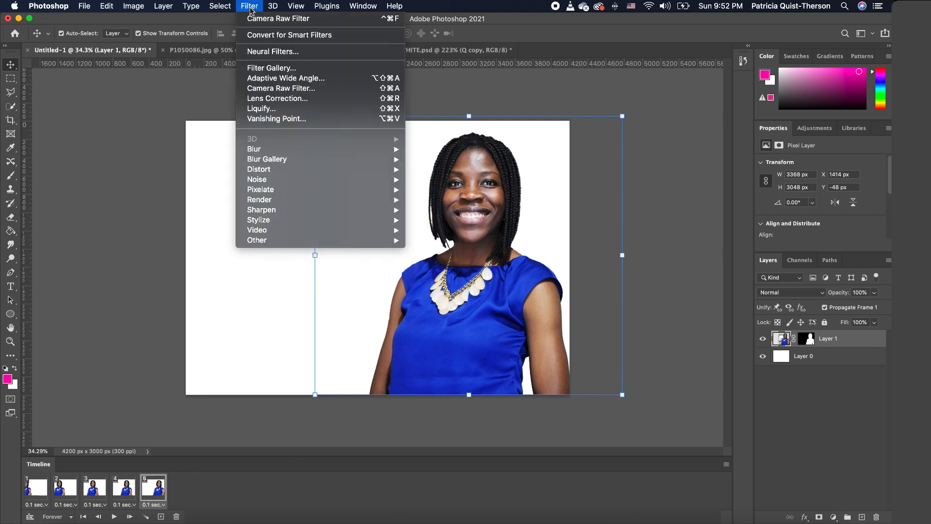
left_click(285, 89)
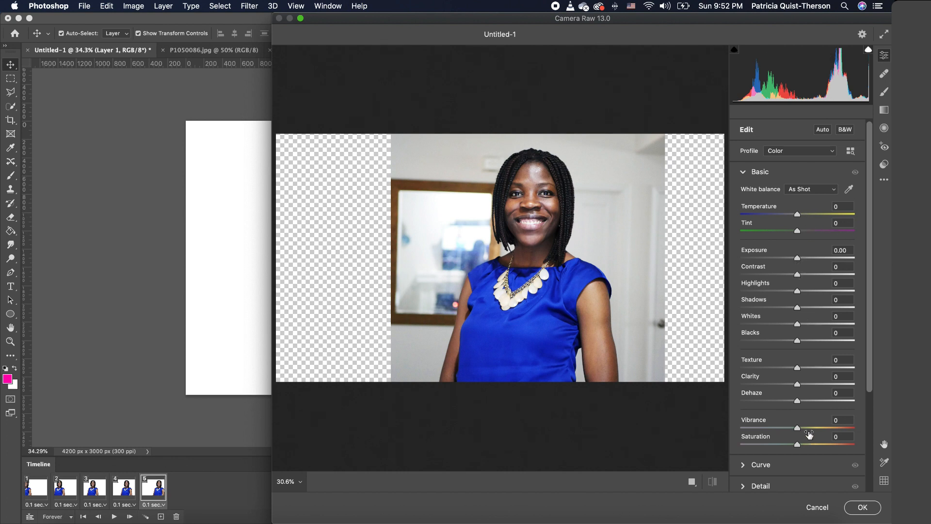
left_click_drag(798, 428, 813, 446)
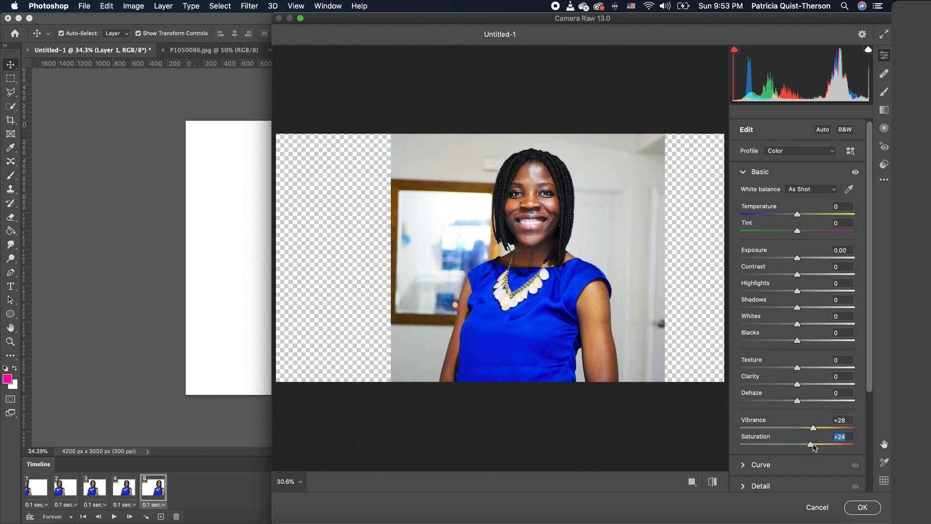
left_click(862, 507)
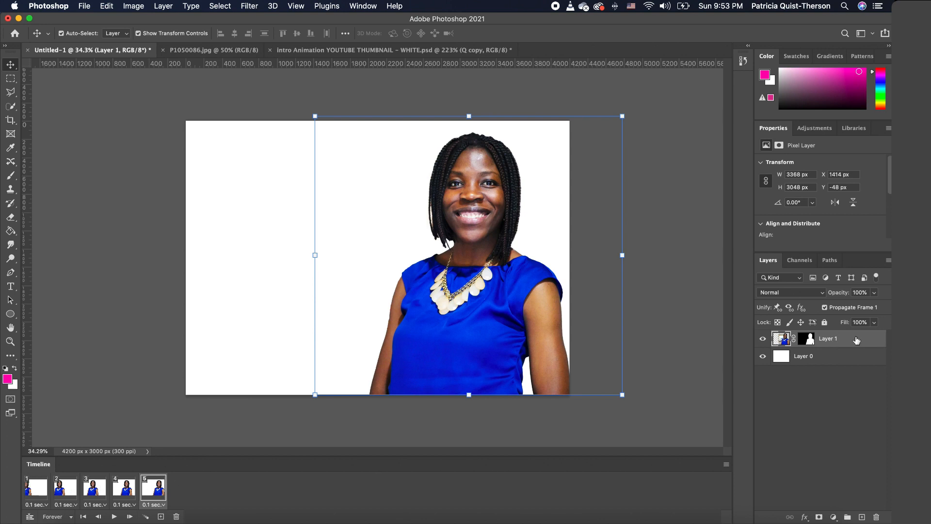
Add the pink text "H' Y'all" in the Autography font on the blank canvas area beside the portrait in frame 5.
left_click(694, 316)
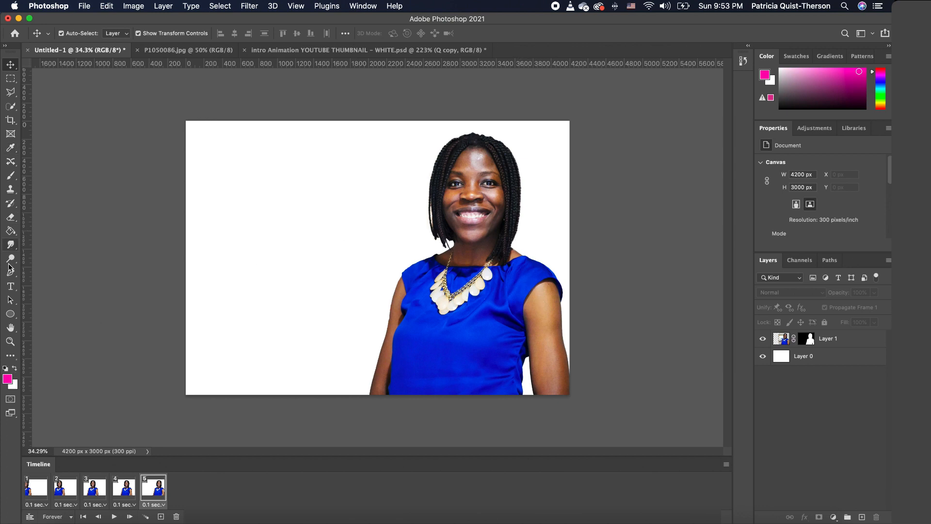
left_click(11, 286)
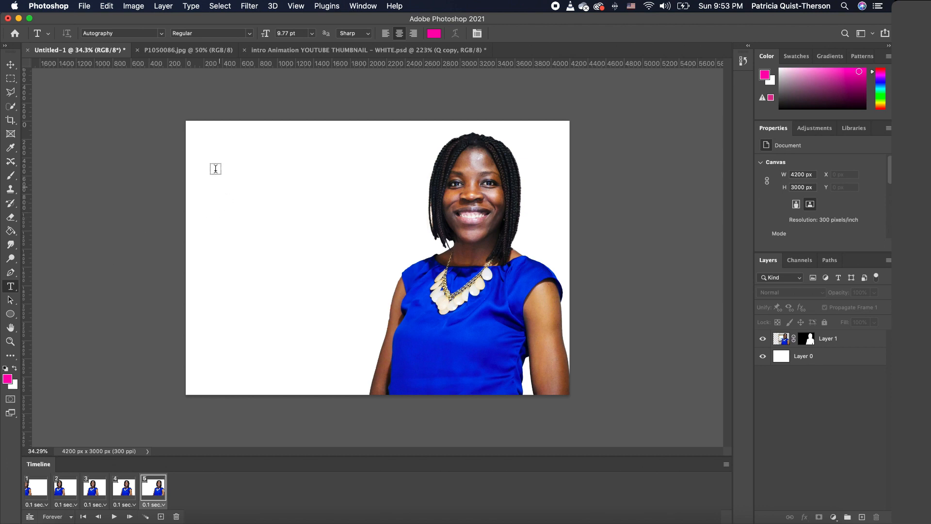
left_click(163, 33)
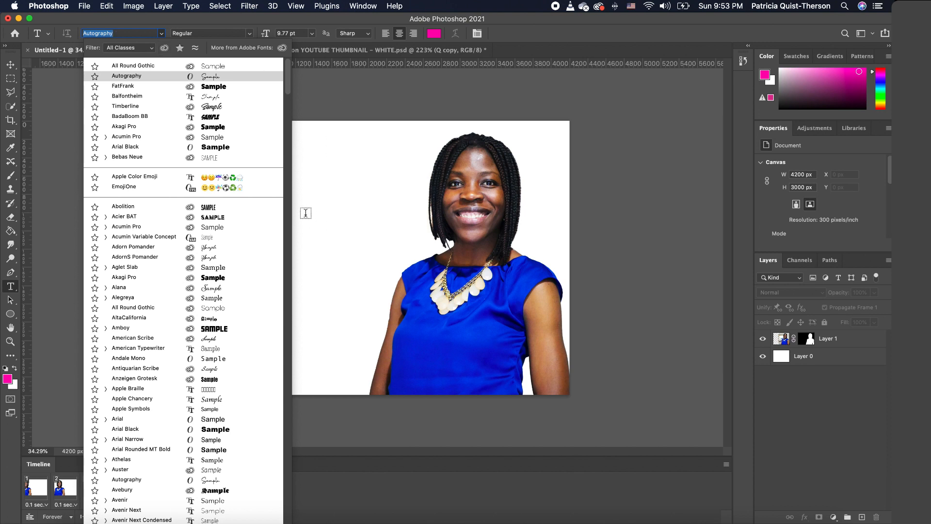
left_click(305, 195)
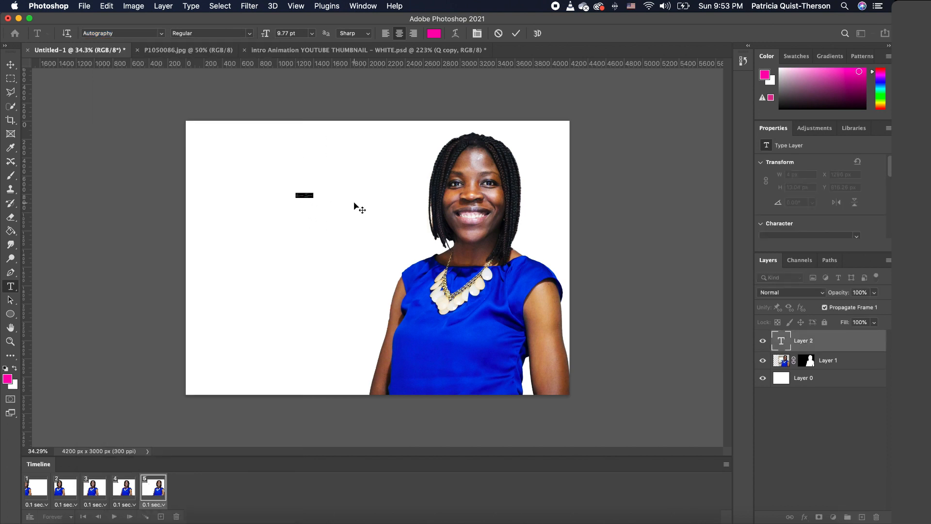
type("P")
left_click(10, 64)
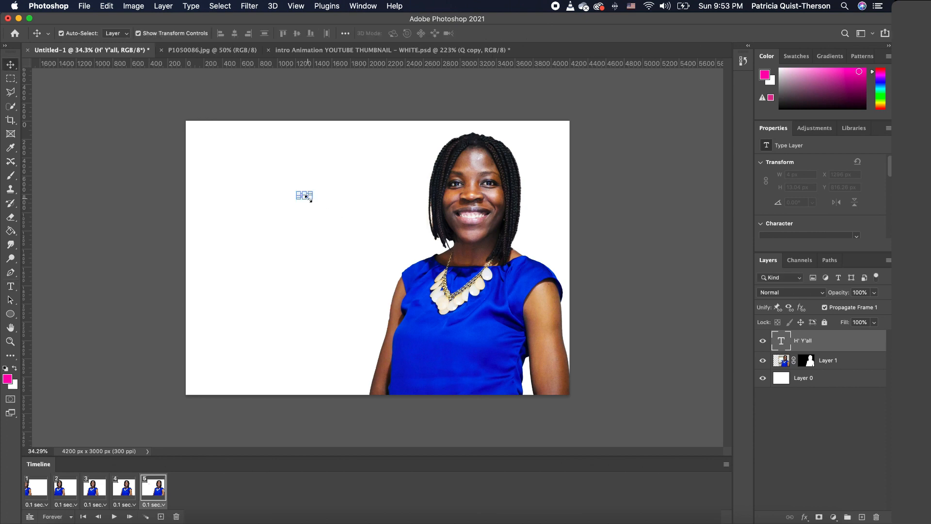
Scale the text up to about 172 pt beside the portrait and correct it to "Hi" with "Y'all" on the line below.
left_click_drag(312, 198, 497, 316)
left_click_drag(407, 237, 300, 192)
key("Return")
left_click(11, 286)
left_click(281, 183)
key("BackSpace")
type("i")
key("Return")
left_click(10, 65)
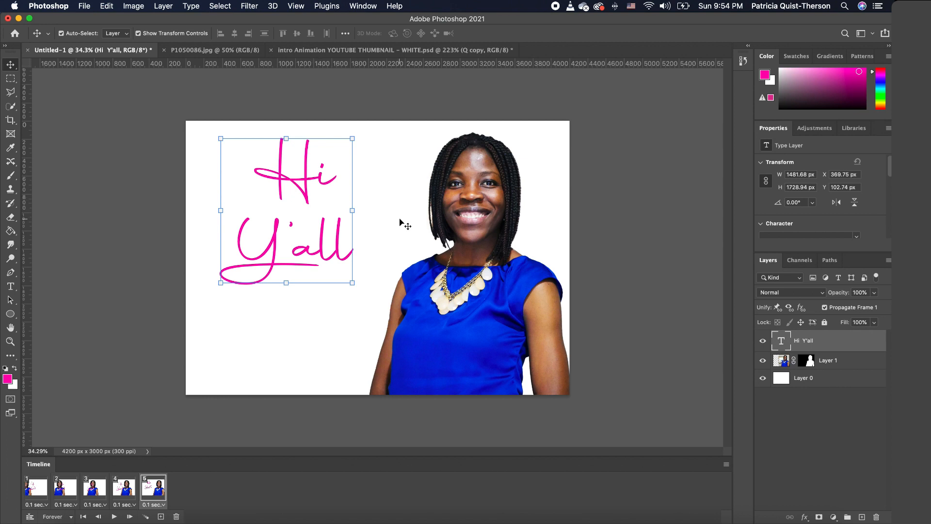
Delete "Y'all" from the text and move the remaining "Hi" partly off the canvas's left edge, about X -447 px, Y 867 px.
double_click(315, 254)
left_click_drag(343, 243, 202, 252)
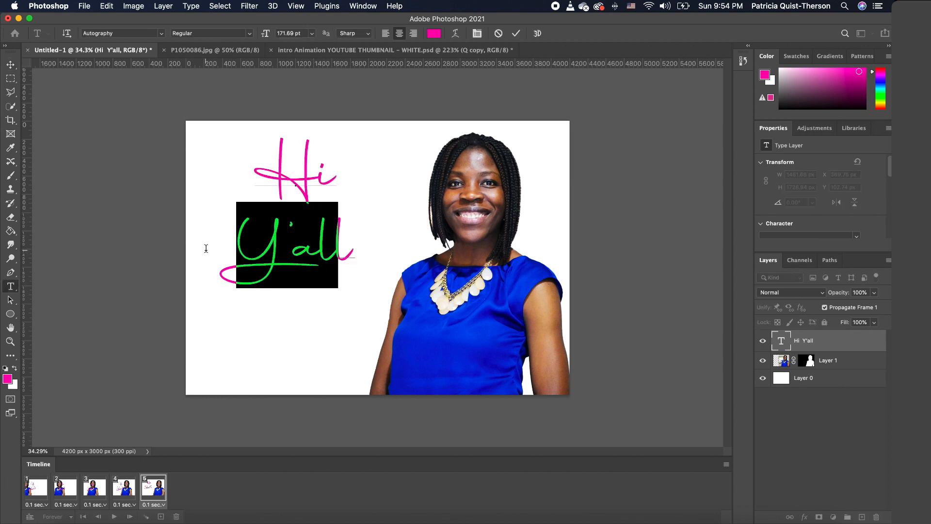
left_click_drag(320, 246, 270, 248)
key("BackSpace")
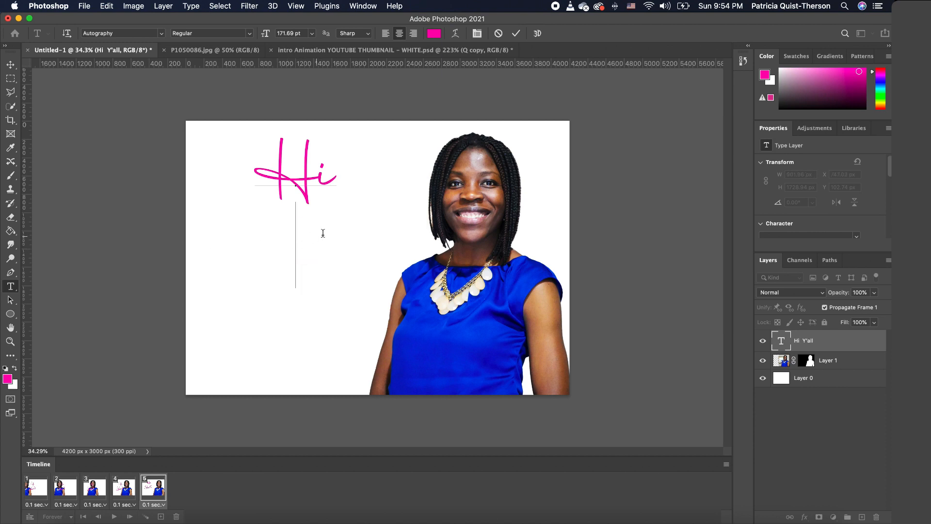
left_click(10, 65)
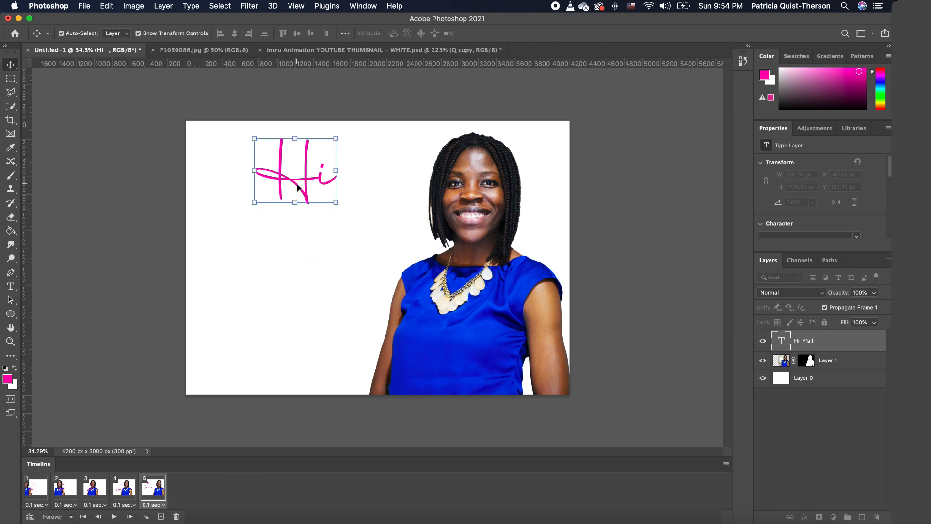
left_click_drag(298, 187, 193, 249)
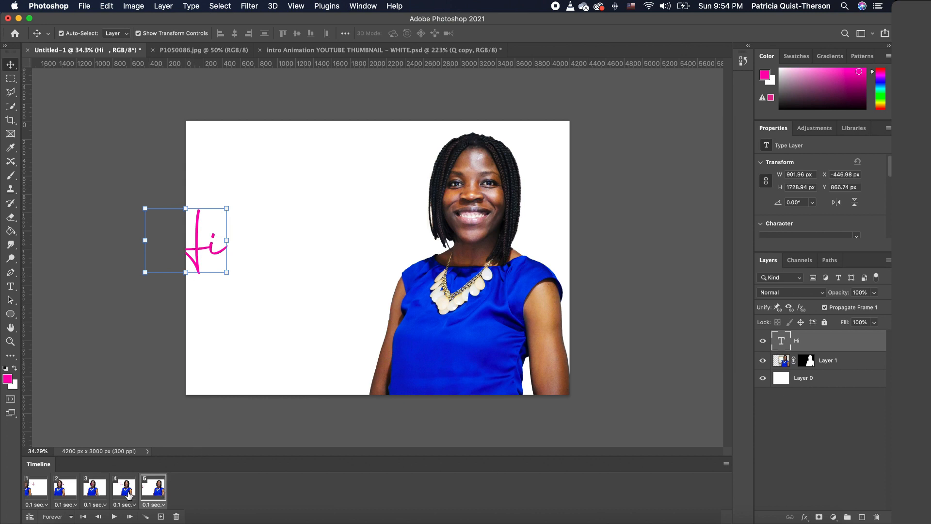
left_click(229, 318)
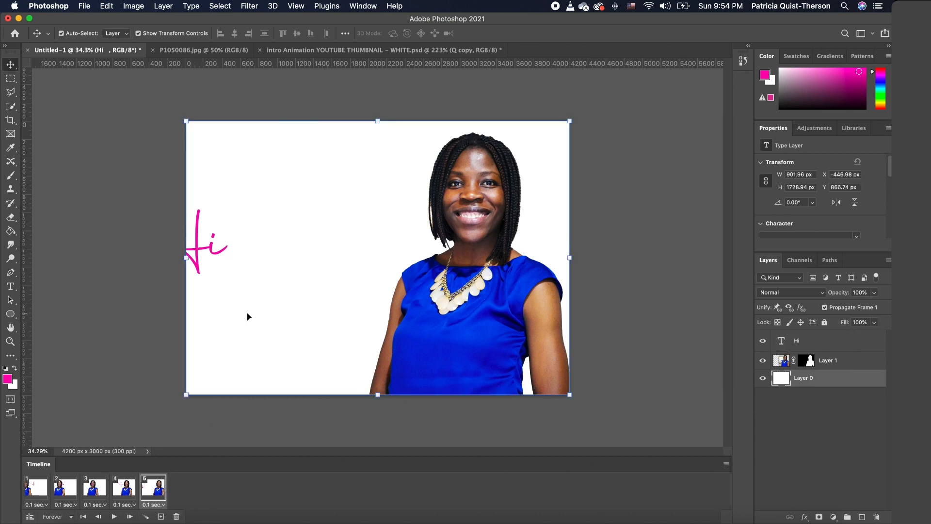
Hide the "Hi" text layer in frame 1 and check frames 2 to 5.
left_click(38, 489)
left_click(154, 488)
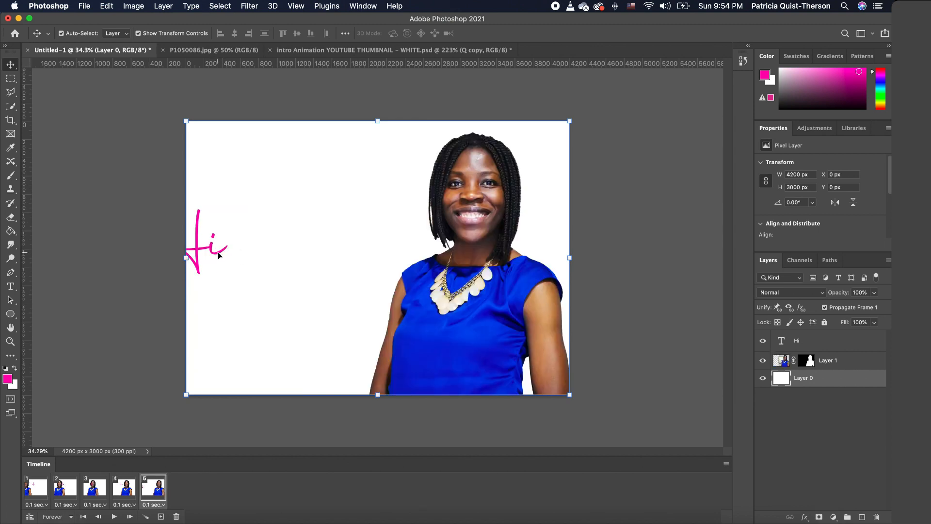
left_click(37, 487)
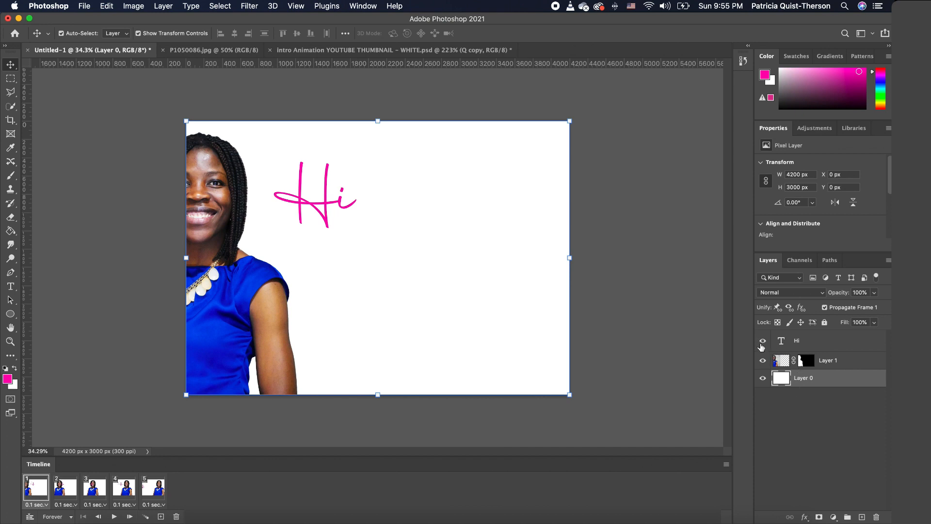
left_click(763, 341)
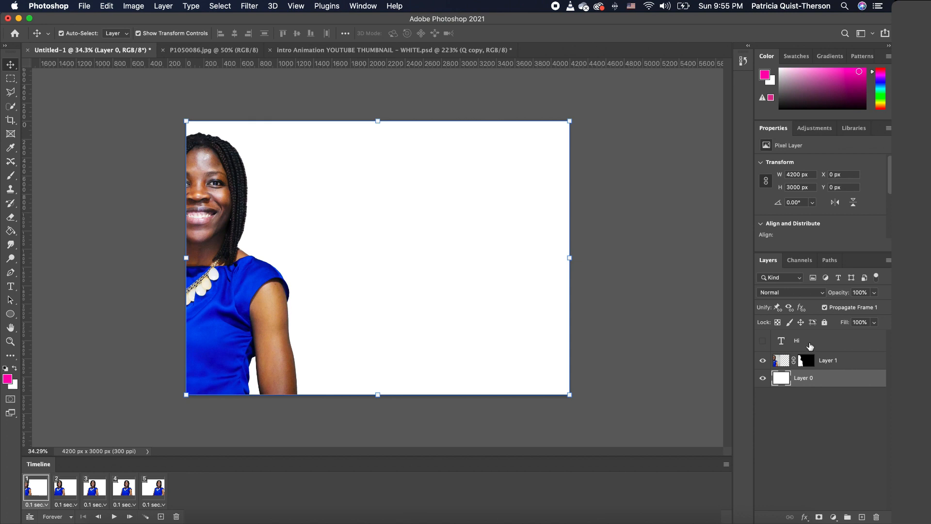
left_click(67, 490)
left_click(91, 490)
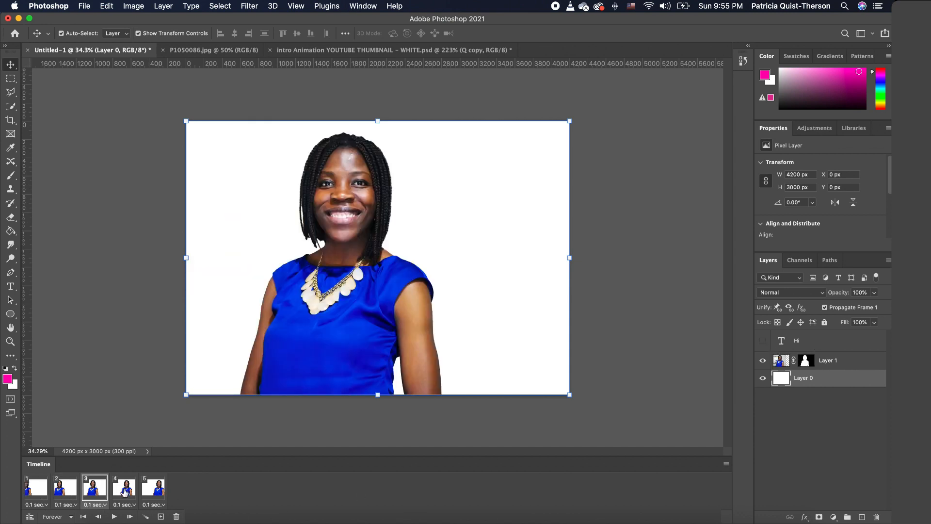
left_click(125, 491)
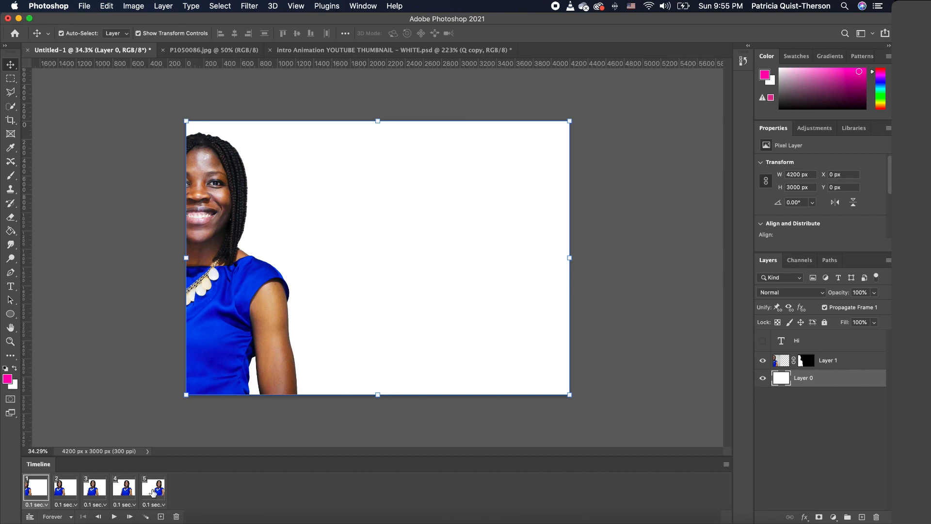
left_click(152, 490)
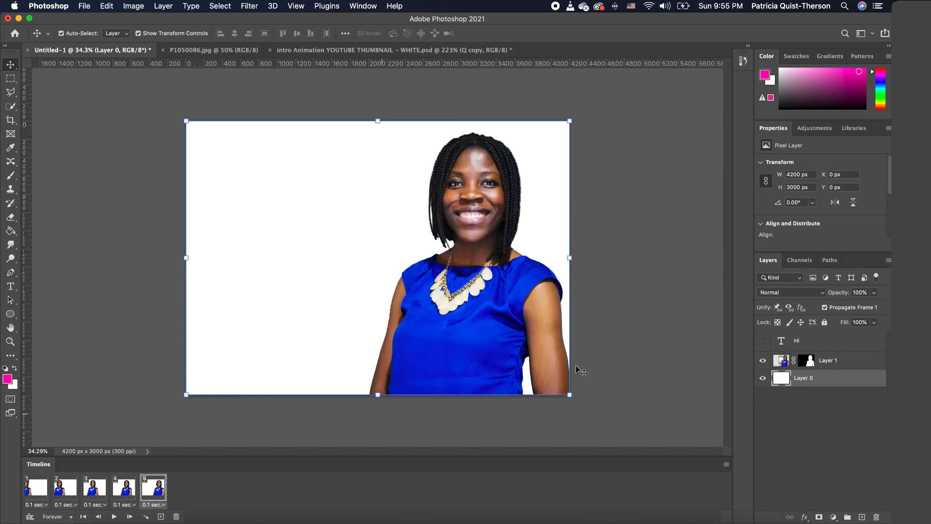
Show "Hi" in frame 5 and add frames 6 and 7, shifting the text up and right to about X 877 px, Y 114 px.
left_click(763, 341)
left_click(161, 517)
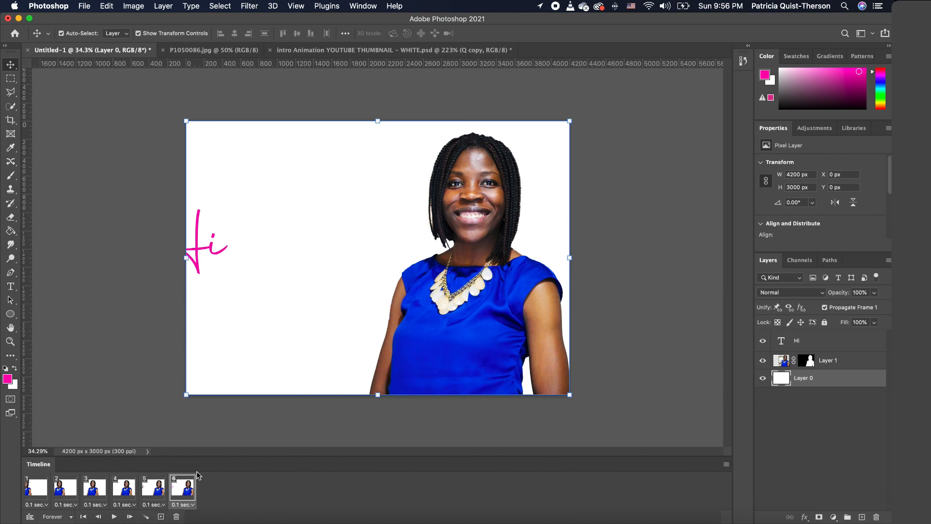
left_click_drag(199, 252, 257, 230)
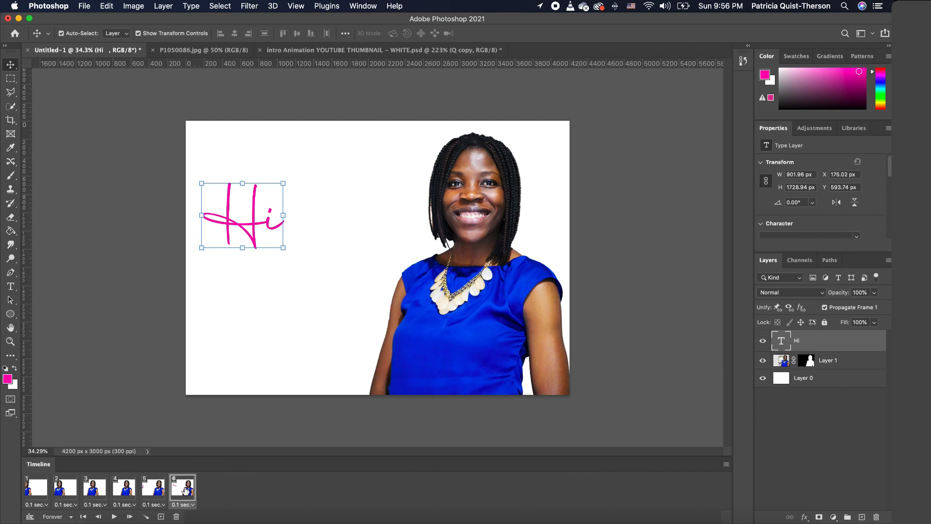
left_click(160, 517)
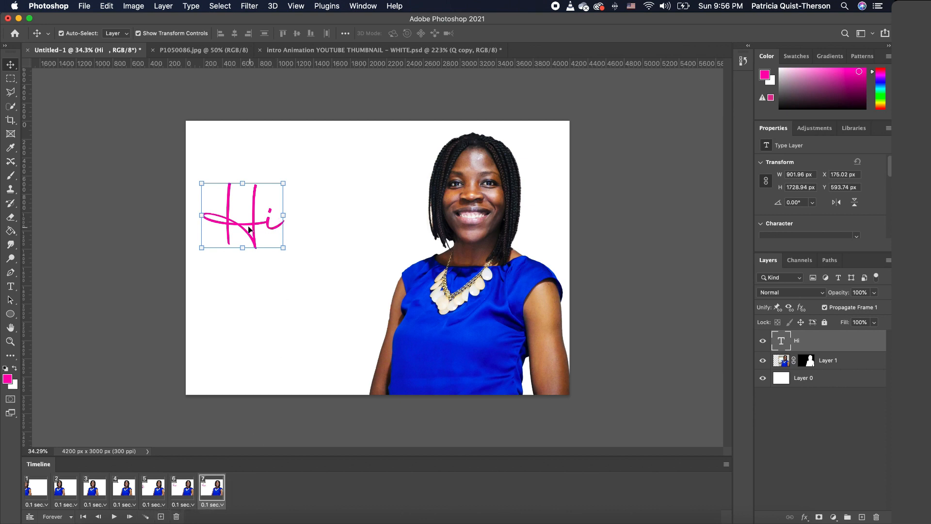
left_click_drag(249, 230, 320, 182)
Add frame 8, duplicate the "Hi" text layer directly below the original, and change the copy's text to "Y'all".
left_click(160, 517)
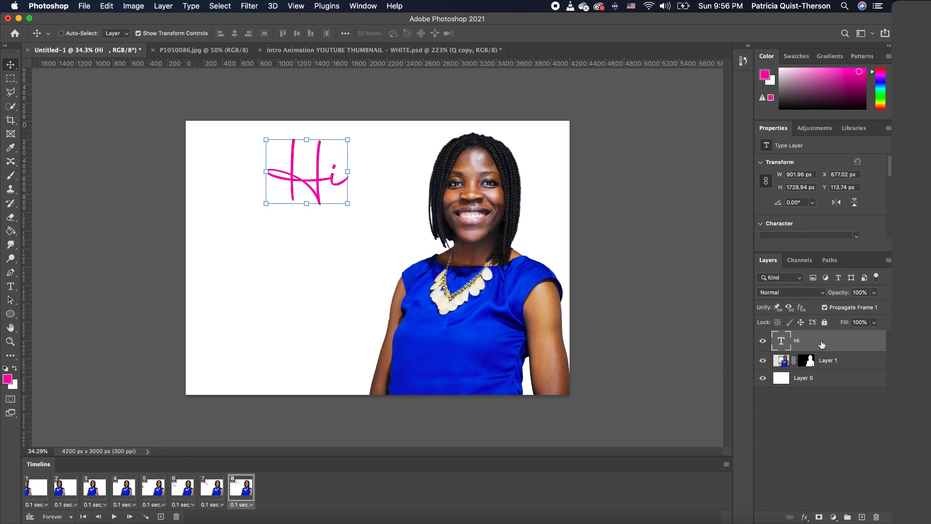
key("super+j")
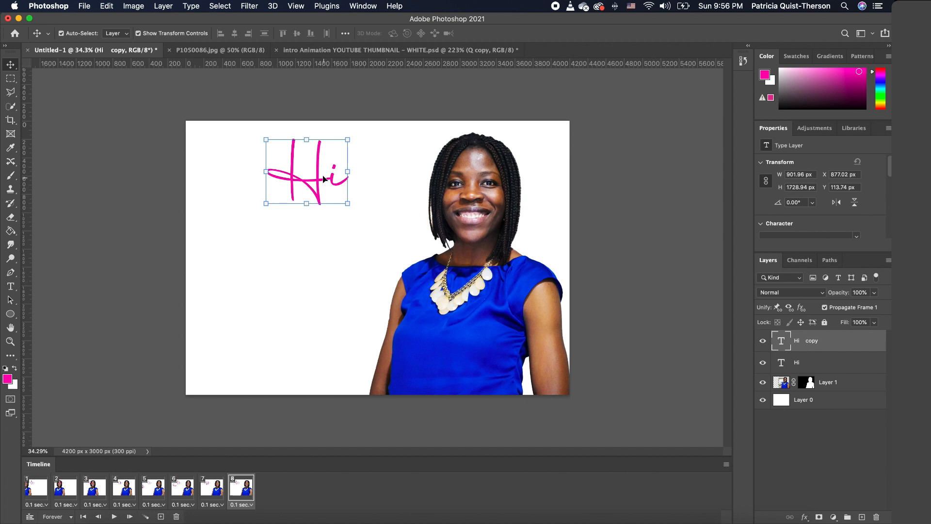
left_click_drag(323, 178, 323, 237)
double_click(322, 237)
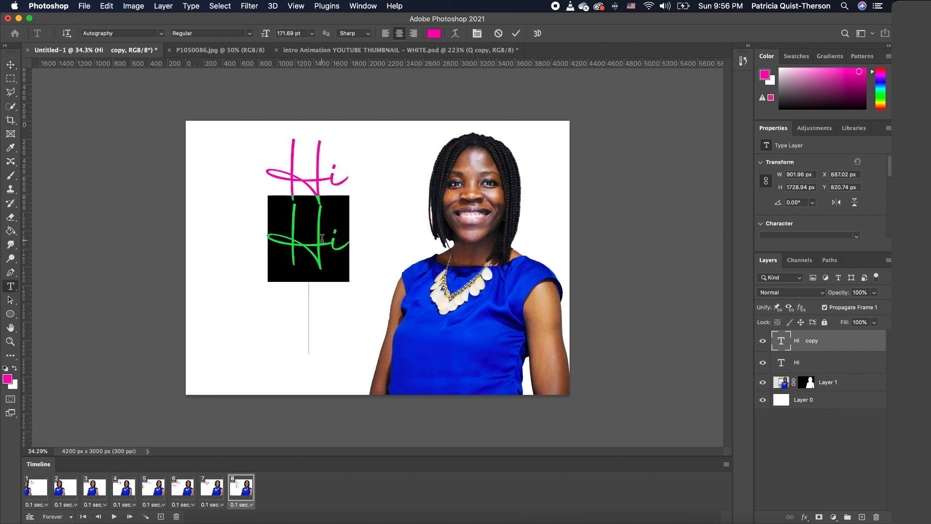
type("y")
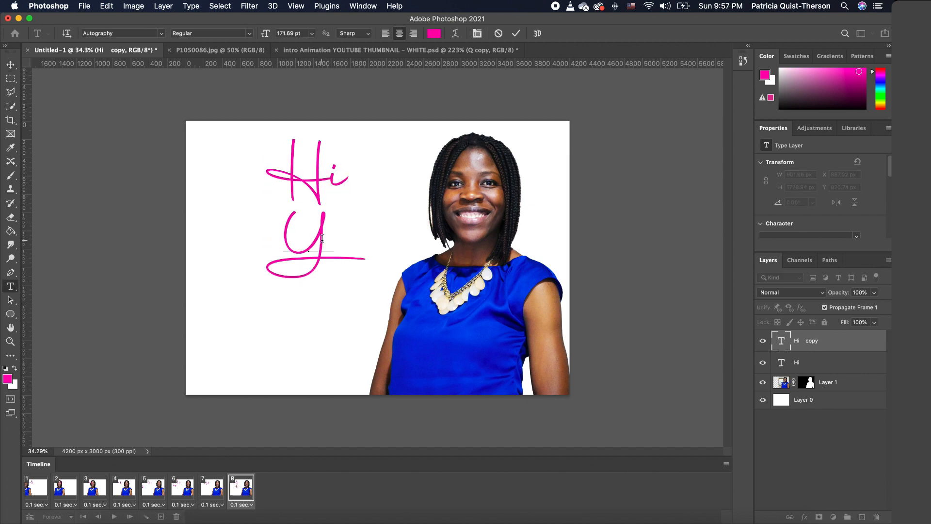
type("'all")
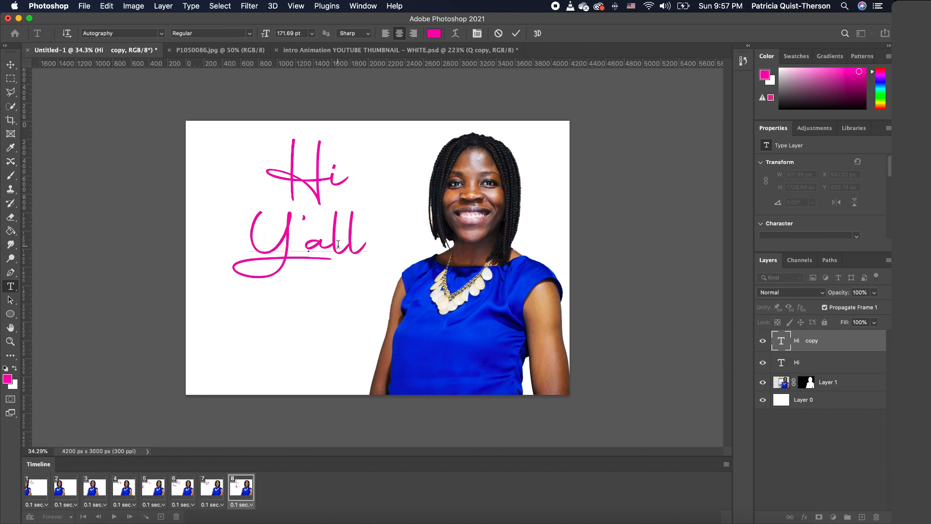
left_click(10, 64)
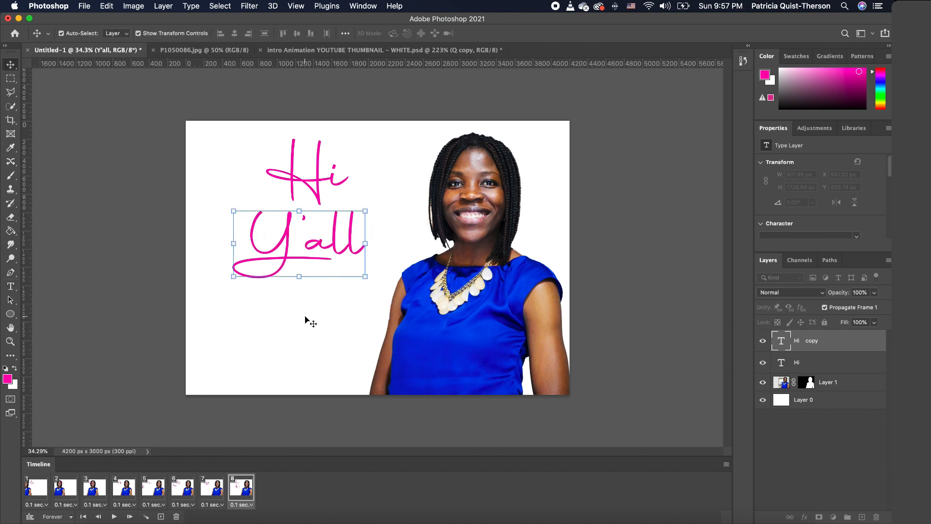
left_click(343, 289)
left_click(361, 250)
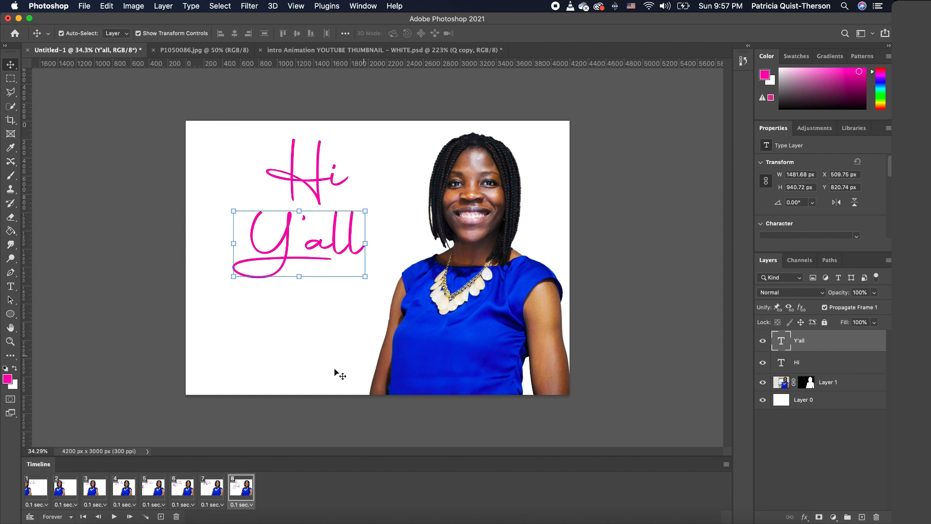
Hide the "Y'all" text layer in frame 1 and return to frame 8.
left_click(33, 489)
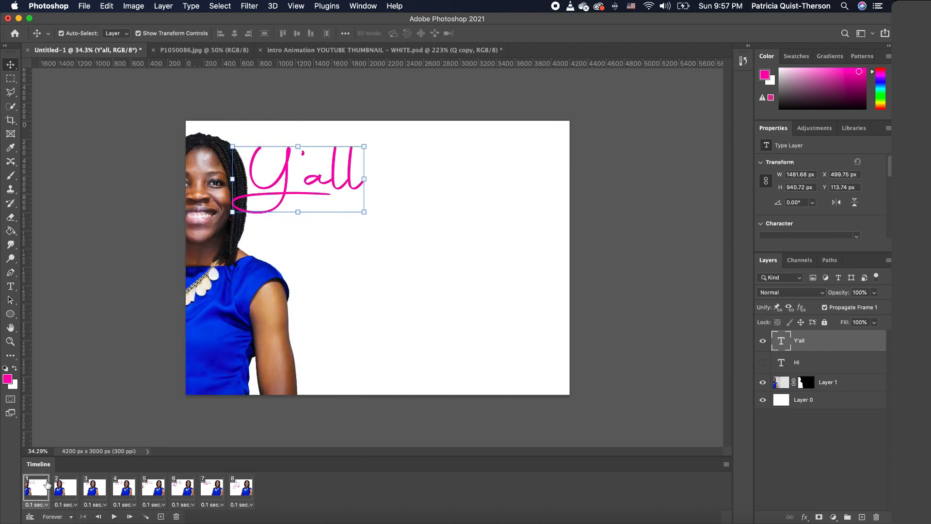
left_click(763, 340)
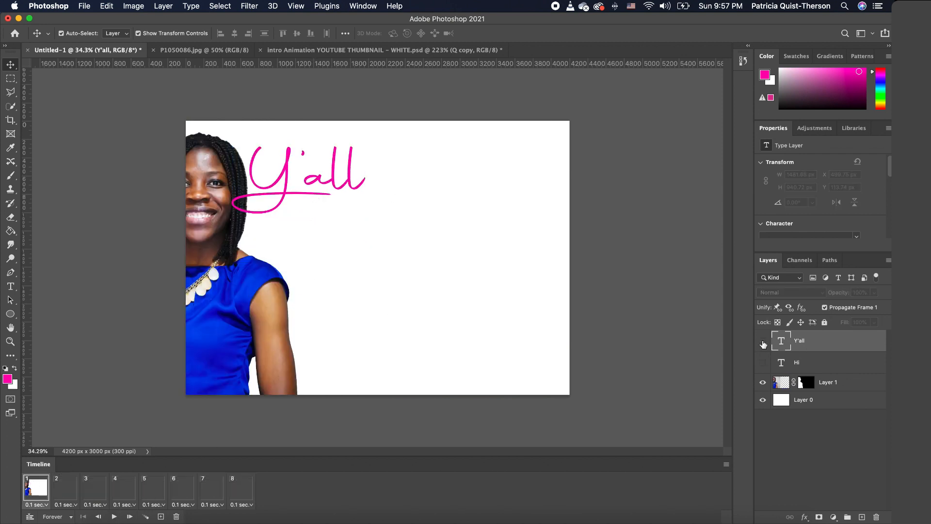
left_click(243, 490)
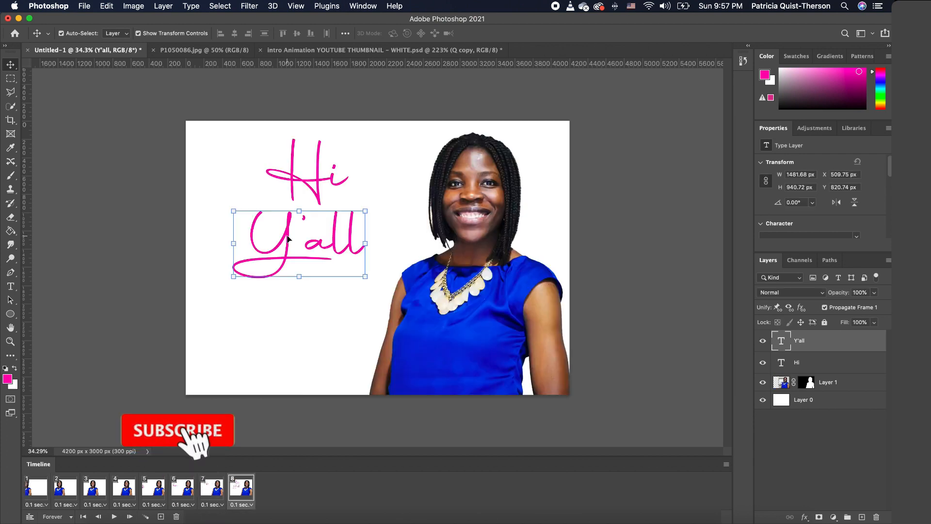
Move "Y'all" mostly off the canvas's left edge in frame 8, and add frames 9 and 10, shifting it up and right to about X -158 px, Y 948 px.
left_click_drag(287, 238, 222, 274)
left_click_drag(150, 271, 142, 275)
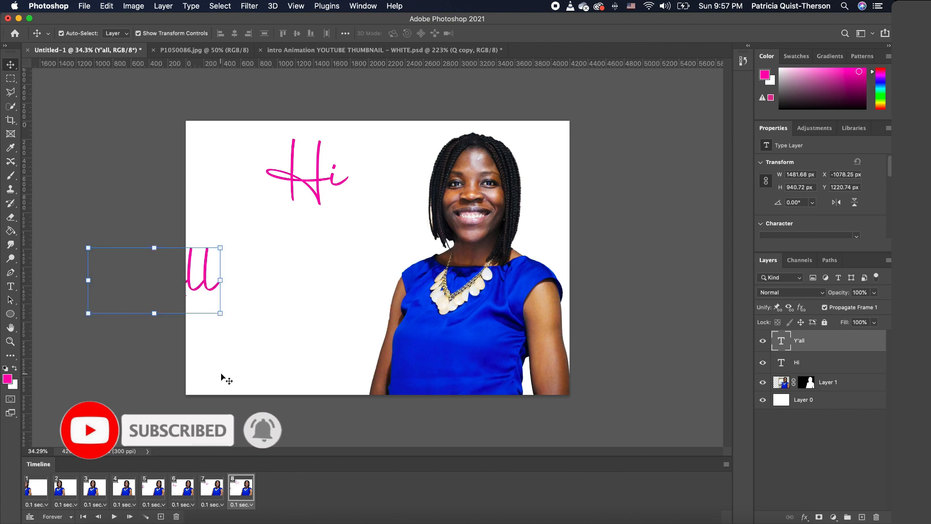
left_click(161, 517)
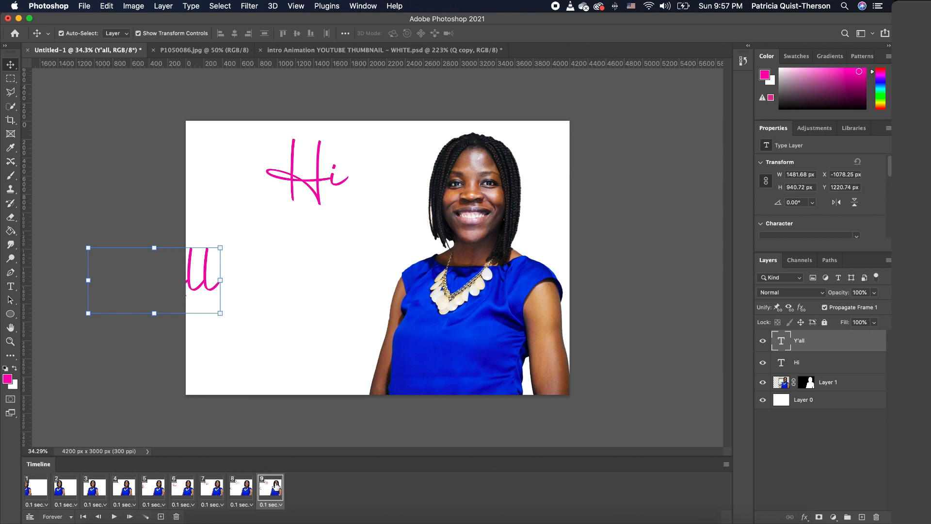
left_click_drag(206, 285, 257, 279)
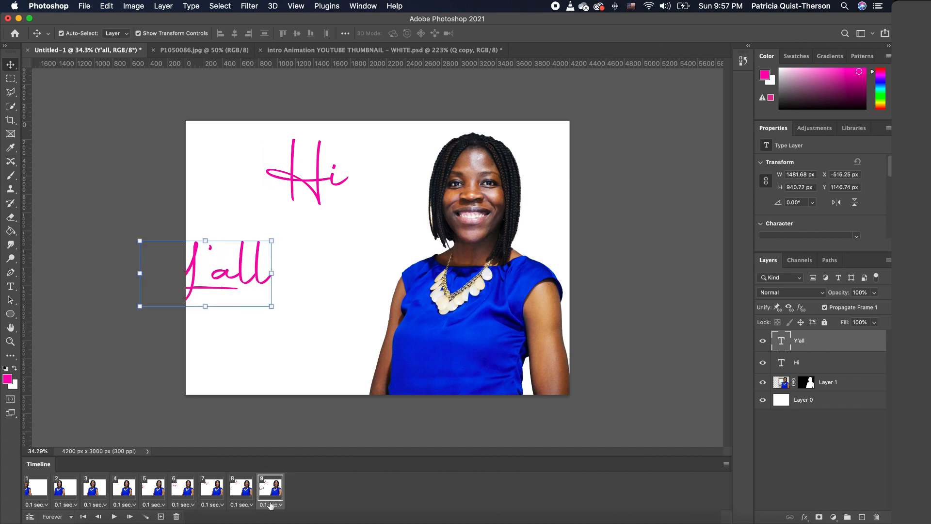
left_click(161, 516)
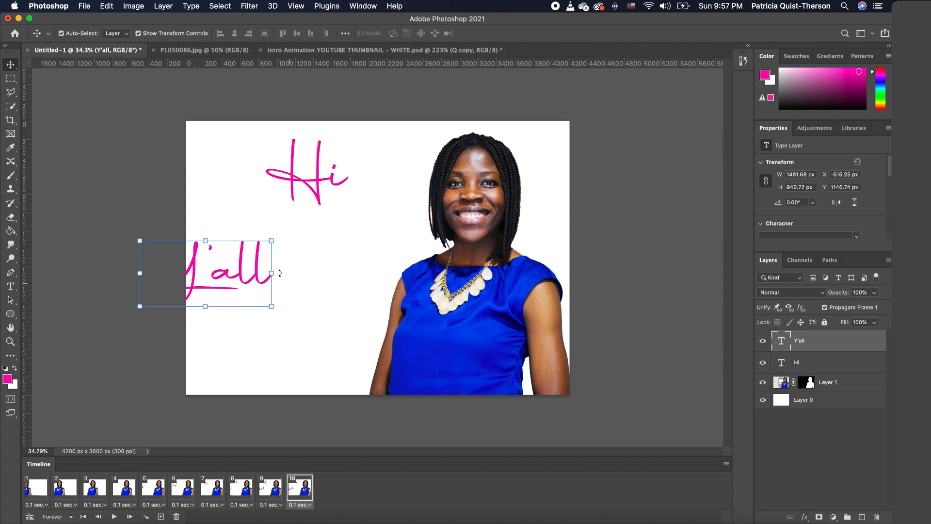
left_click_drag(247, 282, 281, 263)
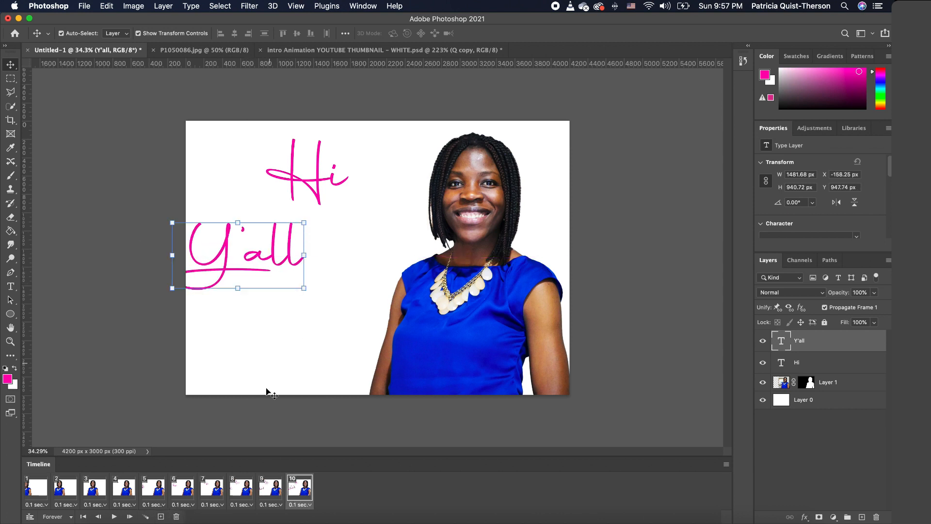
Add frame 11, shift "Y'all" up and right to about X 510 px, Y 820 px, and add frame 12.
left_click(161, 517)
left_click_drag(265, 260, 324, 247)
left_click(161, 516)
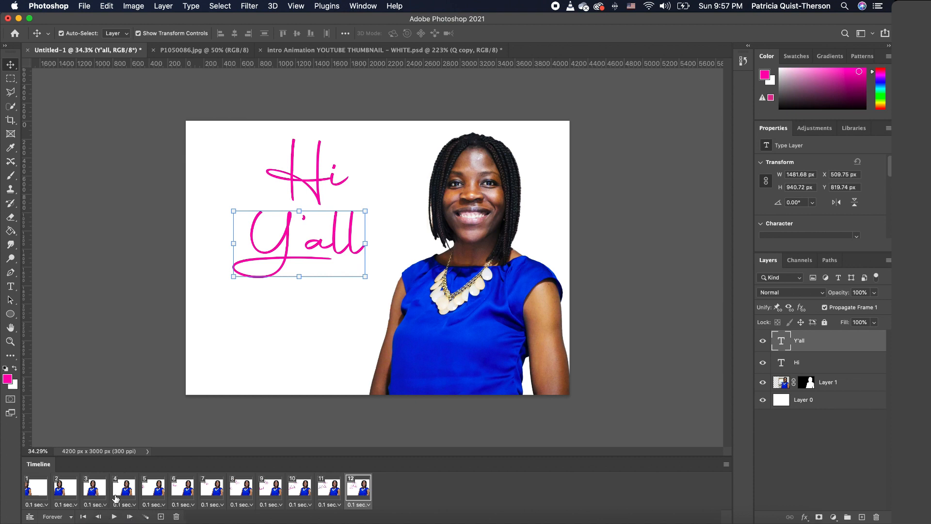
left_click(121, 370)
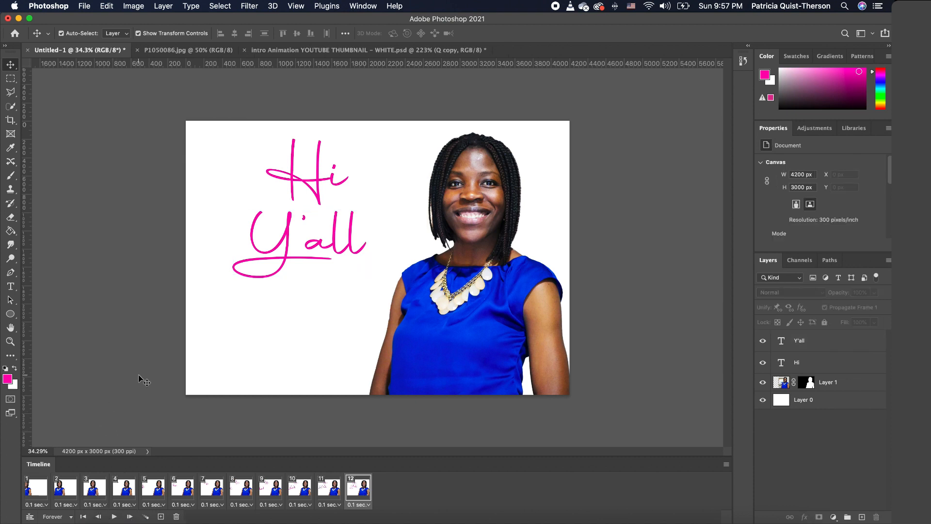
Preview the animation, stop playback, and return to frame 12.
left_click(114, 516)
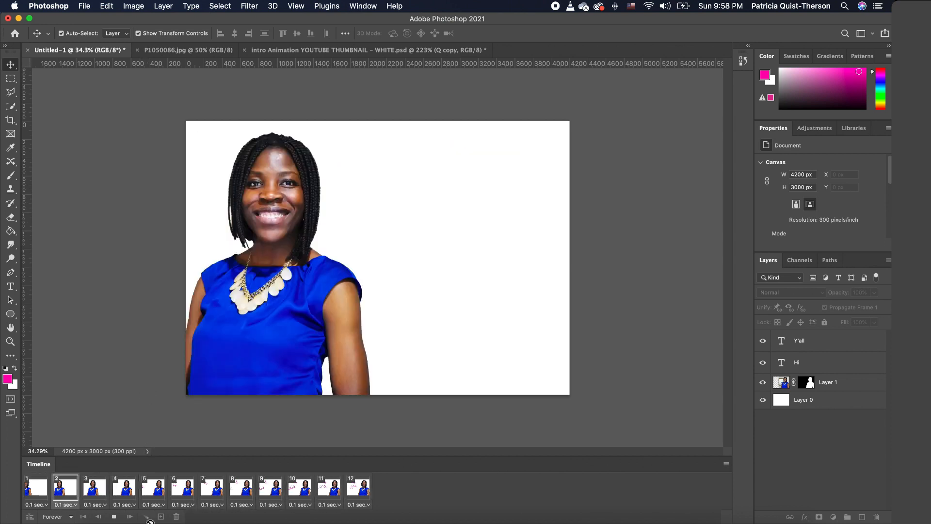
key("space")
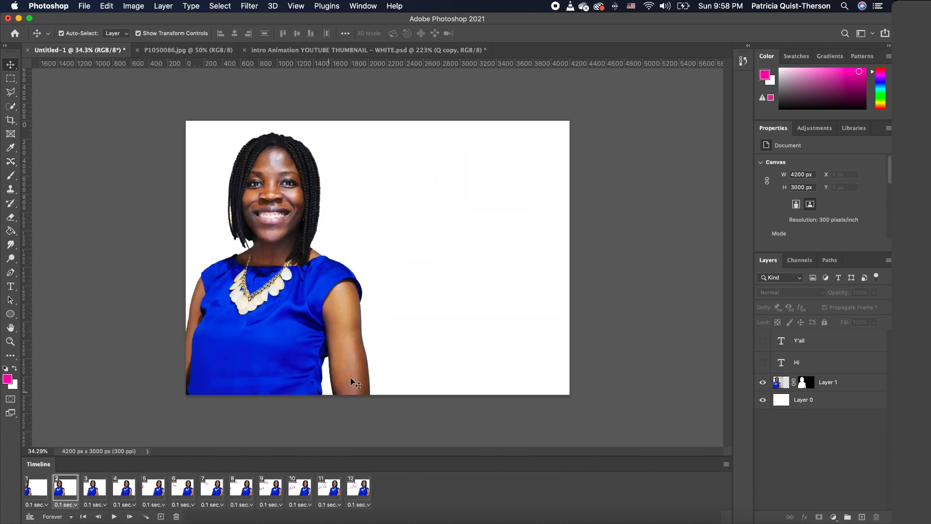
left_click(355, 491)
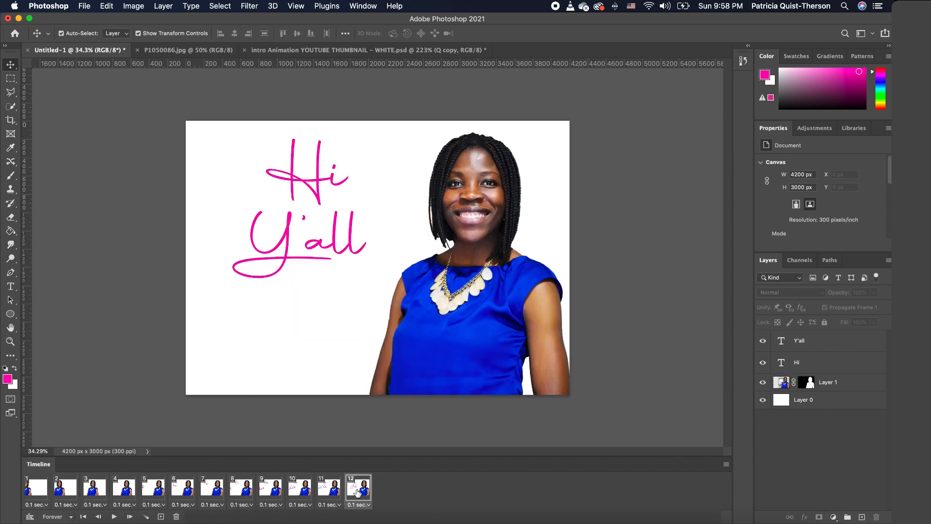
Enlarge the "Hi" and "Y'all" text layers together in frame 12 to about 122% around their shared centre.
left_click(822, 345)
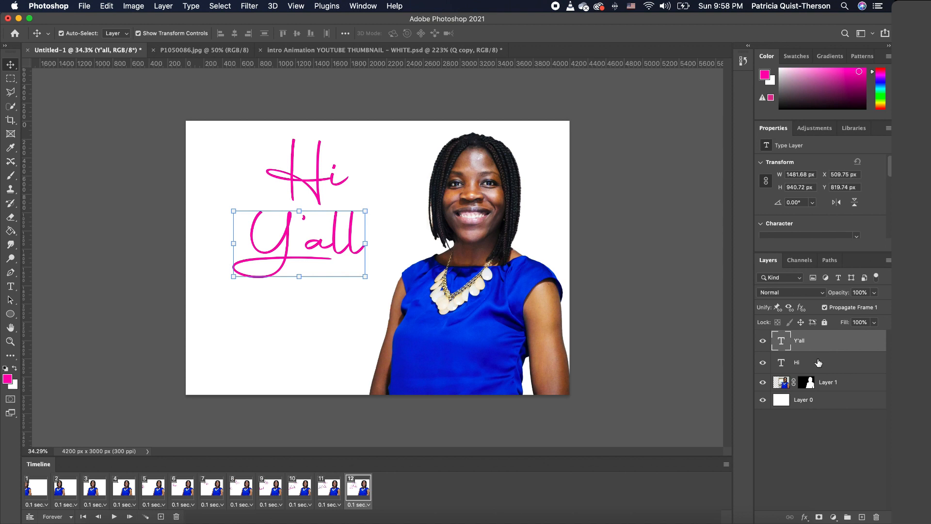
left_click(818, 363, "shift")
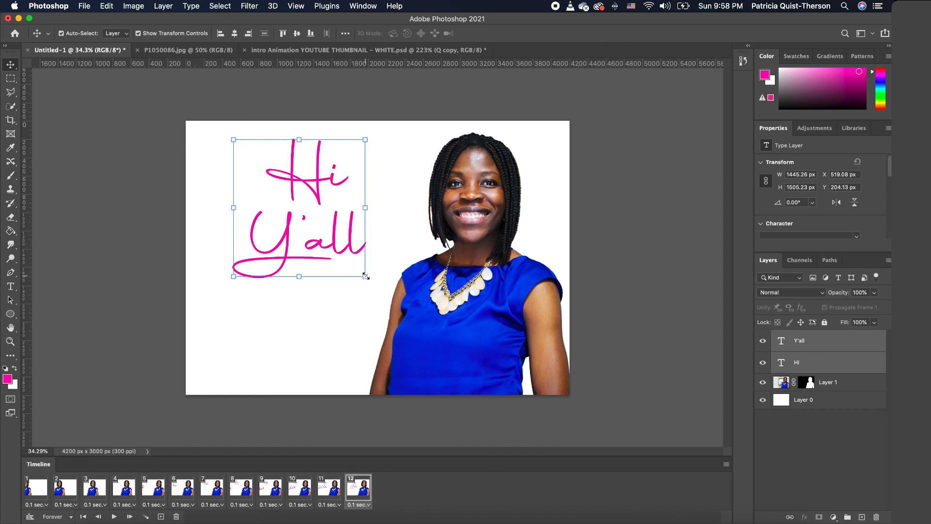
left_click_drag(366, 276, 341, 271)
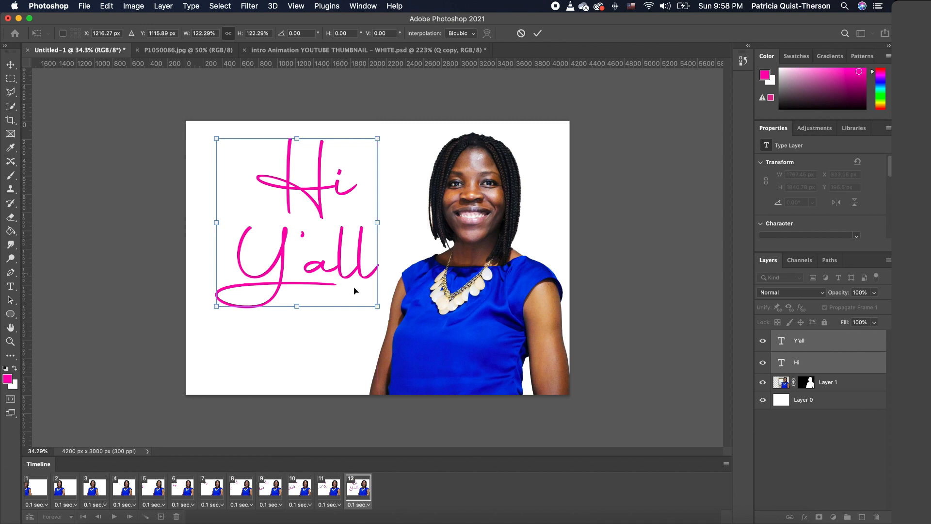
key("Return")
left_click(333, 351)
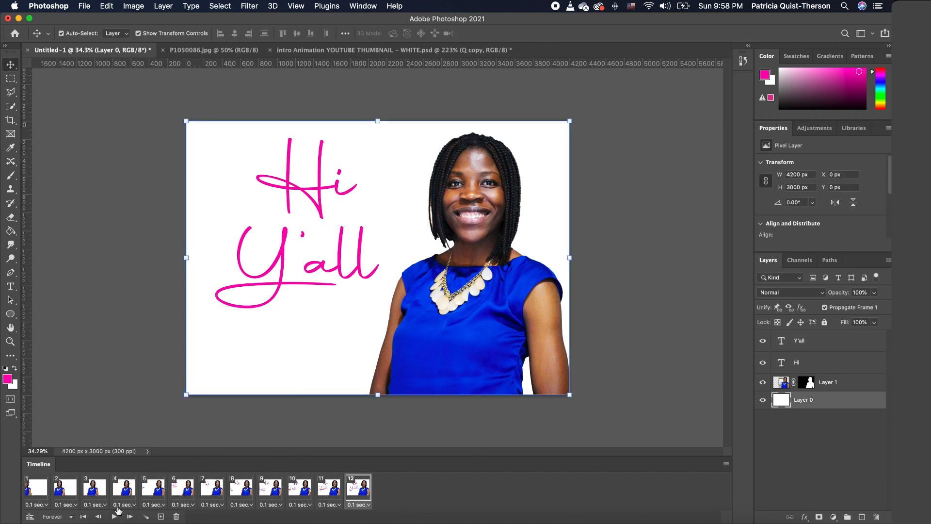
Play the animation with the enlarged text, stop it at frame 12, and clear the layer selection.
left_click(115, 516)
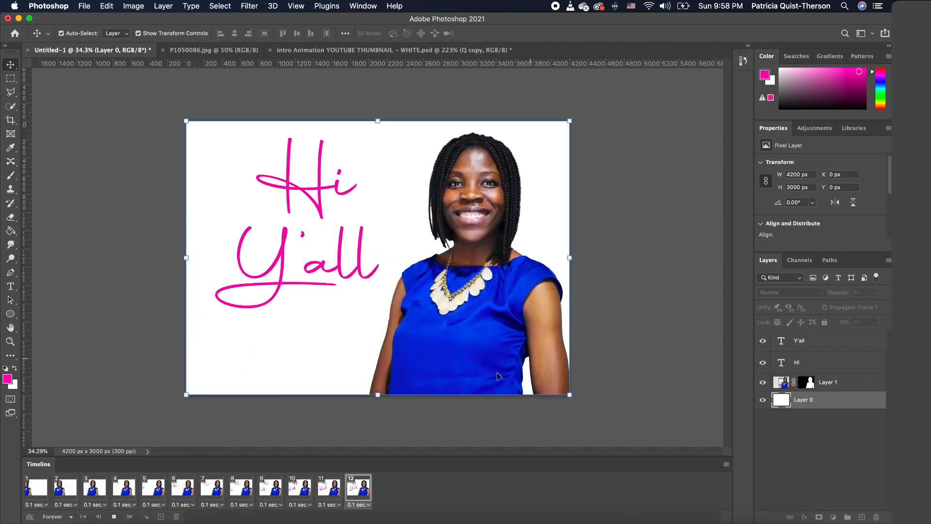
left_click(114, 516)
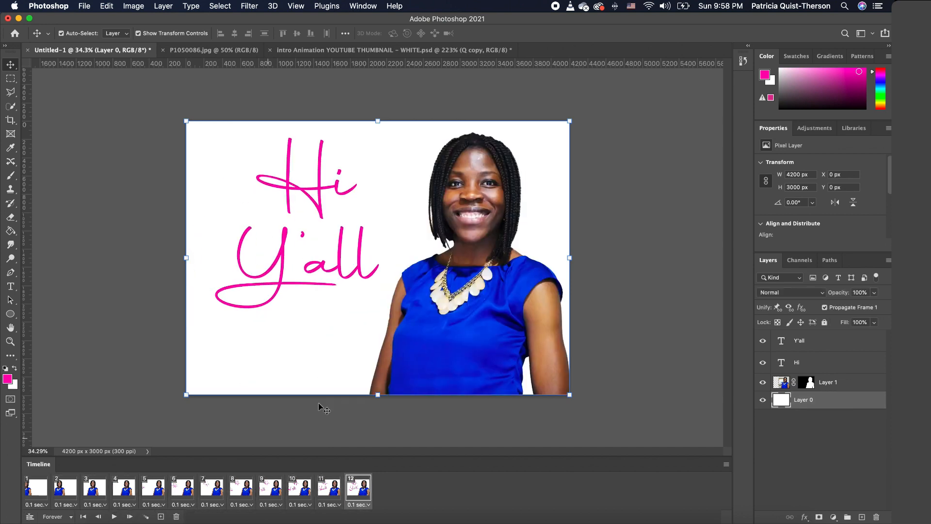
left_click(657, 238)
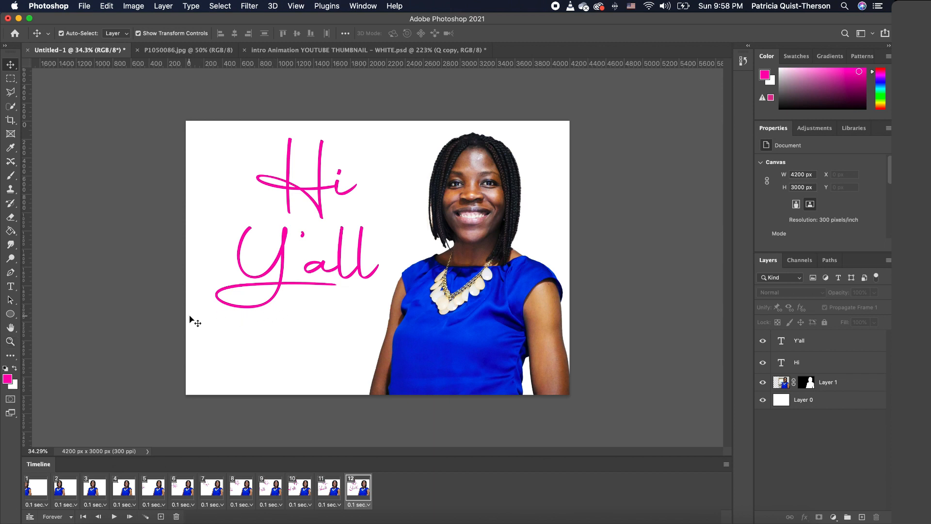
Swap the foreground and background colors, and set the foreground color to a purple of about #530be6.
left_click(15, 369)
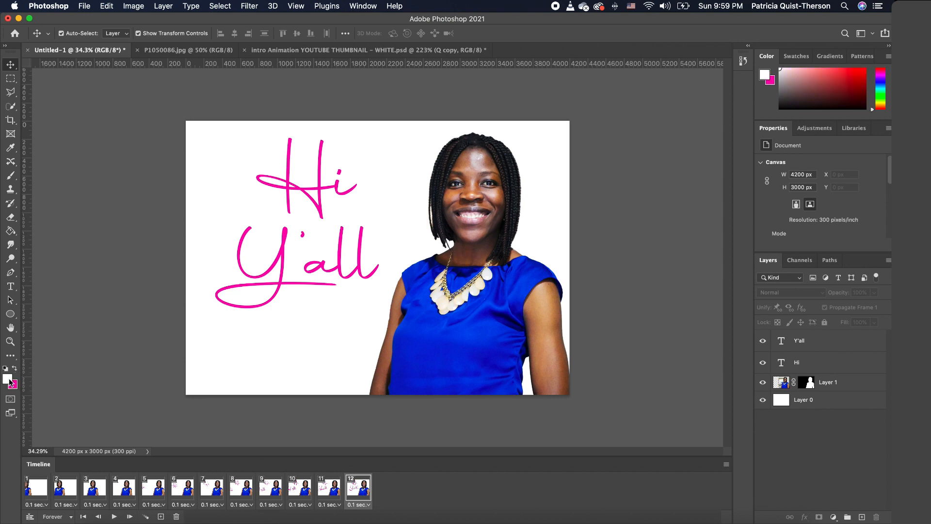
left_click(9, 381)
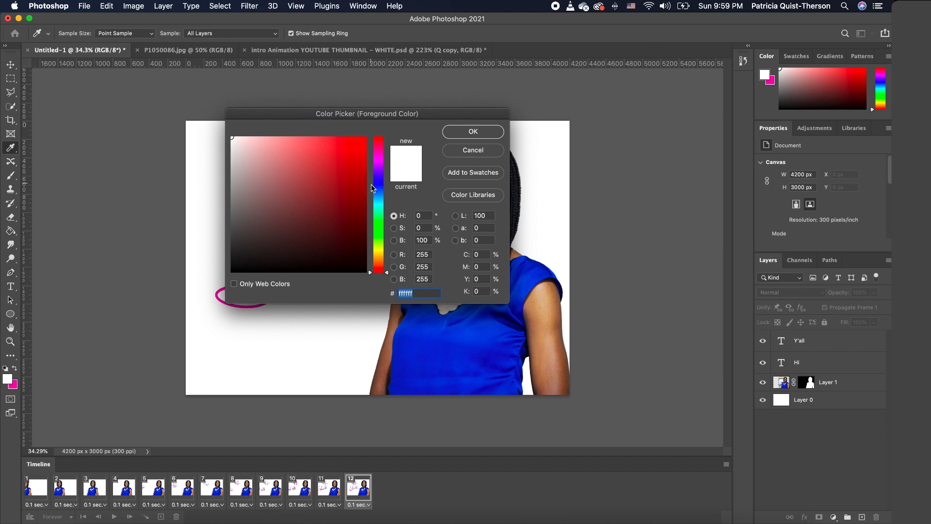
left_click_drag(380, 184, 375, 177)
left_click(360, 150)
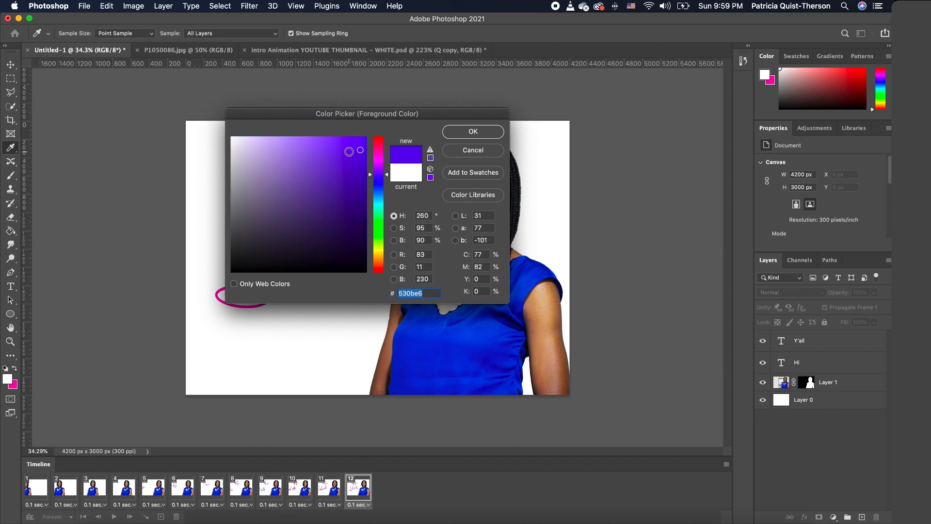
left_click(466, 141)
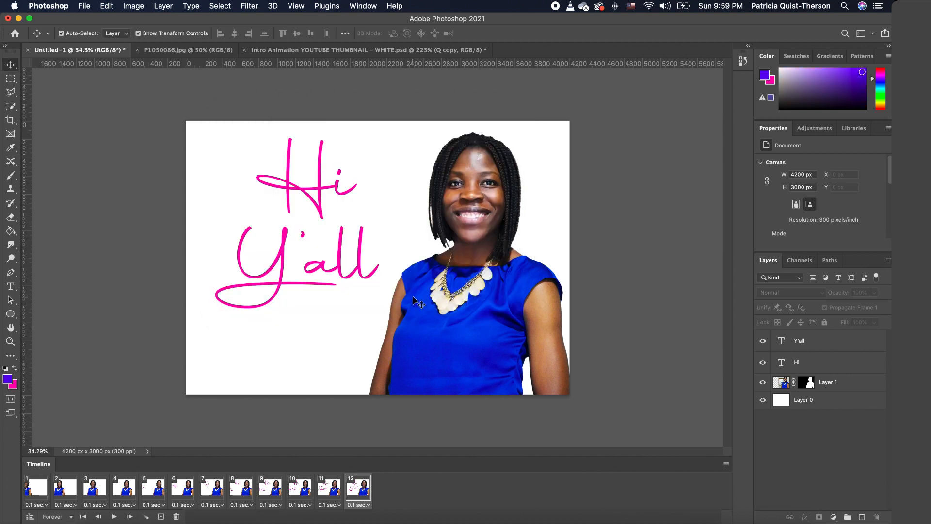
Select a full-width rectangular band about 377 px high at Y 2189 px and add a new layer above "Y'all".
left_click(11, 80)
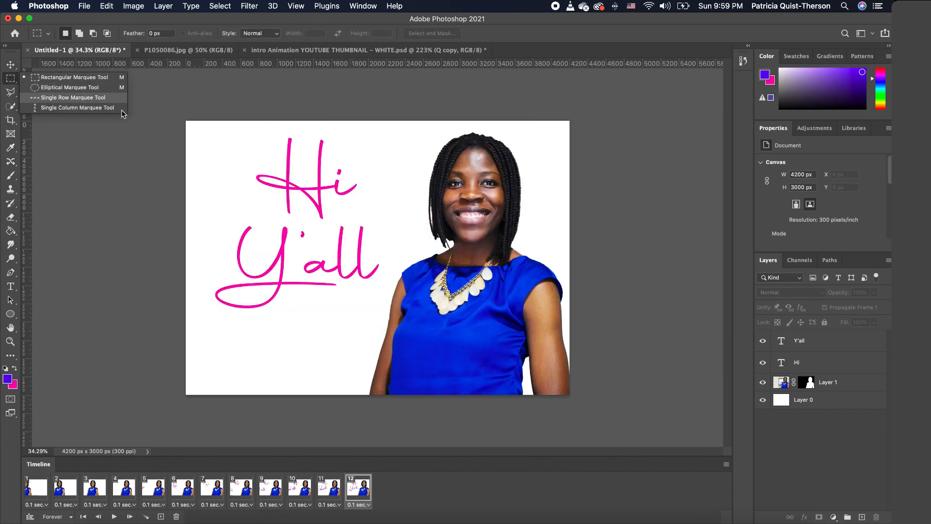
left_click_drag(181, 320, 601, 357)
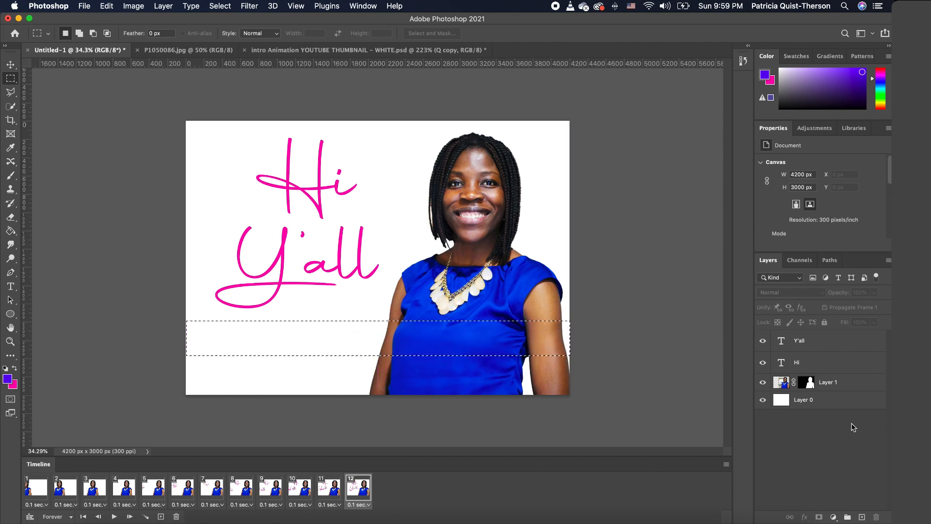
left_click(814, 341)
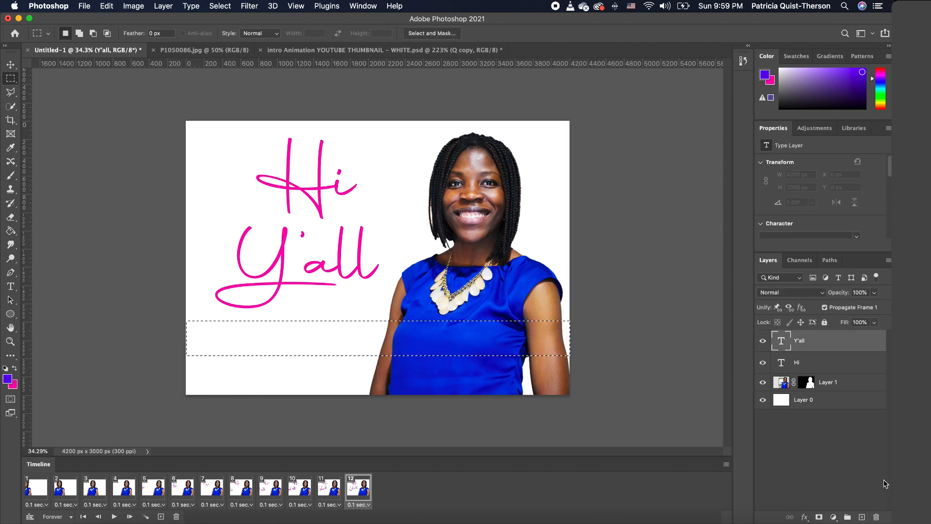
left_click(862, 517)
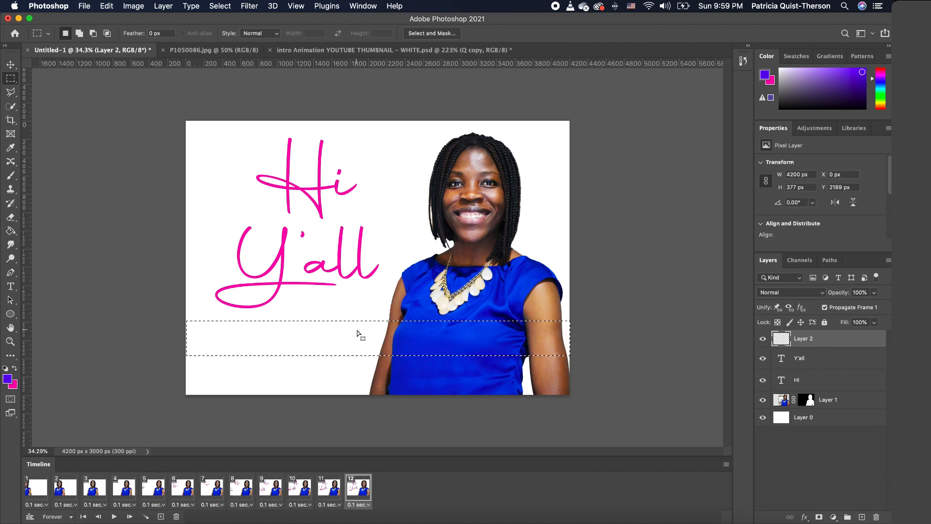
Fill the selected band with the purple foreground color, deselect it, and move its layer directly below the portrait layer.
left_click(10, 231)
left_click(310, 346)
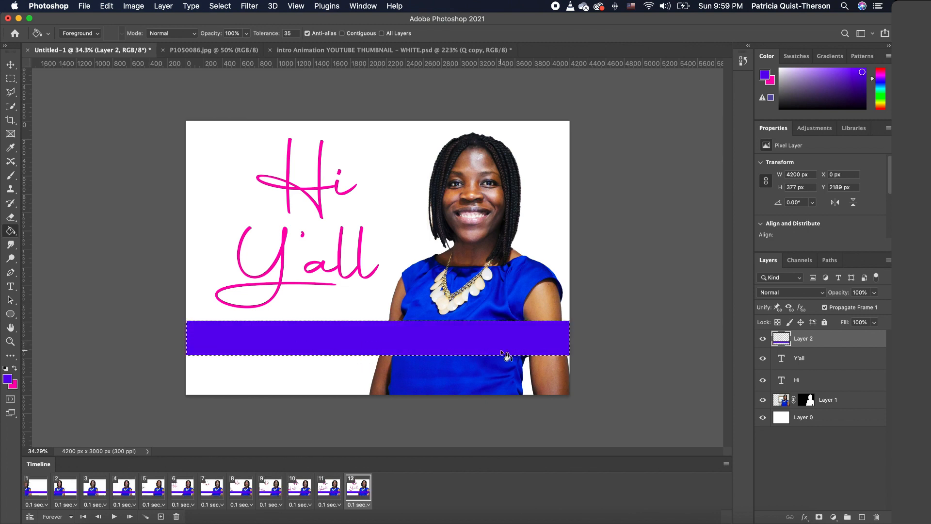
key("super+d")
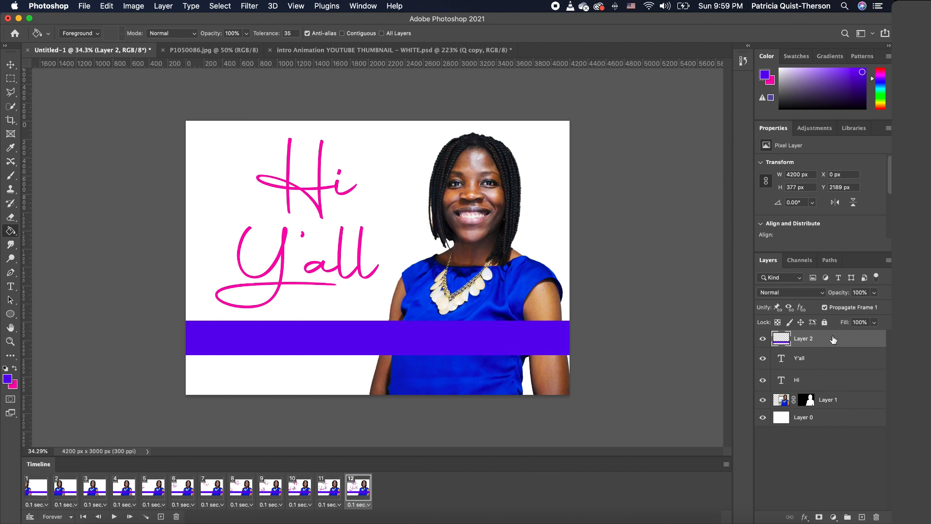
left_click_drag(833, 340, 813, 408)
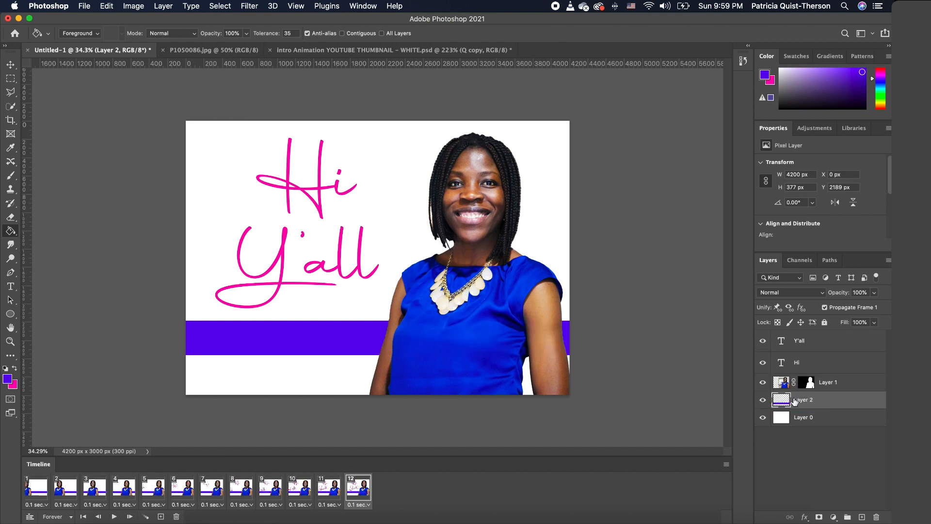
Hide the purple band layer in frame 1 and show it again in frame 12.
left_click(10, 64)
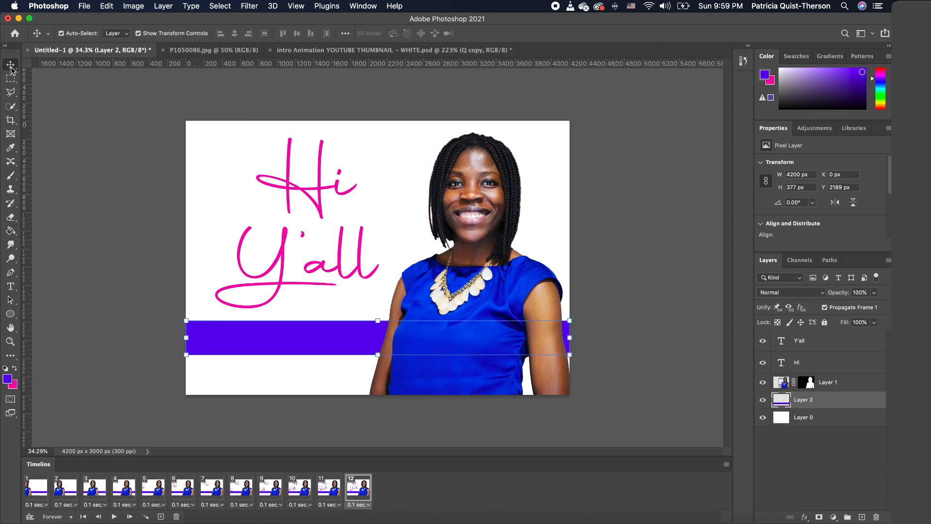
left_click(38, 488)
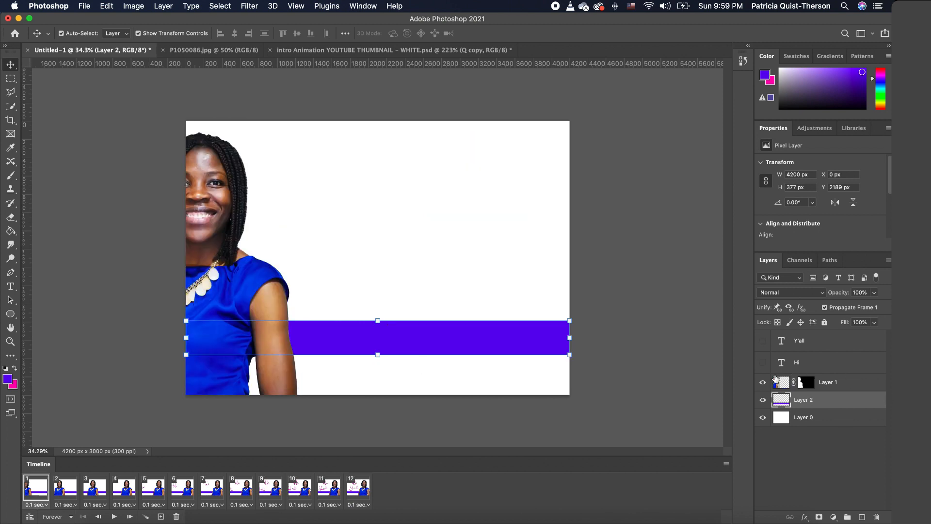
left_click(763, 402)
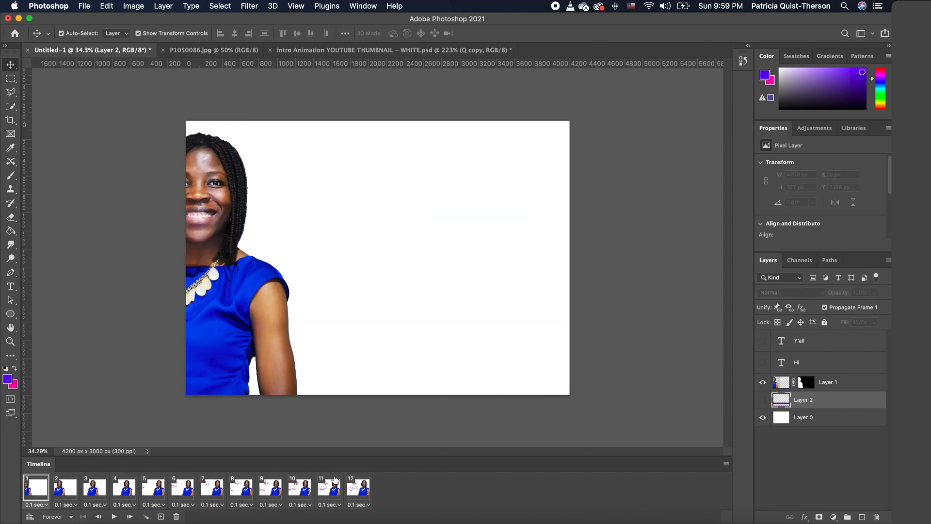
left_click(363, 494)
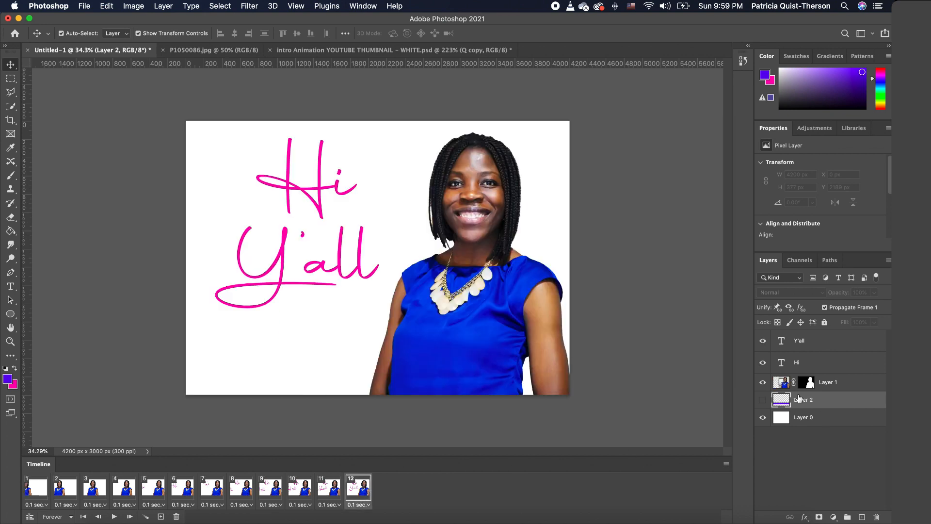
left_click(763, 400)
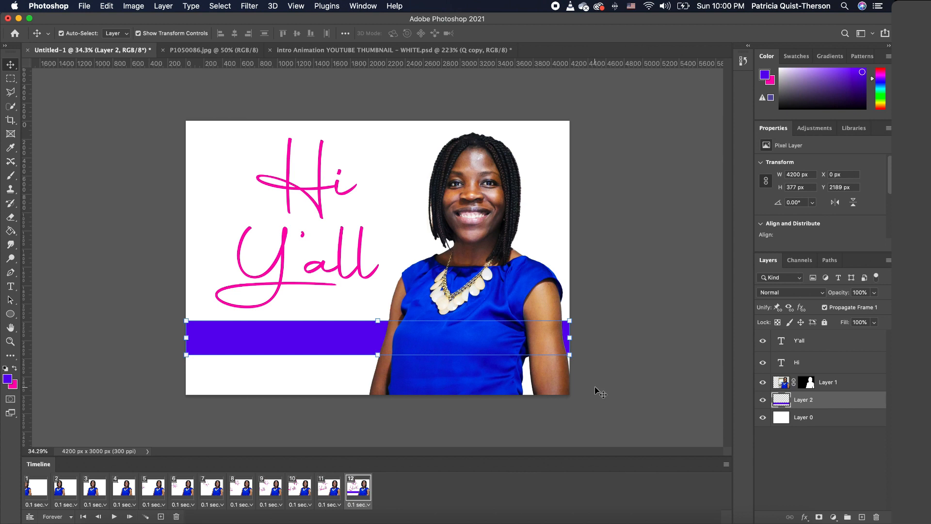
left_click(529, 374)
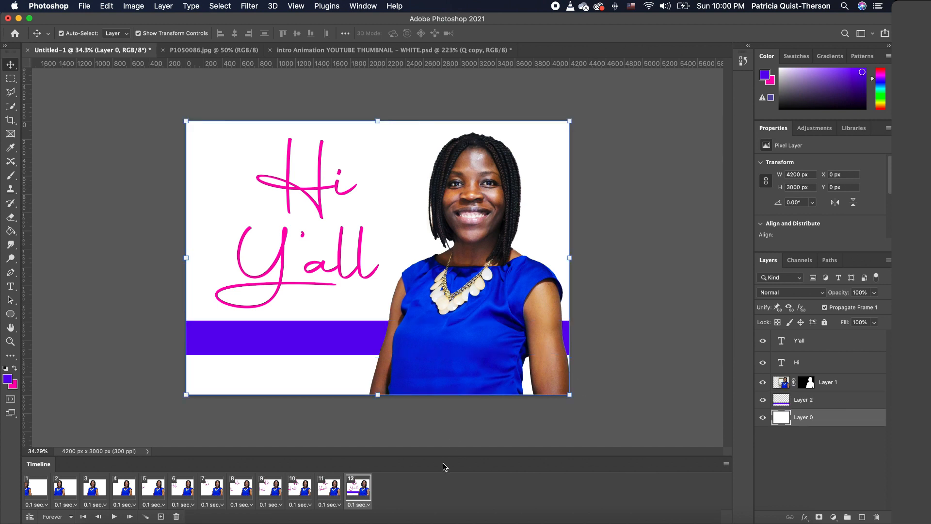
Add frame 13 with the purple band, hide the band in frame 12, and return to frame 13.
left_click(159, 515)
left_click(357, 487)
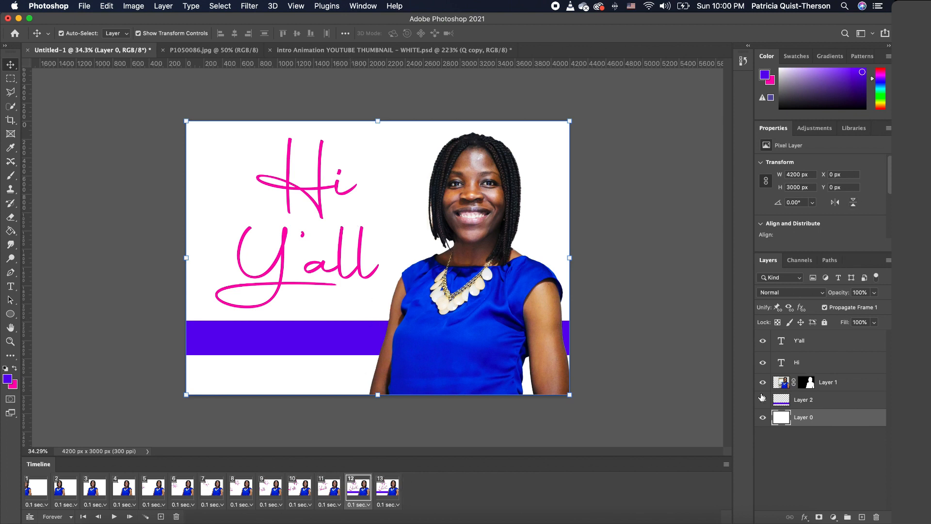
left_click(763, 399)
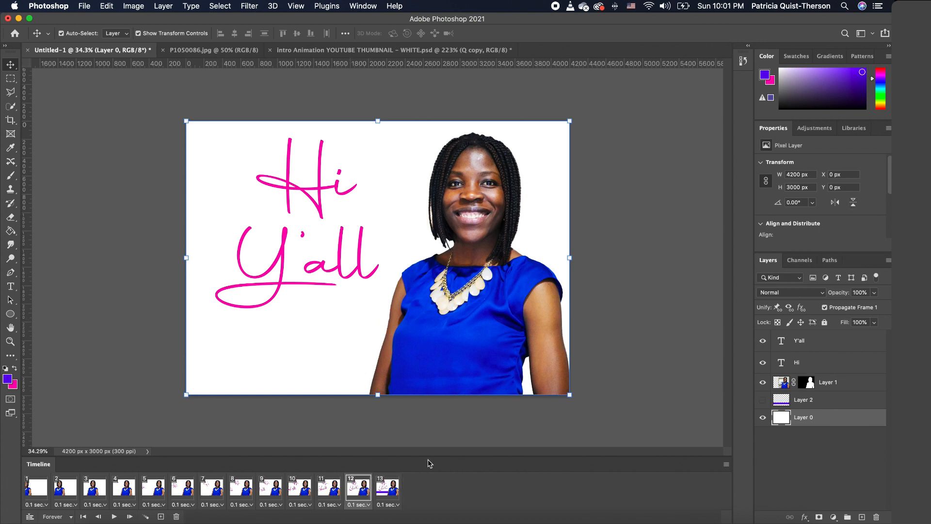
left_click(388, 487)
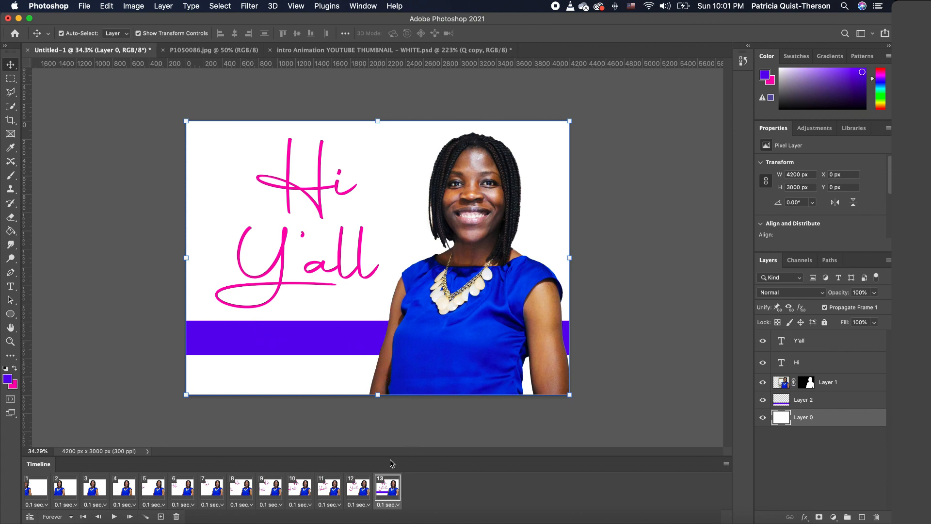
Clear the layer selection and add frame 14 as a copy of frame 13.
mouse_move(338, 338)
left_mouse_down()
mouse_move(102, 343)
mouse_move(395, 341)
mouse_move(324, 343)
mouse_move(339, 338)
left_mouse_up()
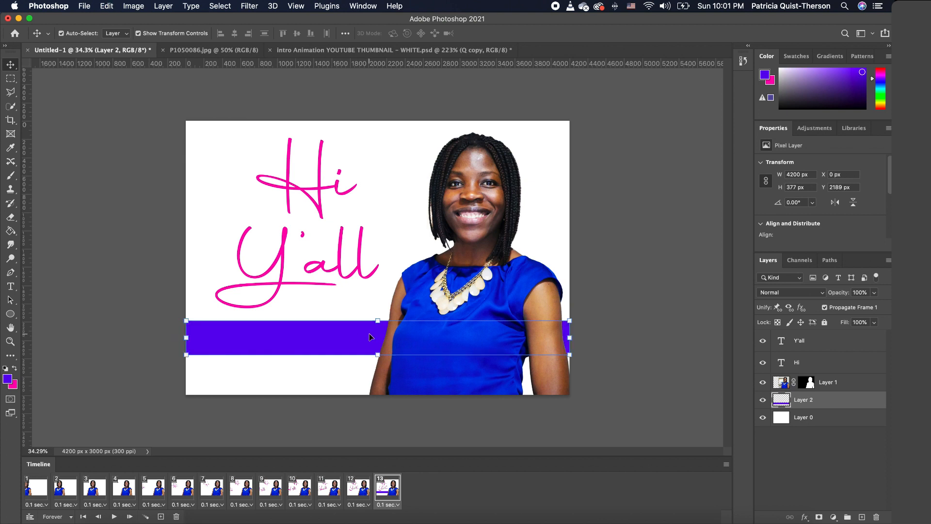
left_click(638, 336)
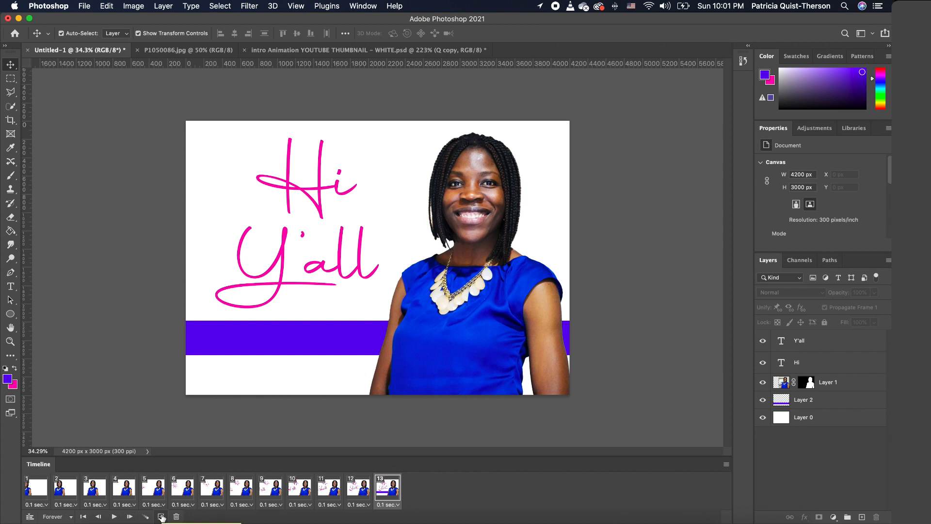
left_click(162, 517)
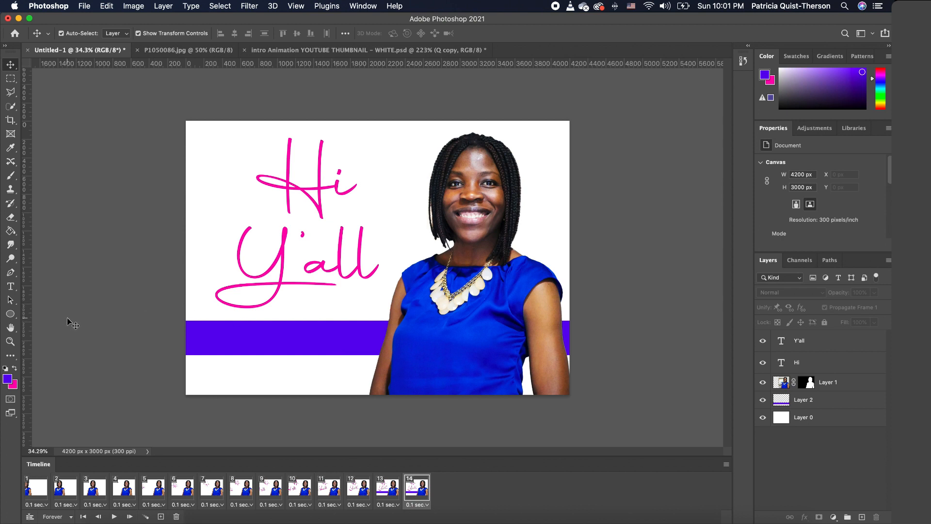
Set the foreground color to white (ffffff) by sampling the canvas background.
left_click(7, 379)
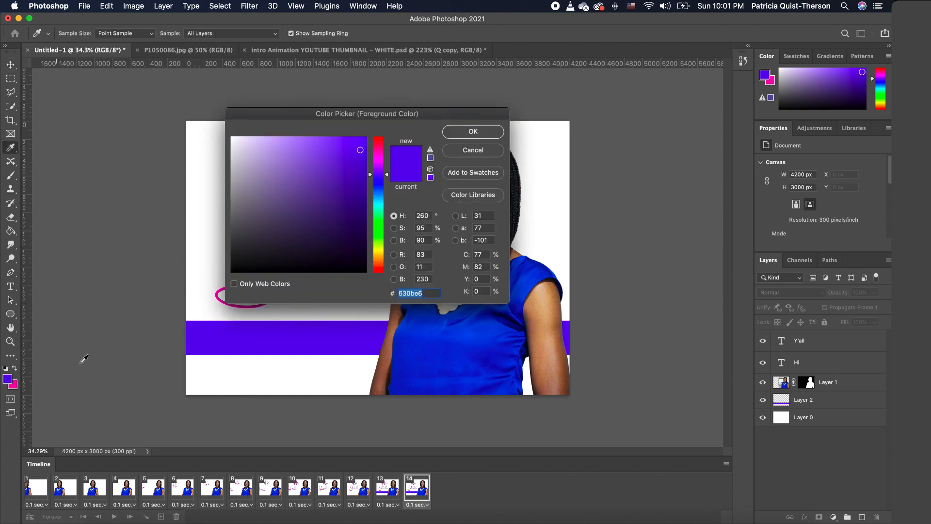
left_click(204, 181)
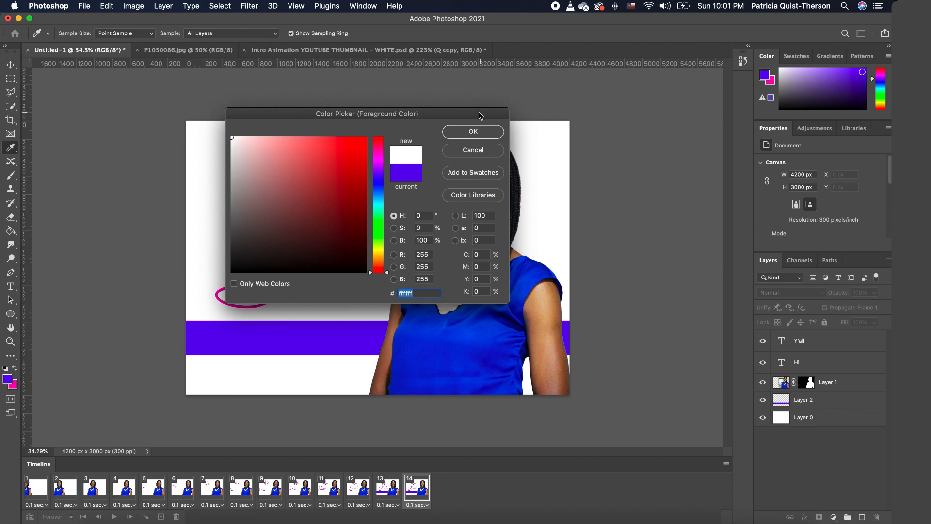
left_click(473, 136)
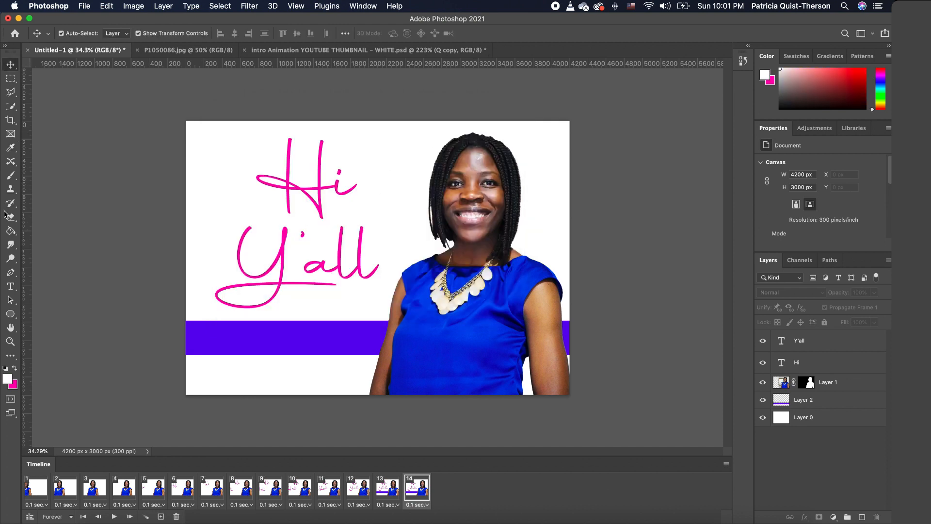
Add a white lowercase "my name is" line with the presenter's first name on the purple band, in Akagi Pro Fat.
left_click(11, 288)
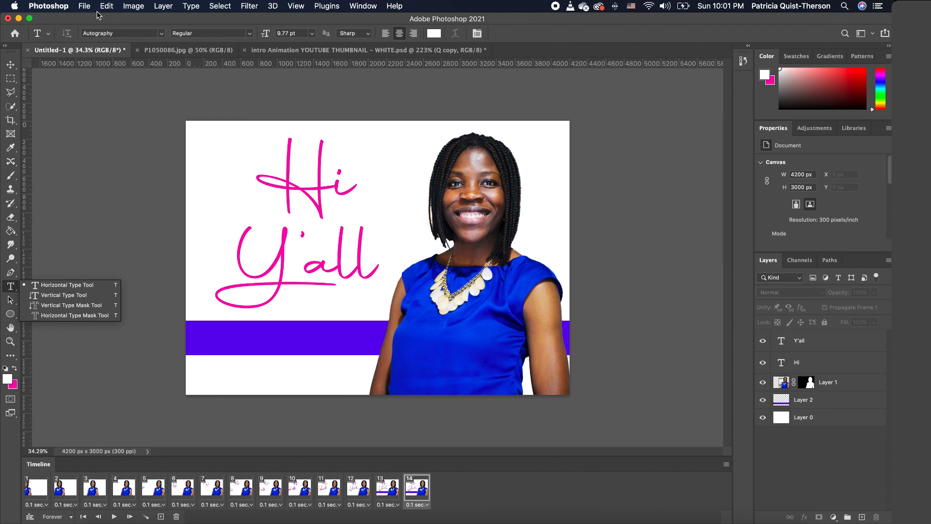
left_click(161, 33)
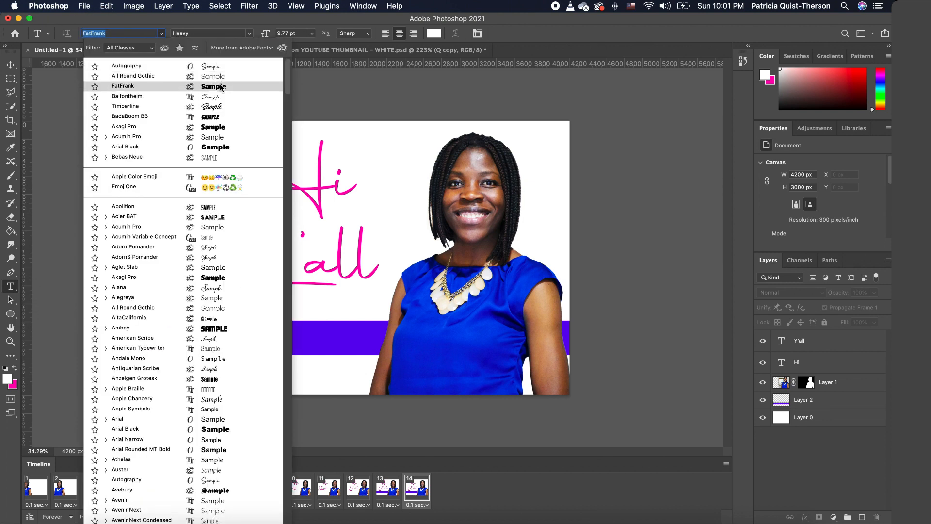
left_click(219, 127)
left_click(205, 342)
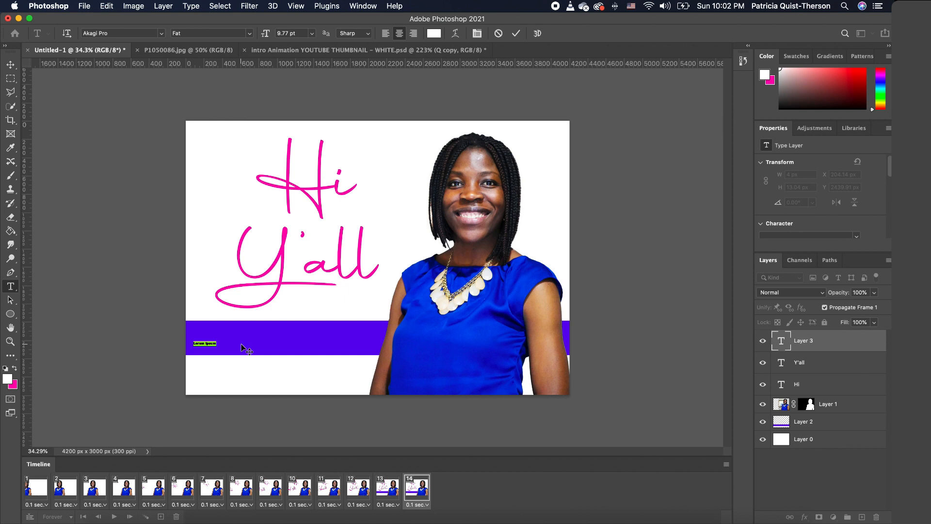
type("w")
type("y name is trish")
left_click(10, 64)
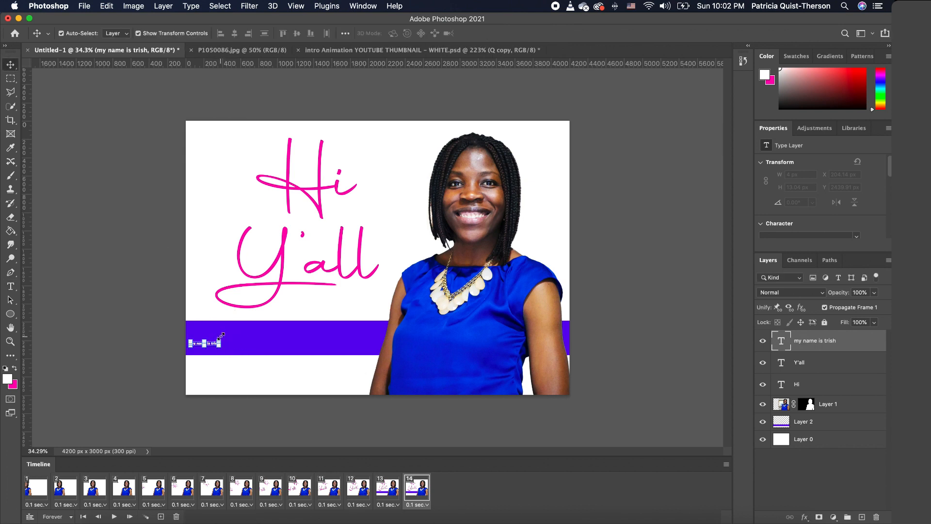
Scale the name text up to about 1880 px wide within the purple band and set it in all caps.
left_click_drag(220, 336, 361, 345)
key("Return")
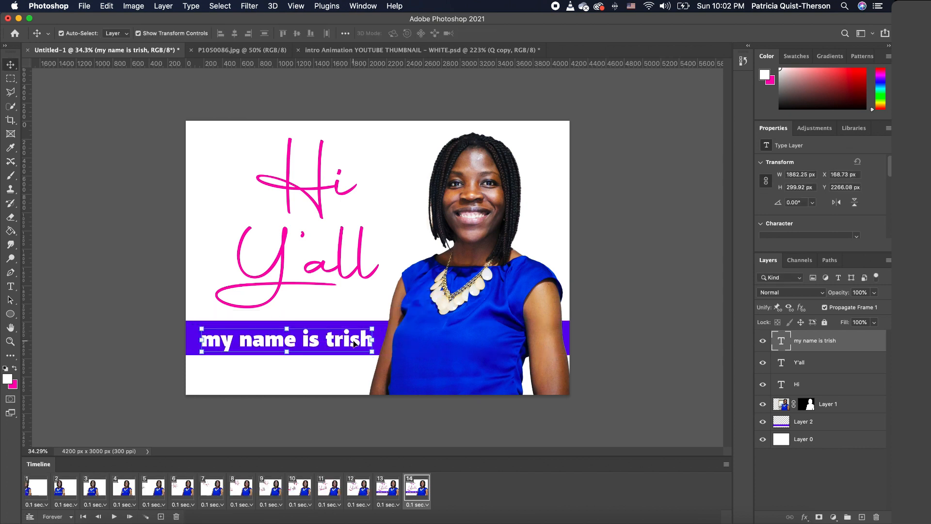
double_click(354, 339)
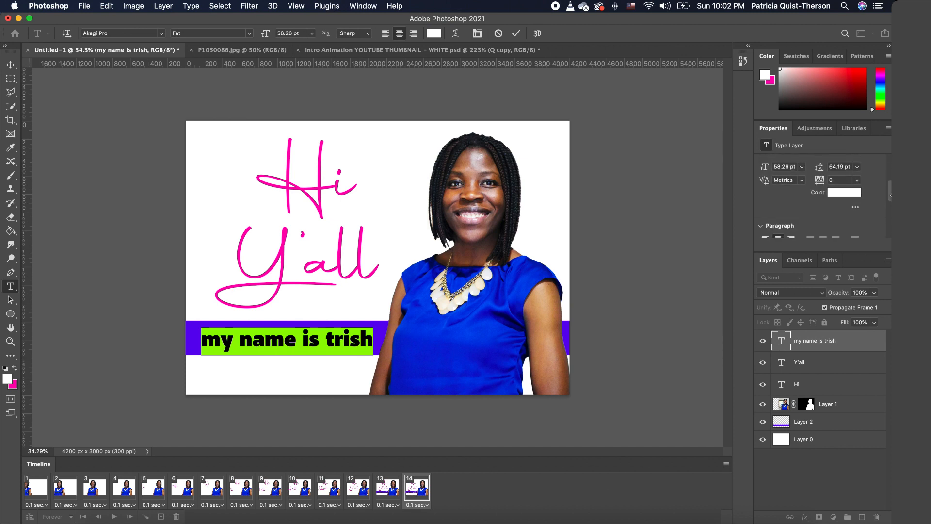
left_click_drag(890, 198, 890, 221)
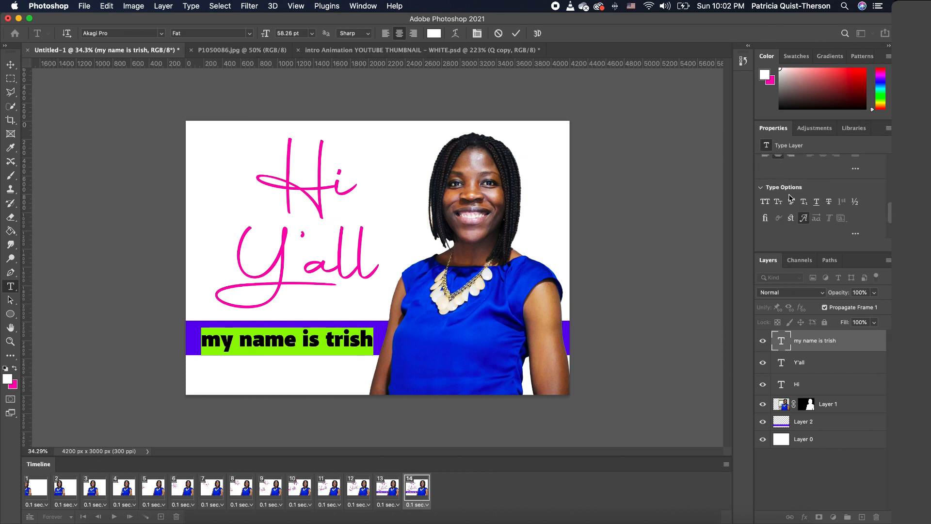
left_click(765, 203)
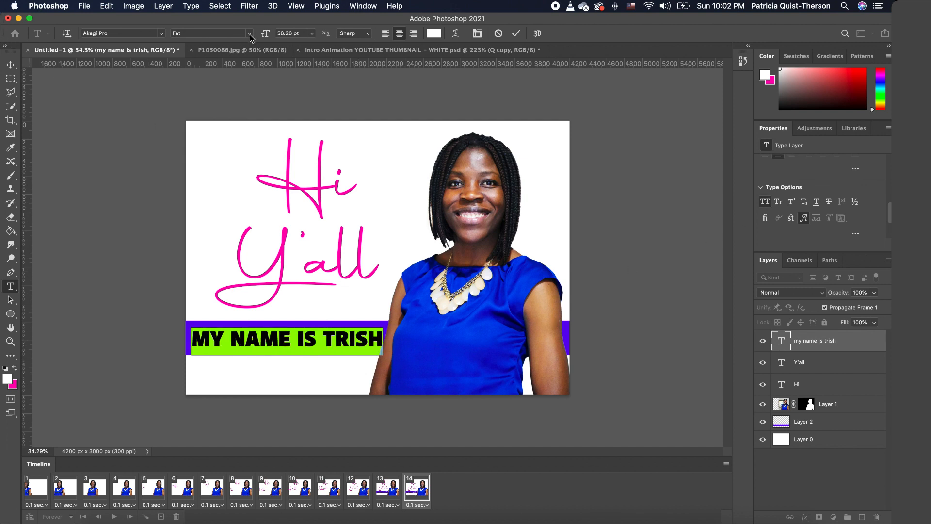
Change the name text's font to All Round Gothic XLig, commit the edit and deselect the layer.
left_click(249, 34)
left_click(136, 35)
left_click(163, 35)
key("Down")
key("Down")
key("Return")
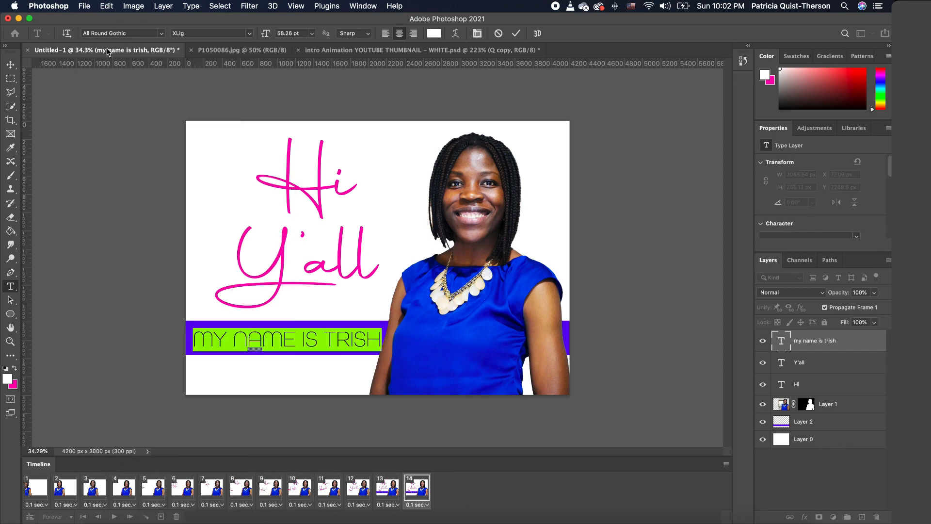
left_click(10, 64)
left_click(103, 136)
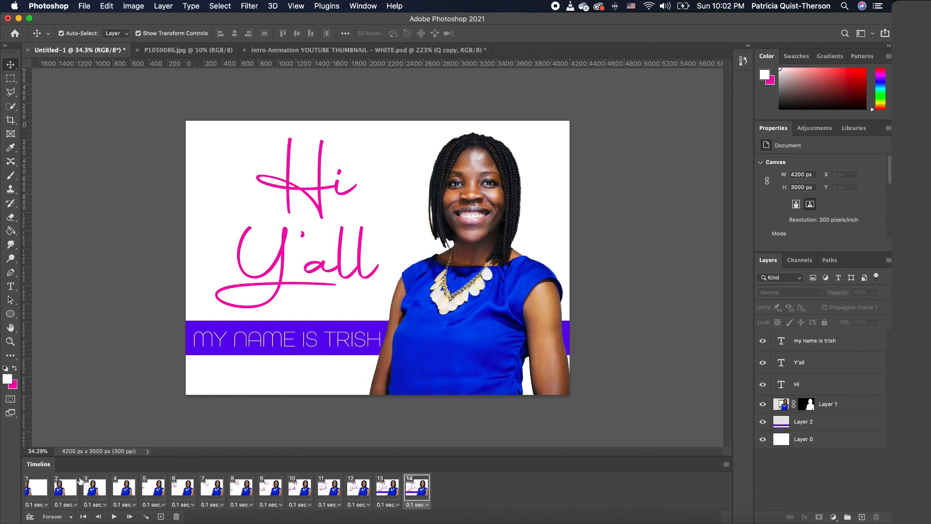
Hide the name text layer in frame 1 and show it again in frame 14.
left_click(38, 487)
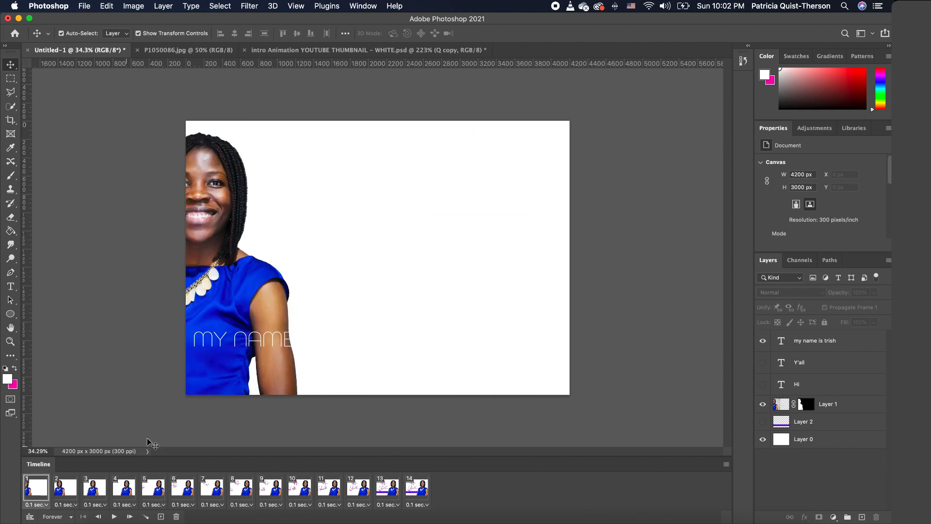
left_click(297, 336)
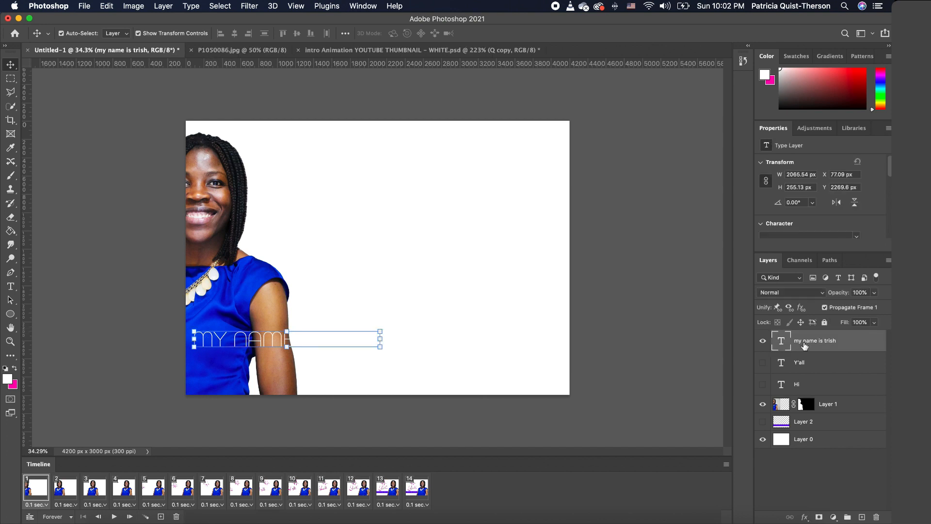
left_click(763, 341)
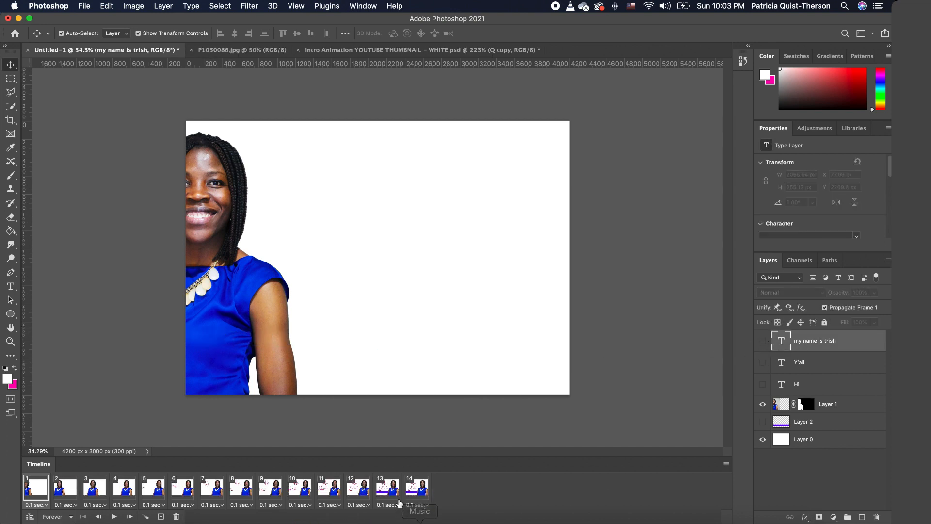
left_click(419, 491)
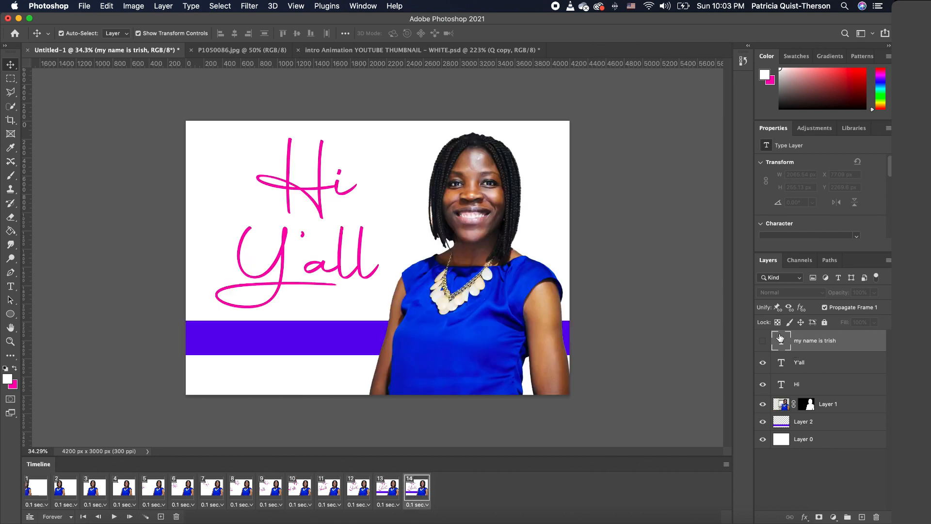
left_click(763, 341)
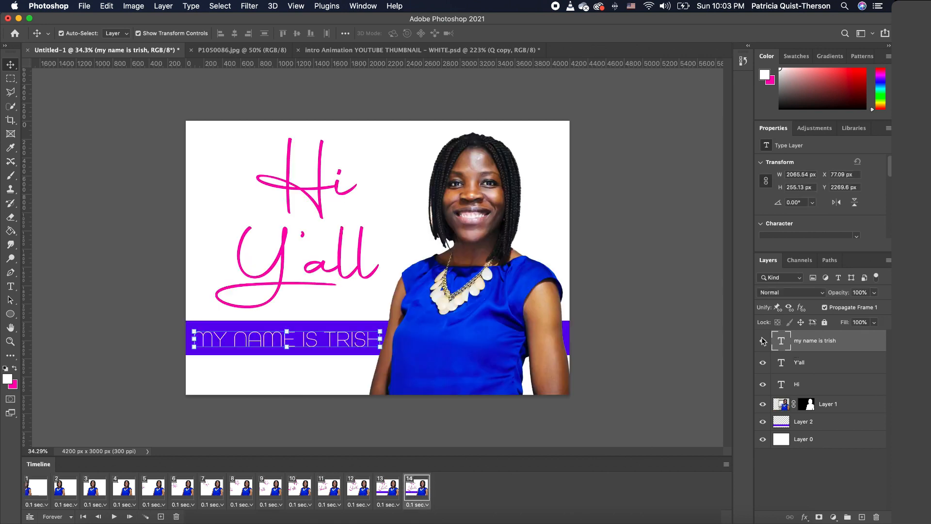
Check the name text's visibility in frames 12, 13 and 14, and preview the animation.
left_click(360, 493)
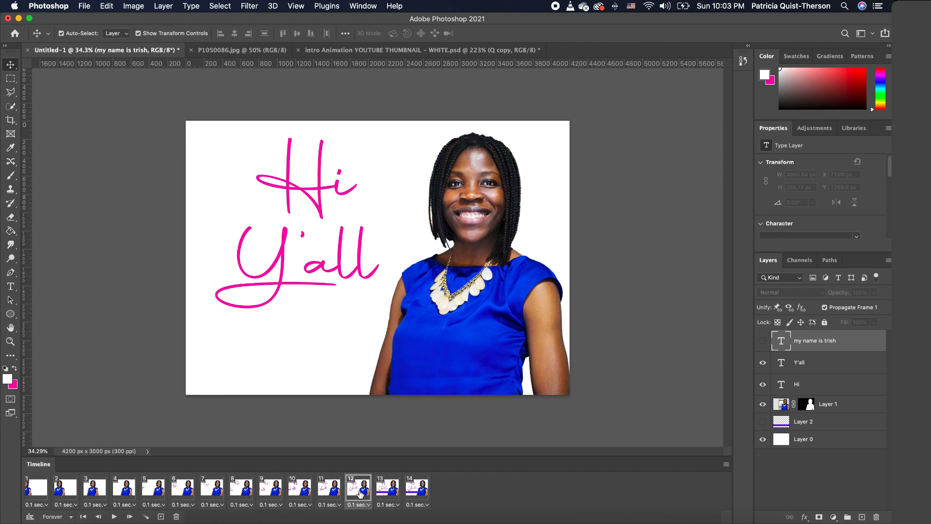
left_click(391, 488)
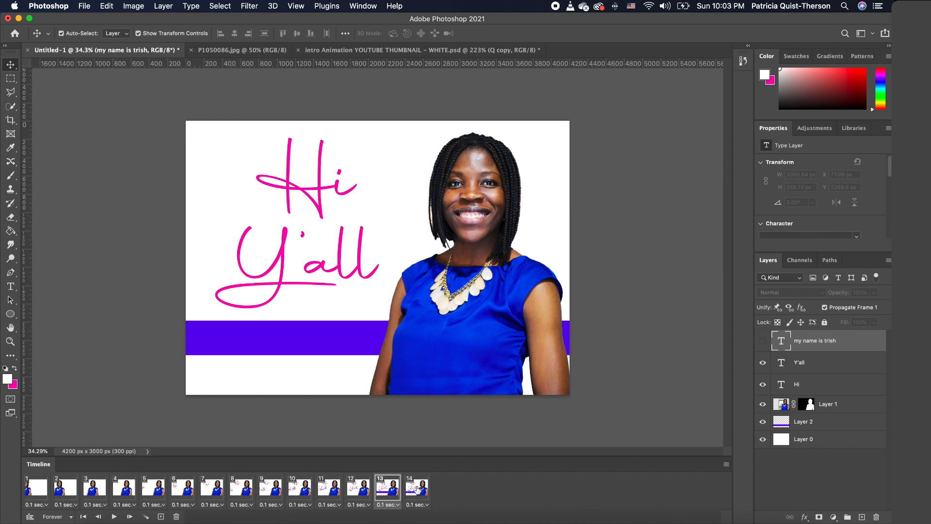
left_click(417, 489)
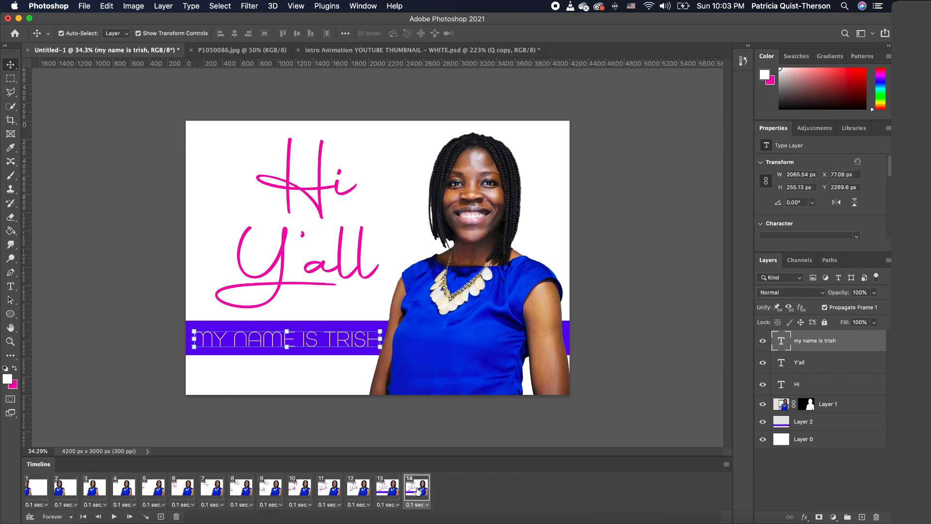
left_click(116, 516)
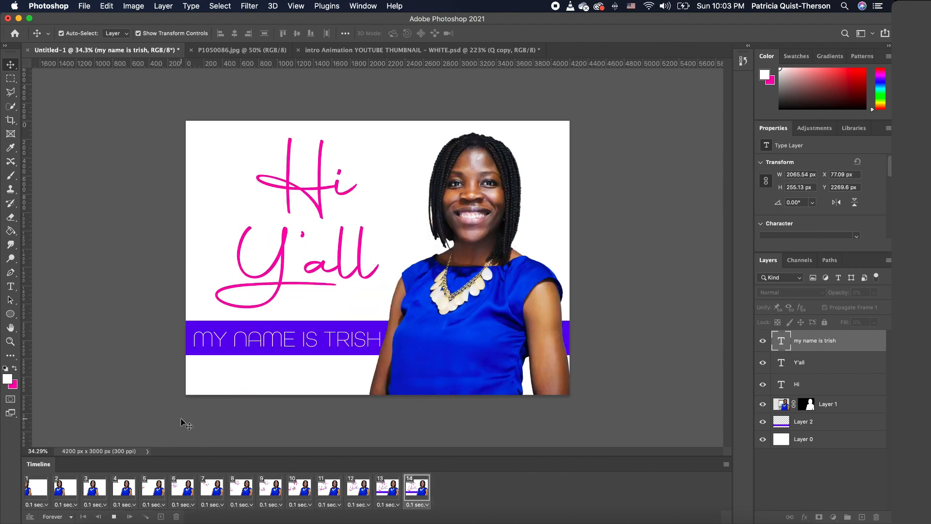
left_click(114, 516)
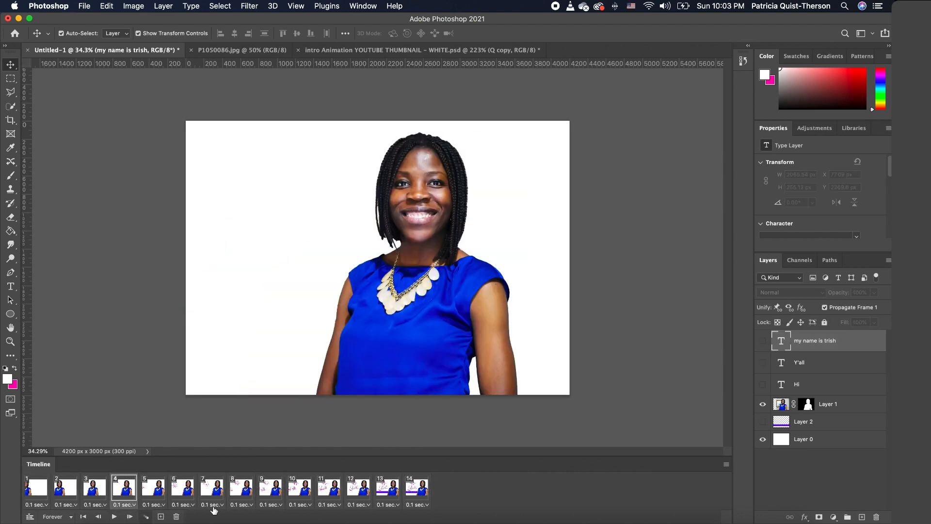
Set the delay of frame 14 to 0.5 seconds.
left_click(421, 507)
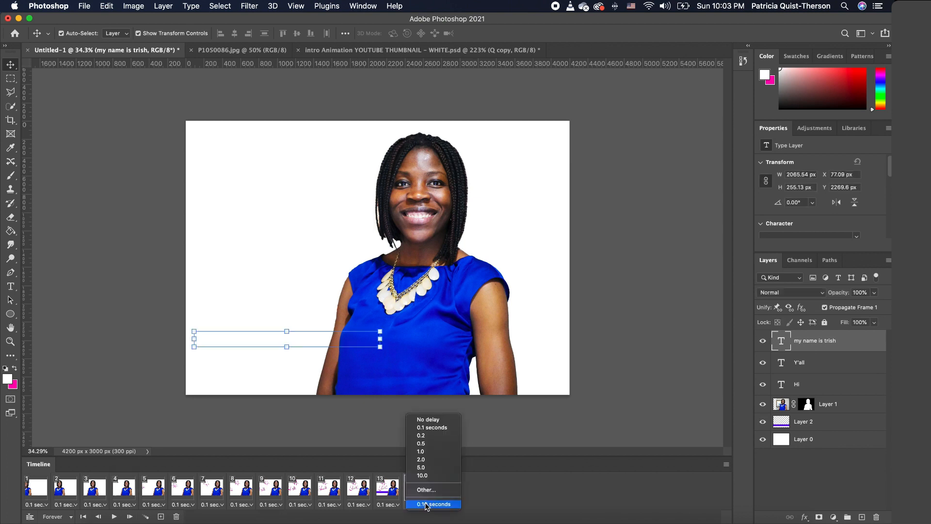
left_click(430, 444)
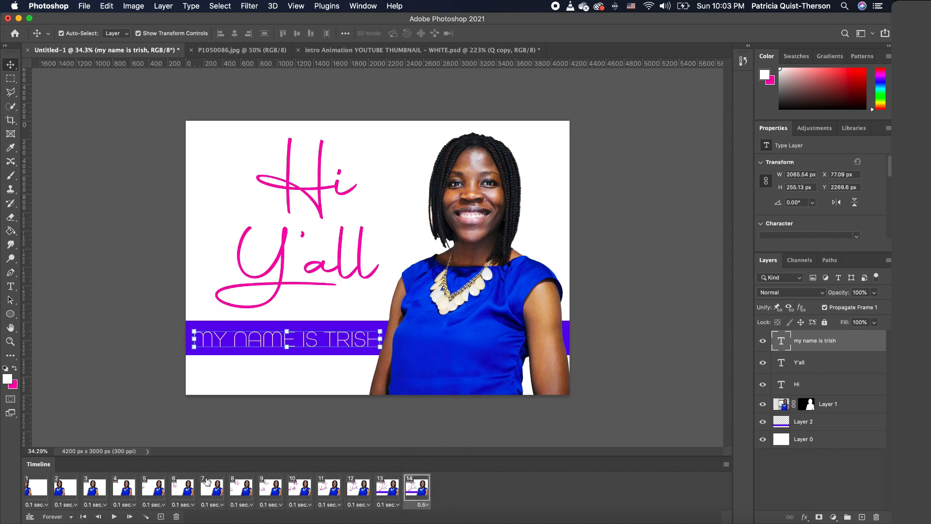
left_click(231, 420)
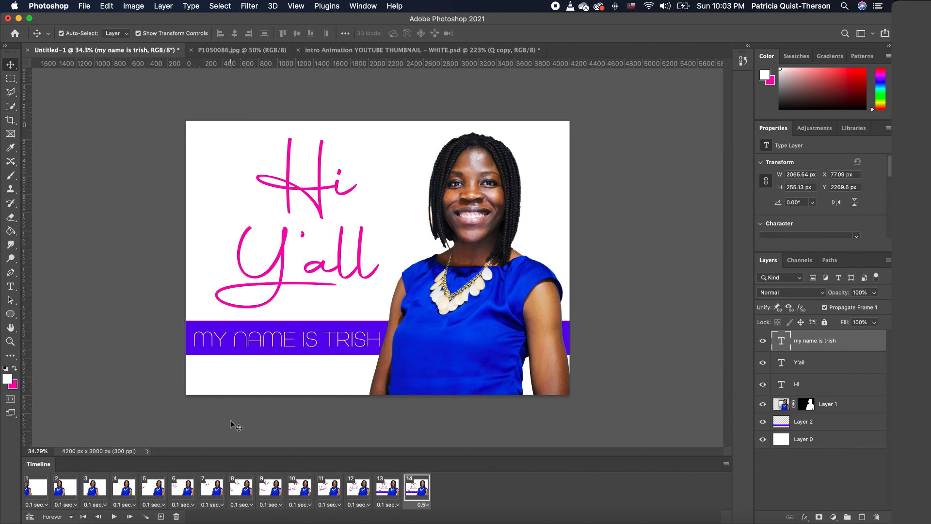
Play the animation to check the timing of the last frame, and stop playback.
left_click(114, 516)
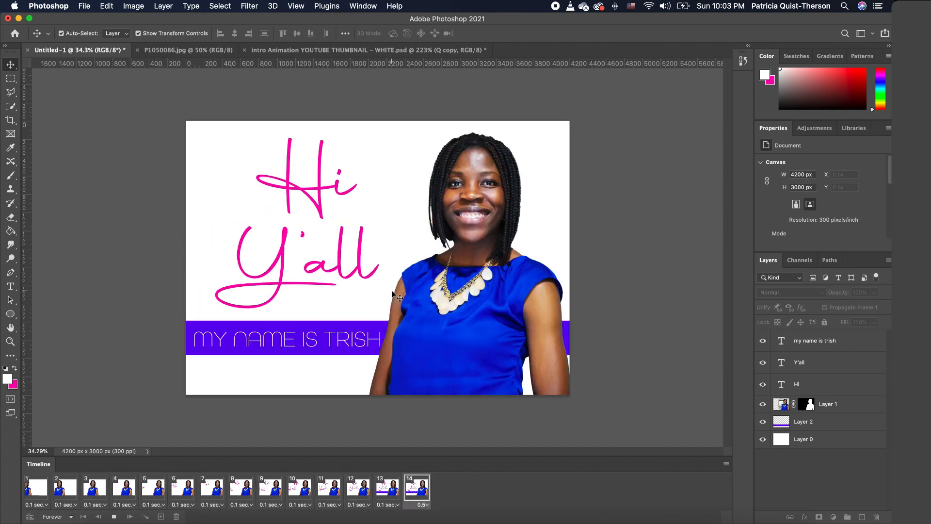
left_click(393, 294)
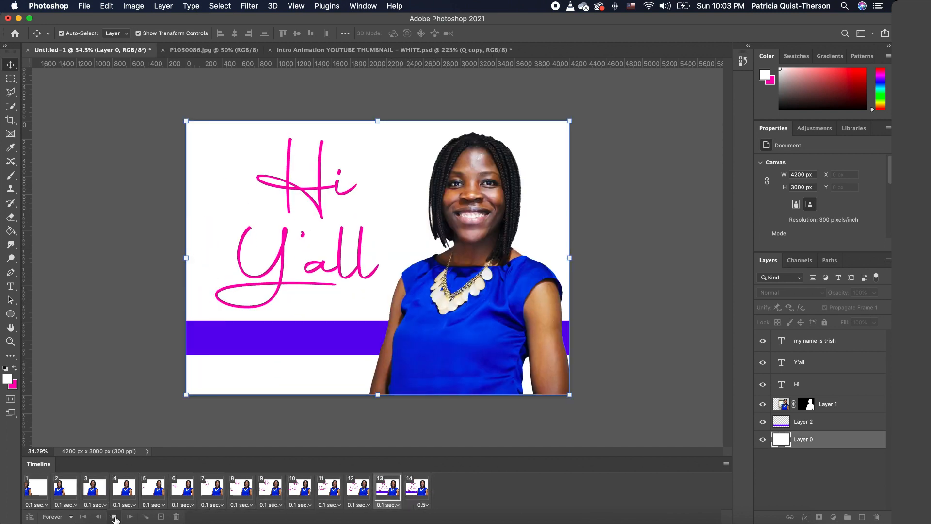
key("space")
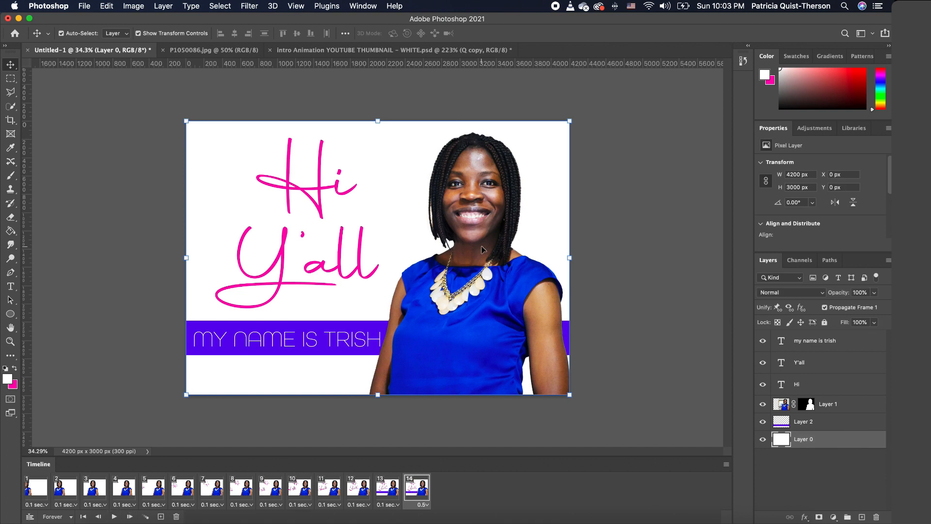
Clear the layer selection and add frame 15 as a copy of frame 14.
left_click(665, 215)
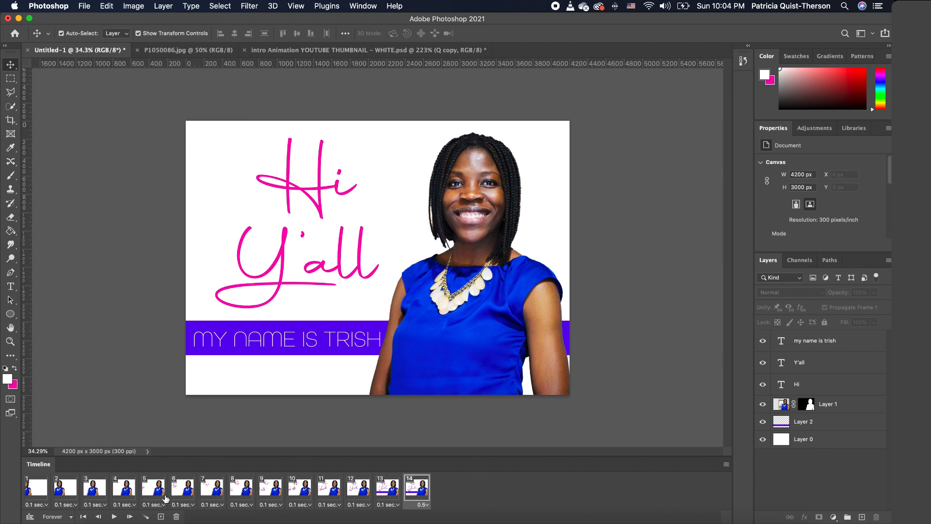
left_click(160, 516)
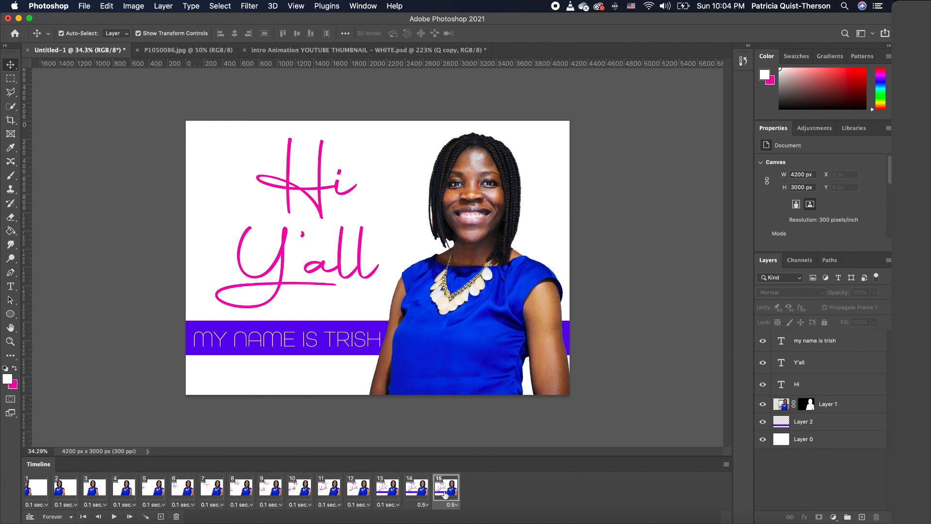
Draw a rectangular marquee selection about 489 px high across the full canvas width, over the "Y'all" text.
left_click(11, 79)
left_click(10, 79)
left_click(58, 77)
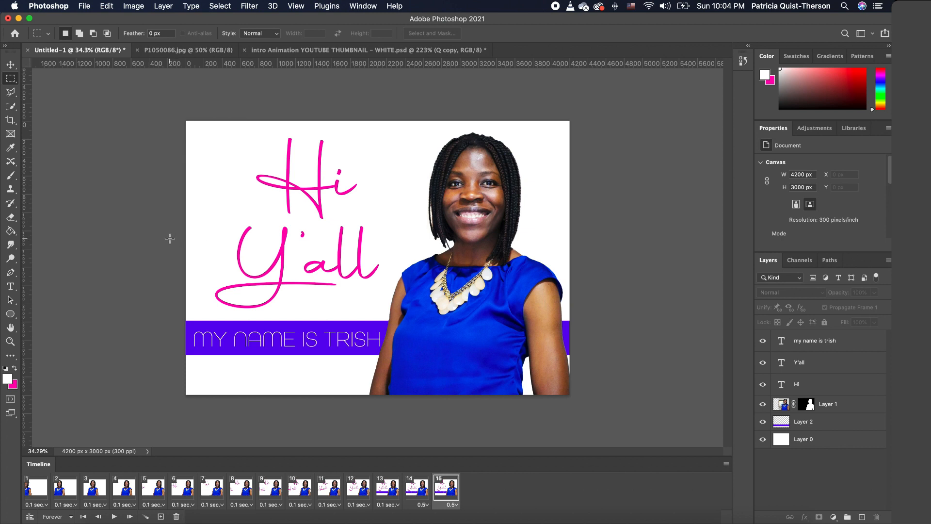
left_click_drag(173, 238, 573, 283)
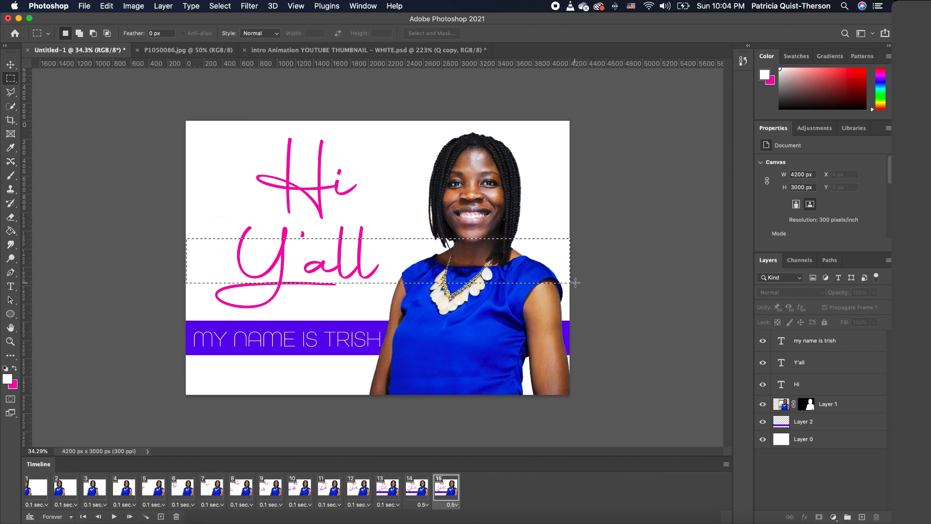
Add a new layer above the name text, fill the selected band with the pink swatch colour using Paint Bucket, and deselect.
left_click(15, 368)
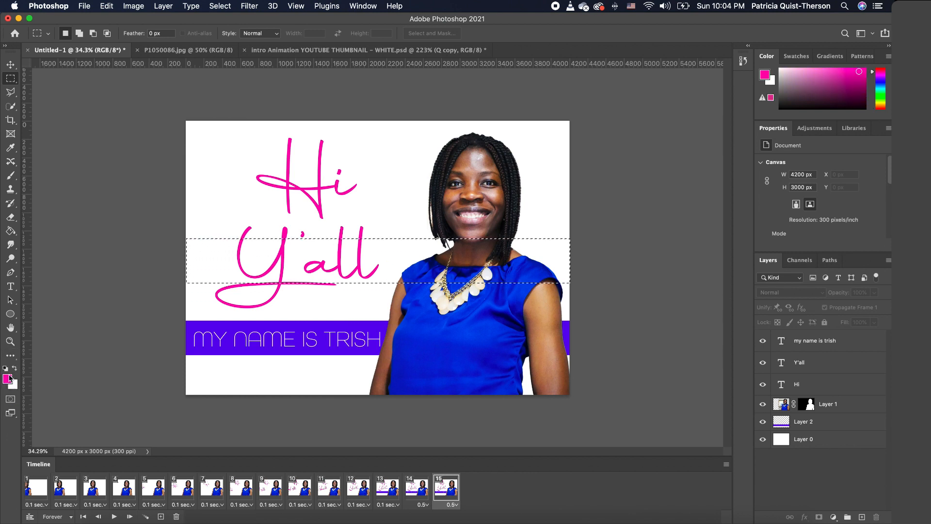
left_click(11, 231)
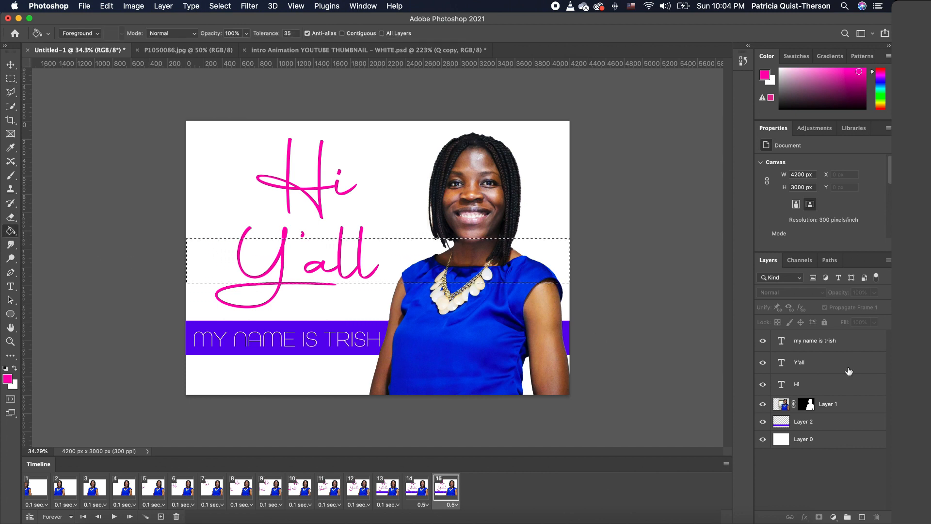
left_click(835, 340)
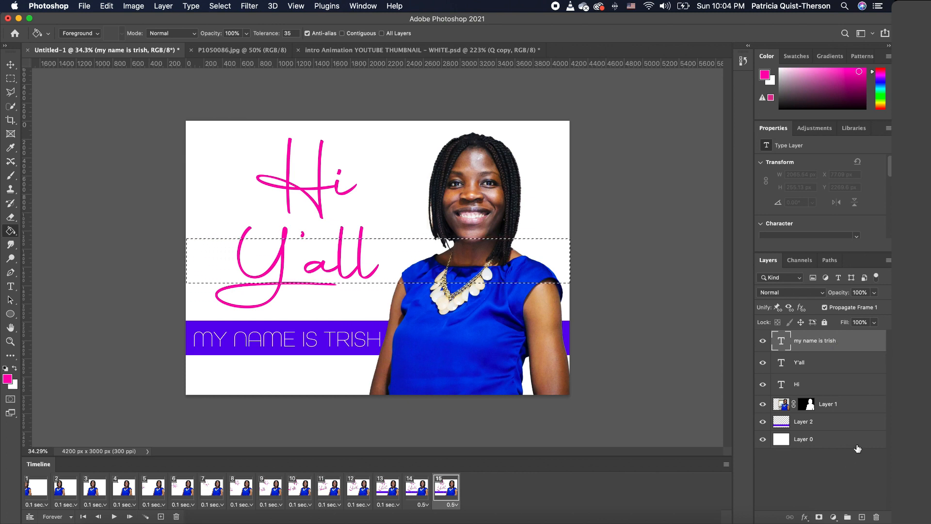
left_click(863, 517)
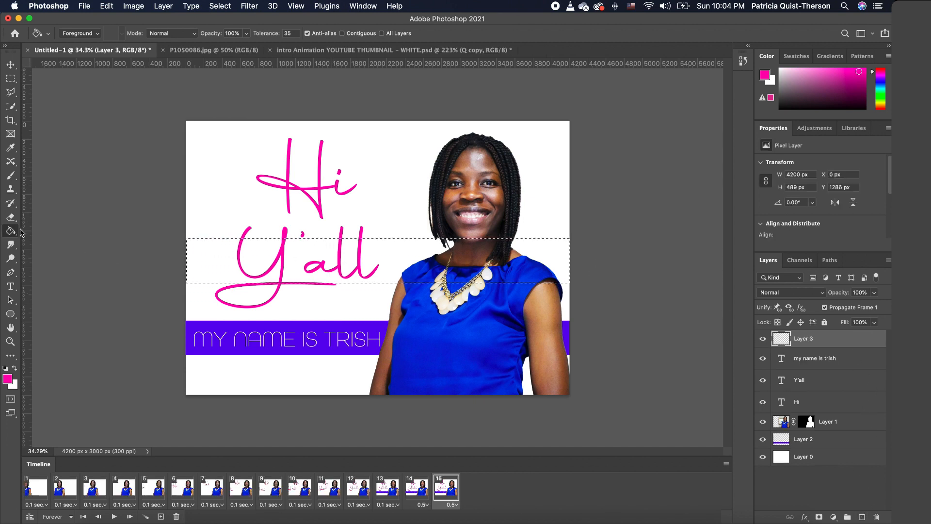
left_click(413, 261)
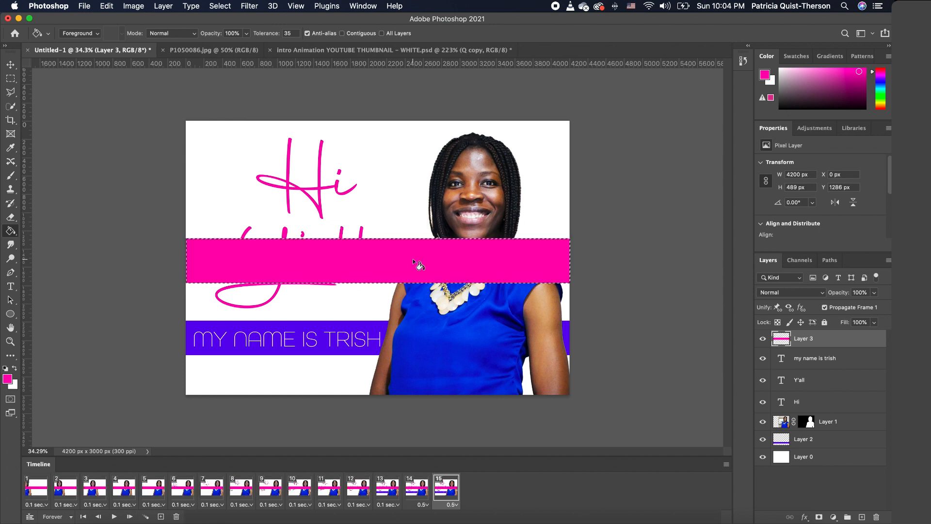
key("super+d")
Set the pink band layer's opacity to 50%.
left_click(870, 294)
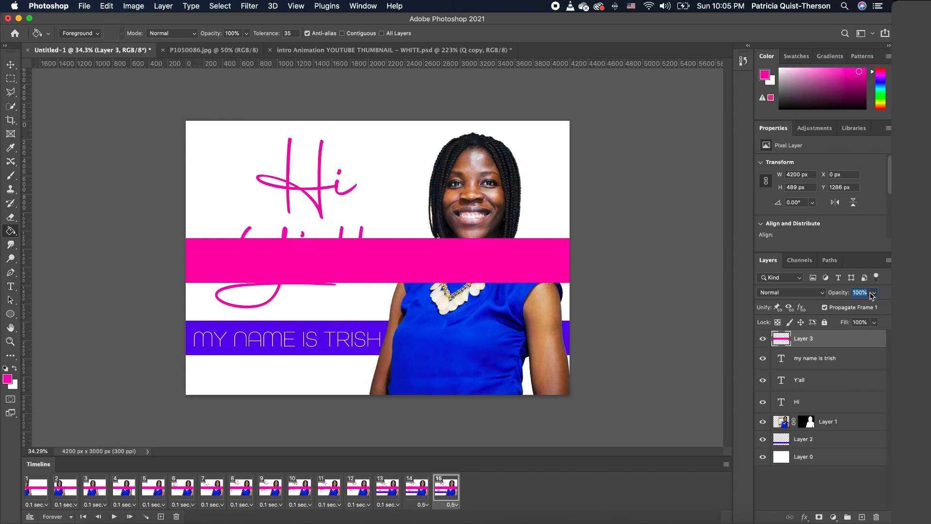
type("50")
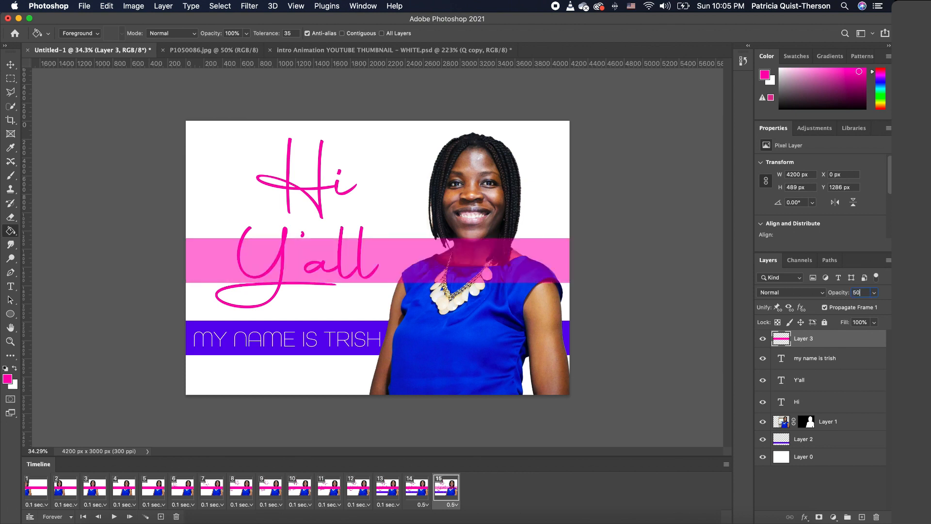
key("Return")
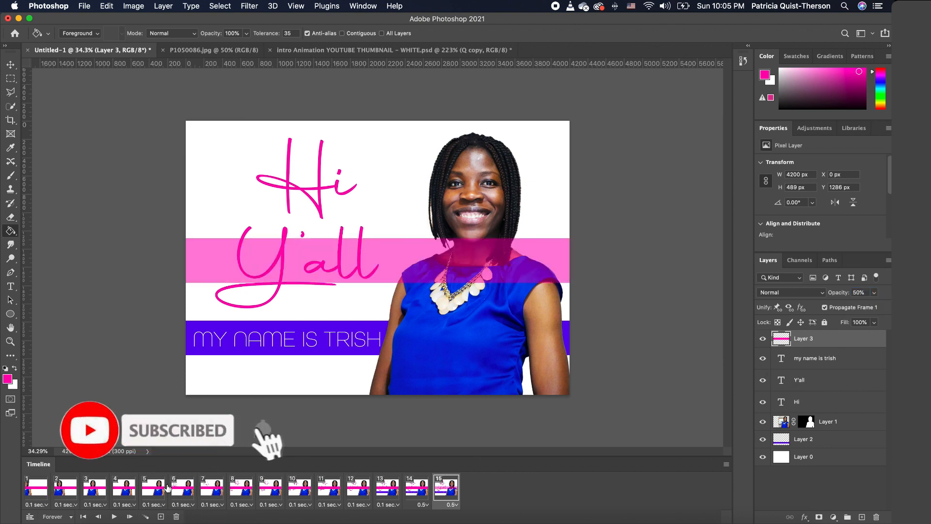
Hide the pink band layer in frame 1 and show it in frame 15.
left_click(47, 491)
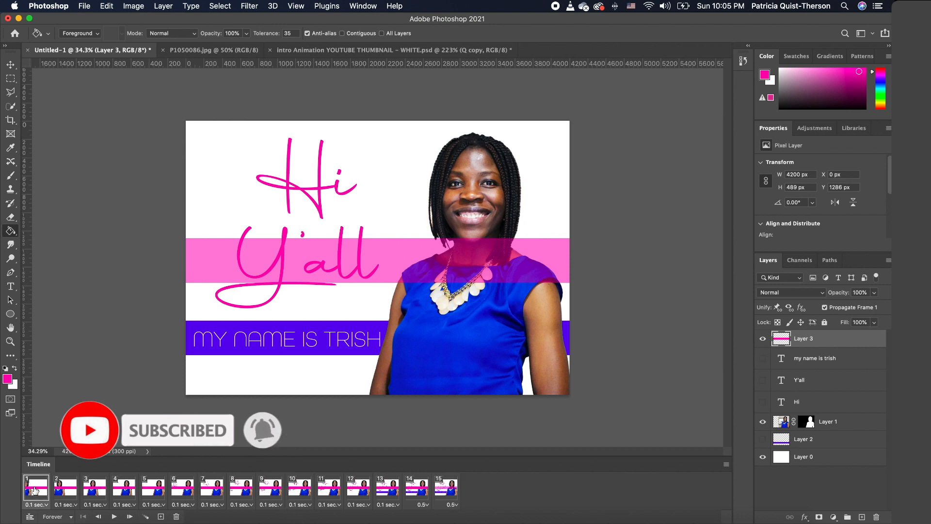
left_click(763, 338)
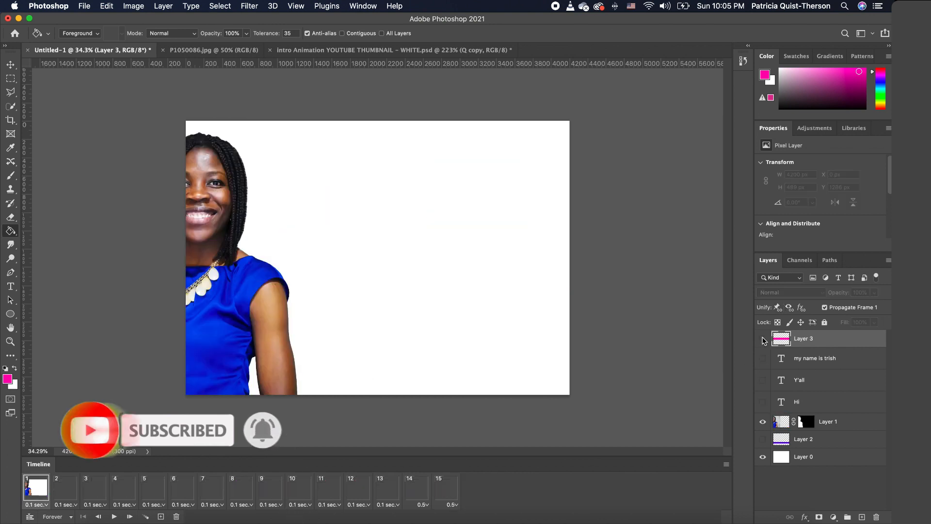
left_click(450, 487)
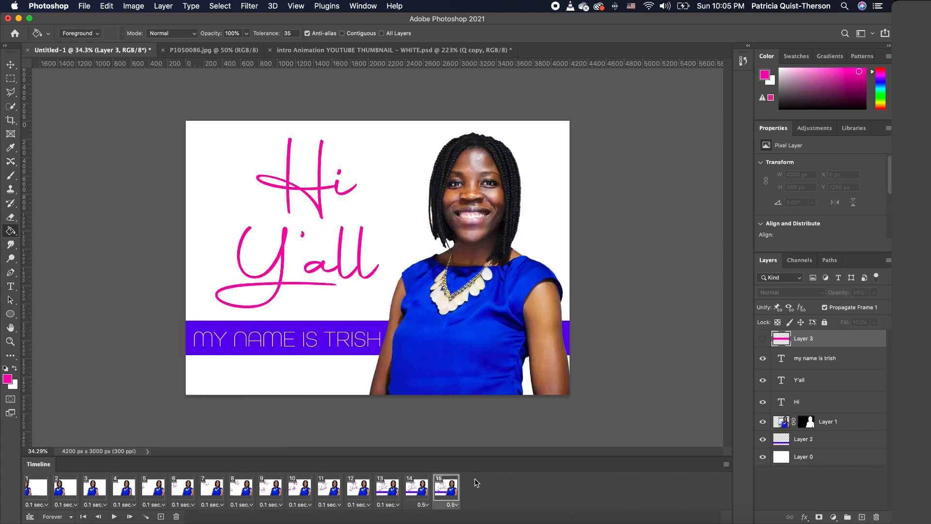
left_click(763, 339)
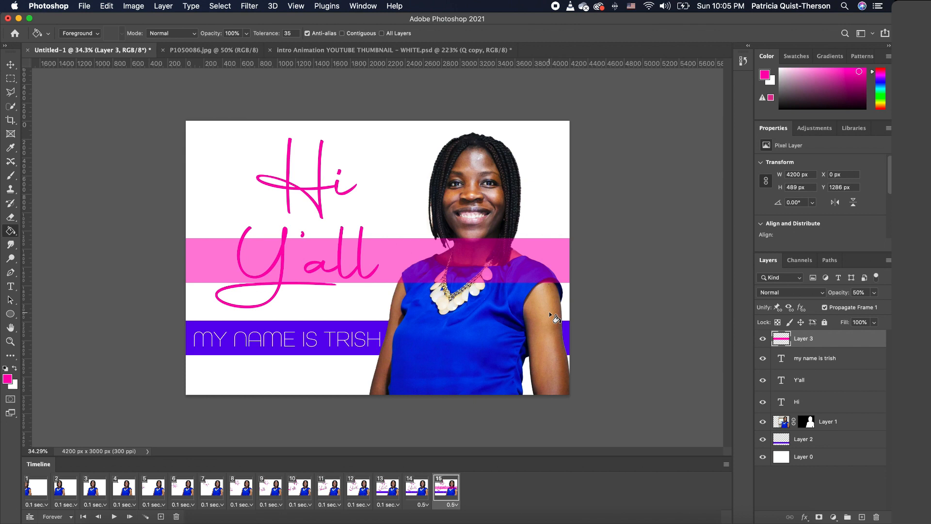
Duplicate the pink band layer three times.
left_click(11, 65)
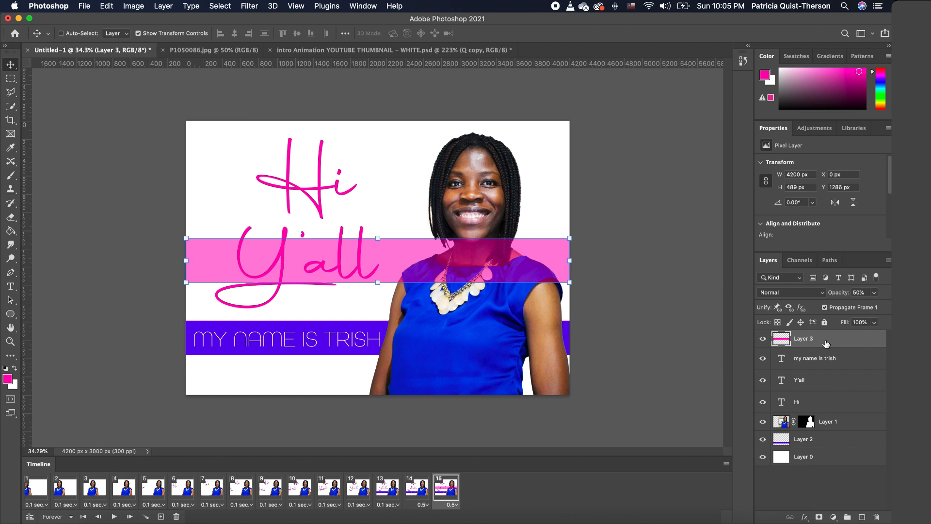
key("super+j")
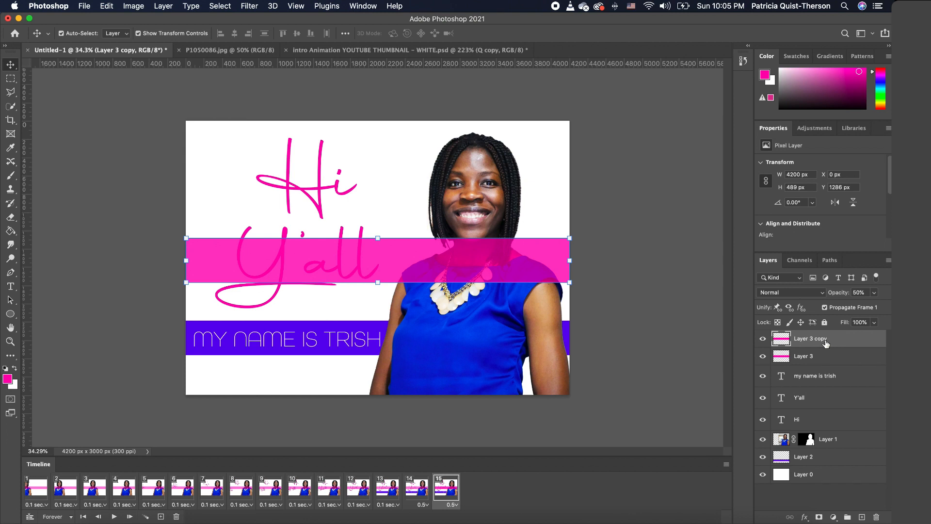
key("super+j")
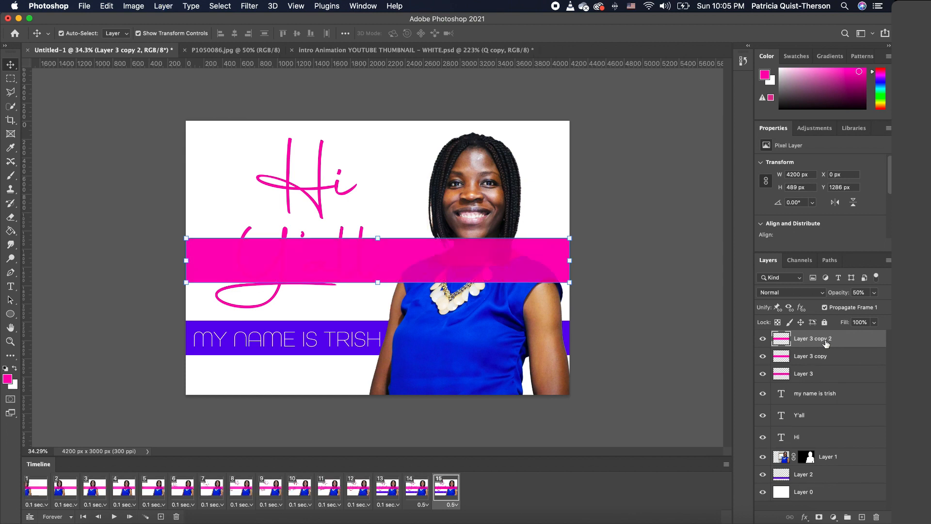
key("super+j")
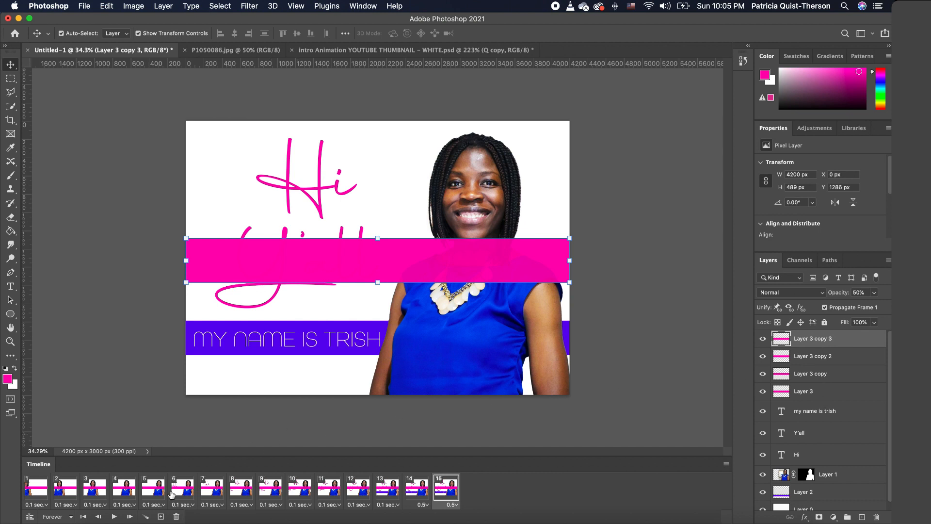
Hide the three copies of the pink band layer in frame 1.
left_click(41, 492)
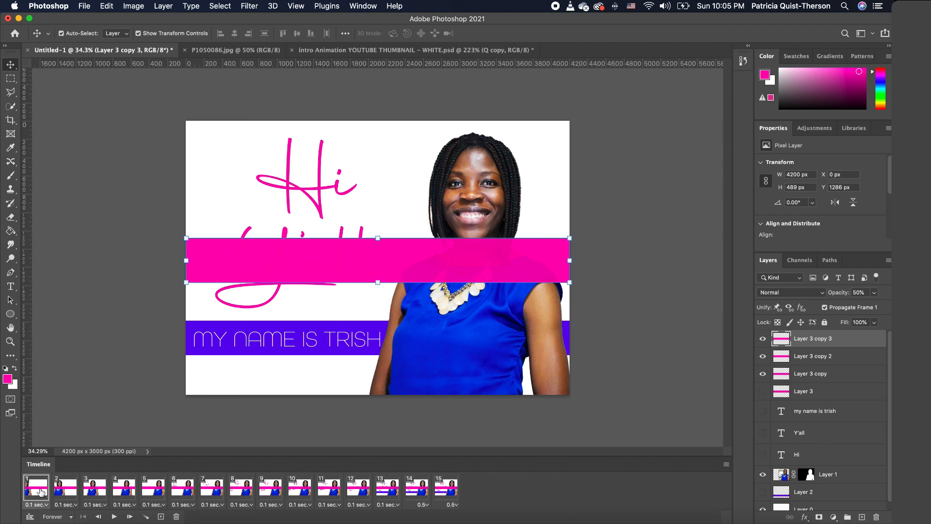
left_click(764, 338)
left_click(763, 356)
left_click(763, 373)
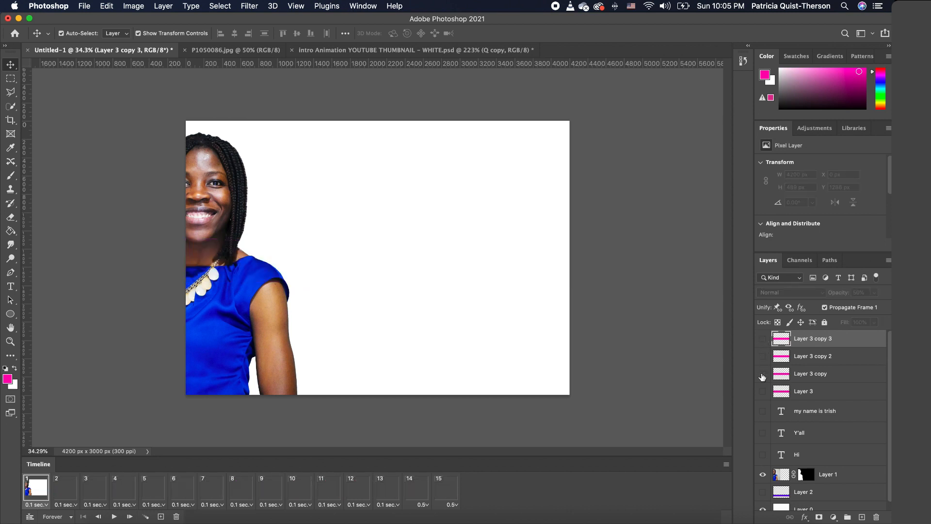
Add frame 16 as a copy of frame 15 and show Layer 3 copy in it instead of Layer 3.
left_click(445, 489)
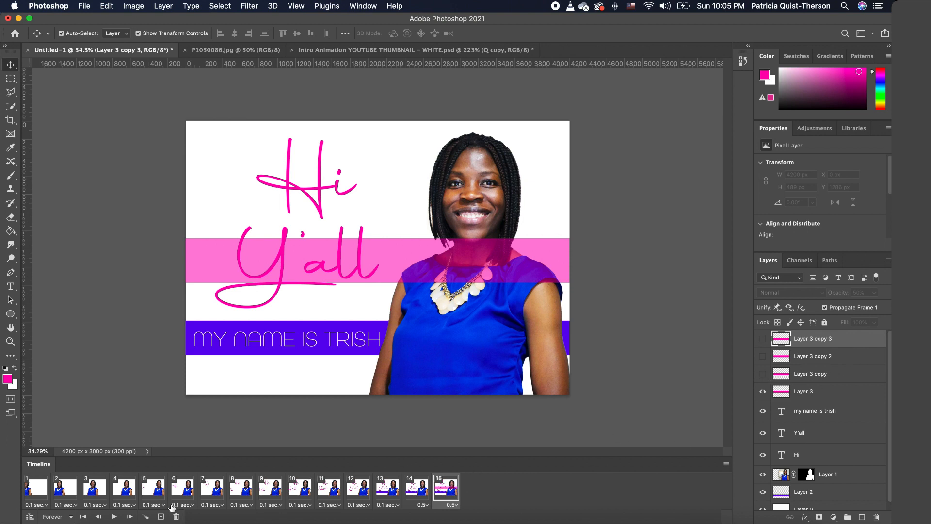
left_click(161, 516)
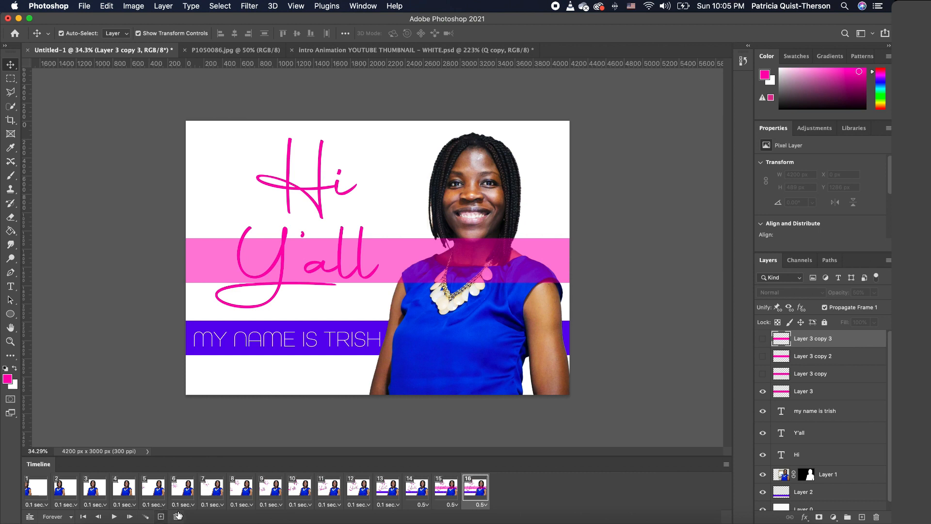
left_click(764, 373)
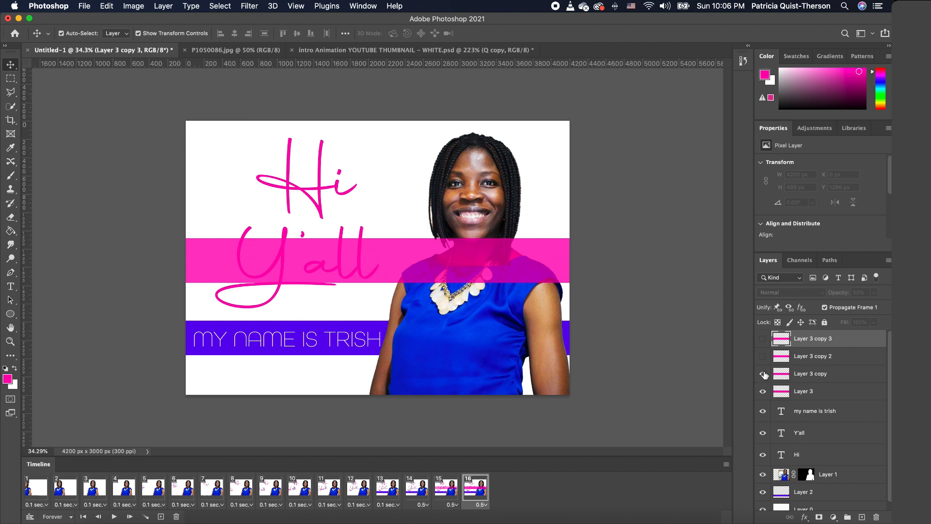
left_click(763, 392)
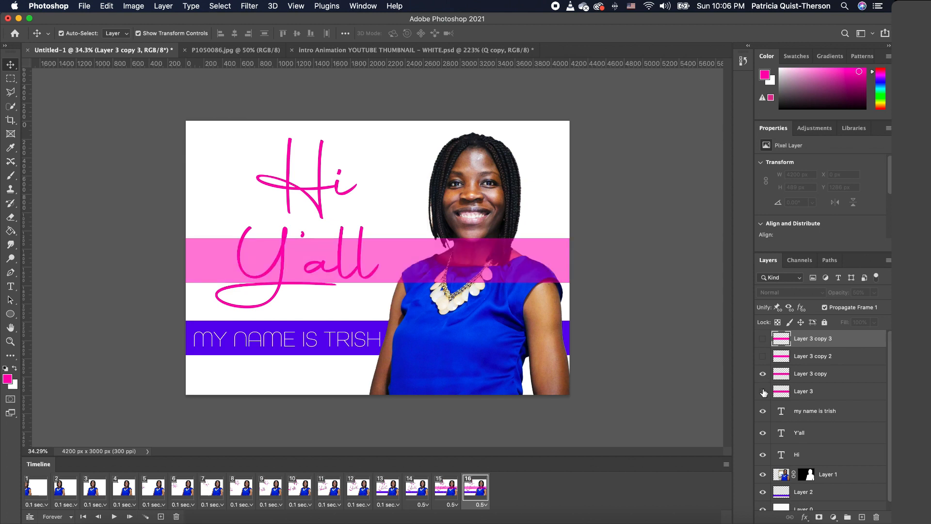
Stretch the pink band of Layer 3 copy upward and downward to about 242% height, and clear the layer selection.
left_click(388, 261)
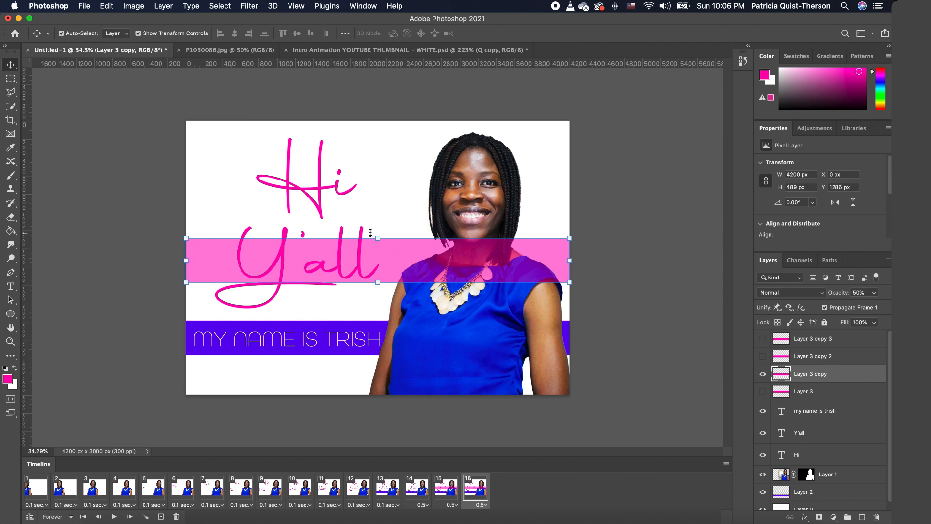
left_click_drag(375, 234, 378, 205)
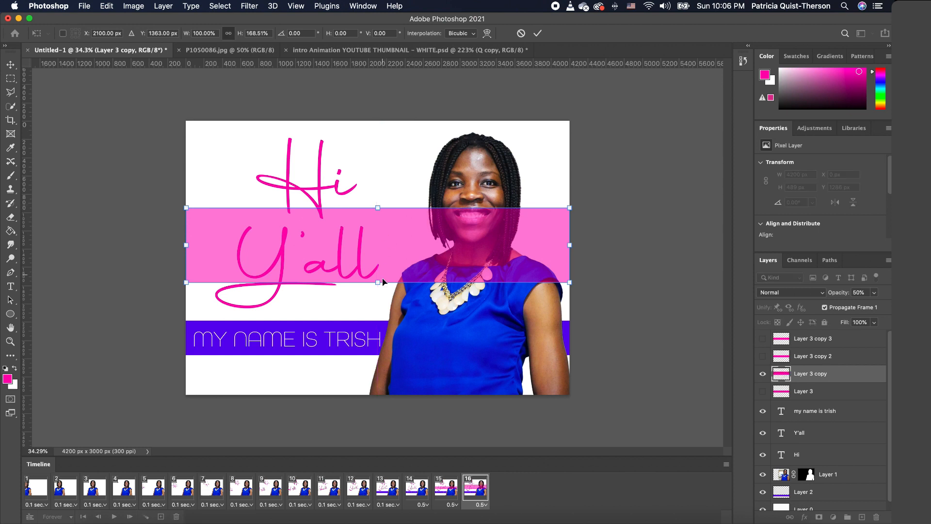
left_click_drag(380, 284, 380, 313)
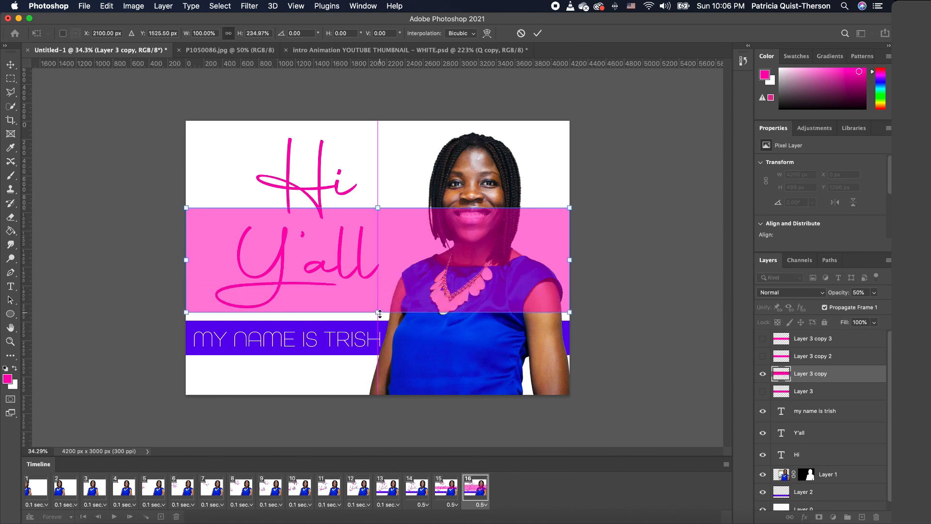
left_click_drag(377, 206, 378, 203)
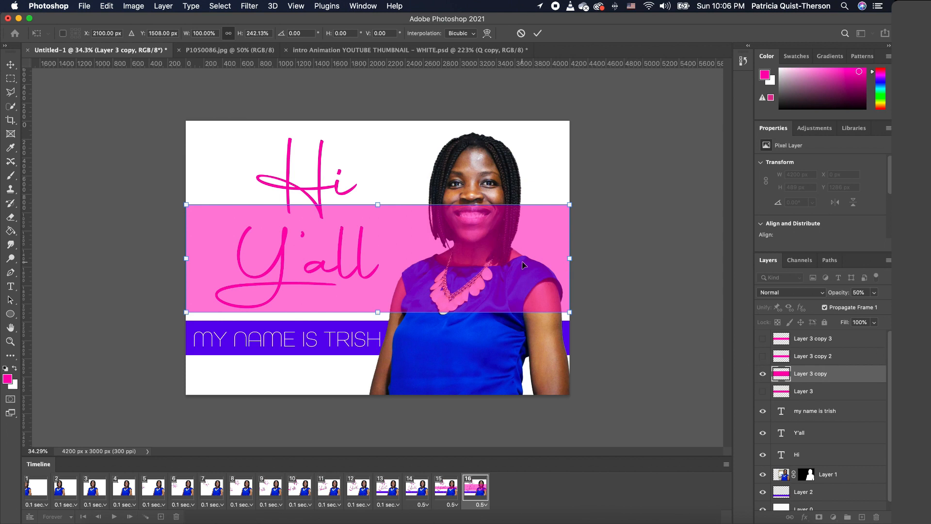
left_click(645, 268)
left_click(645, 268)
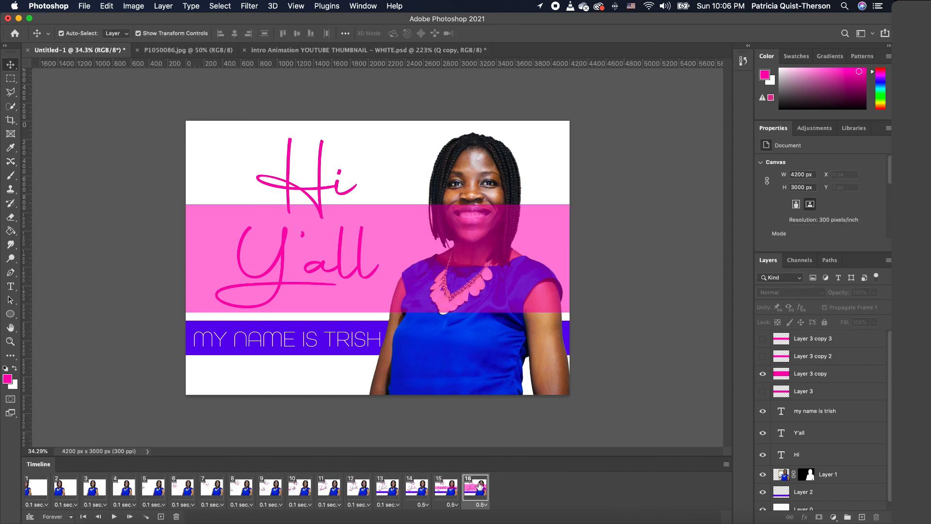
Add frame 17 as a copy of frame 16 and show Layer 3 copy 2 in it instead of Layer 3 copy.
left_click(160, 516)
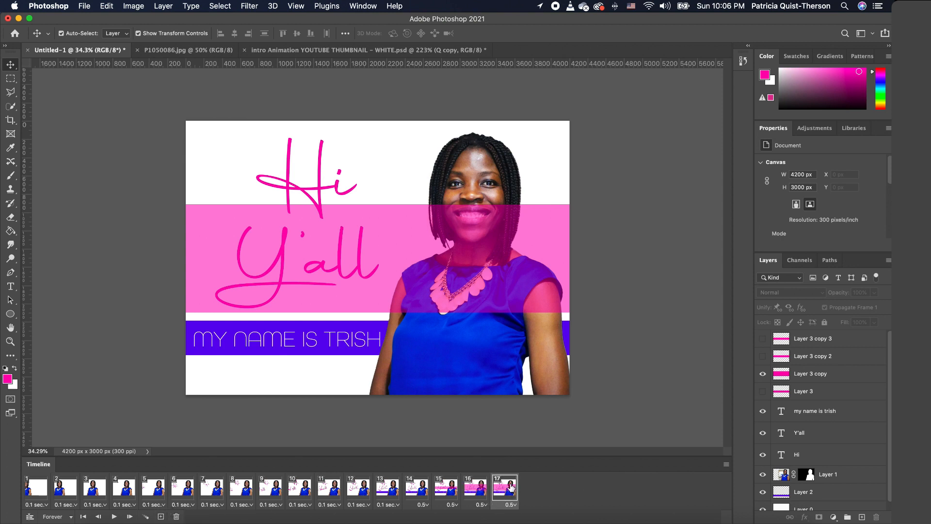
left_click(764, 375)
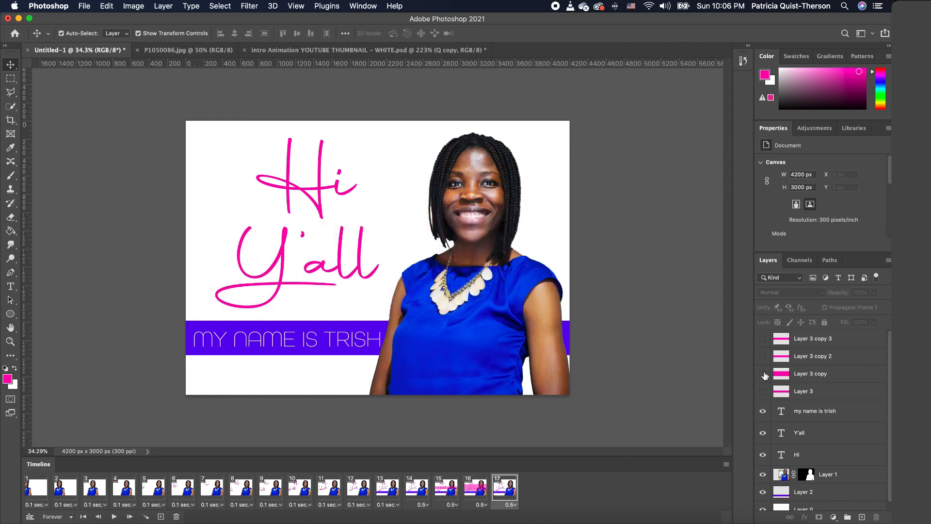
left_click(763, 356)
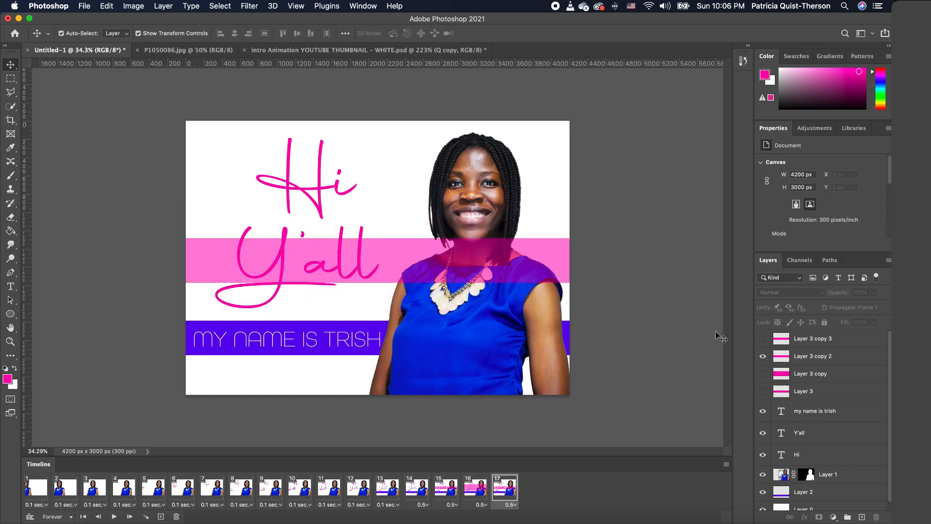
Stretch the pink band of Layer 3 copy 2 upward and downward to about 422% height, and clear the layer selection.
left_click(374, 255)
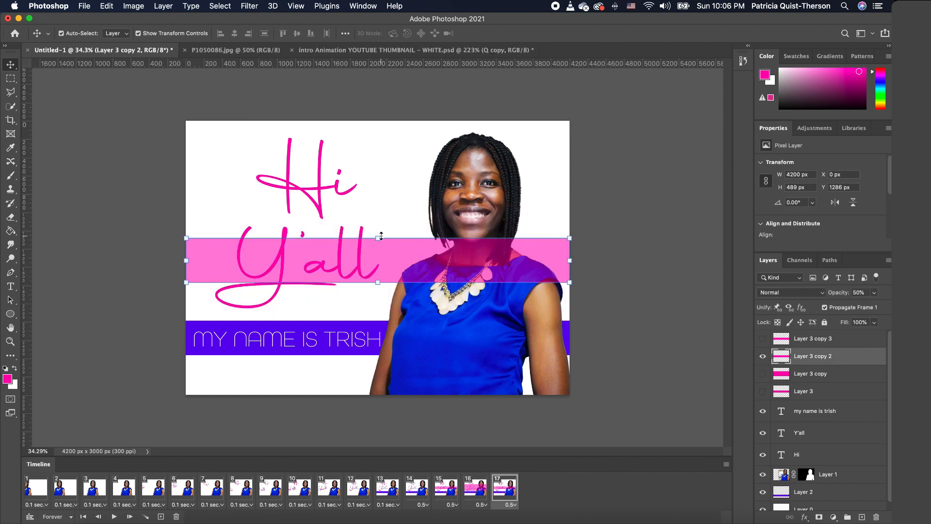
left_click_drag(379, 236, 383, 167)
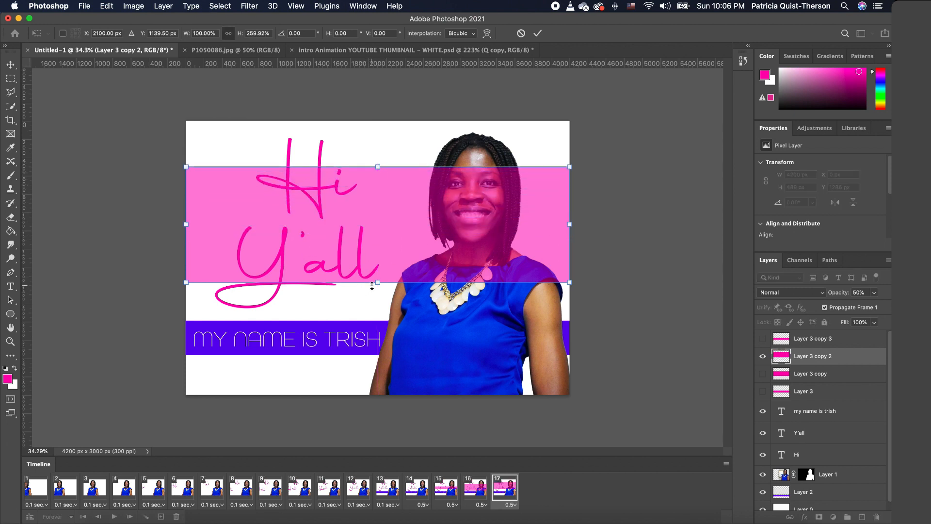
left_click_drag(372, 286, 375, 358)
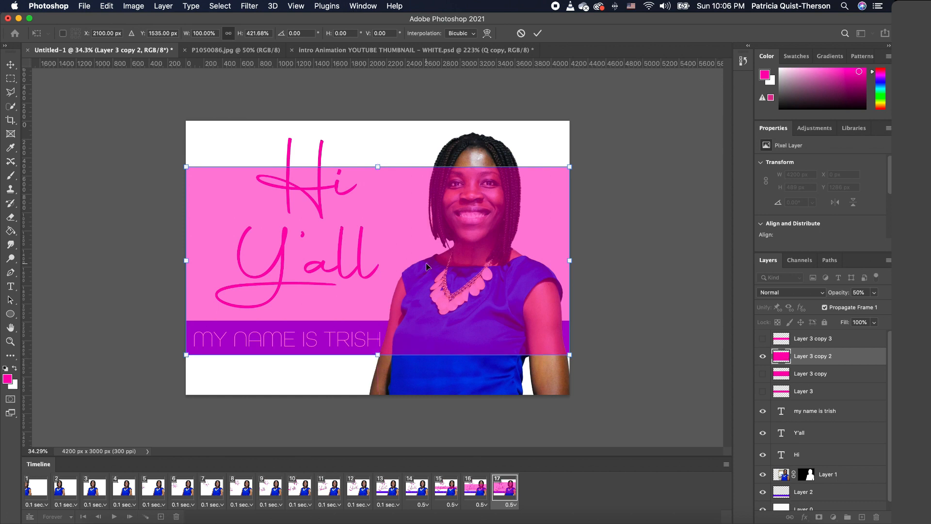
key("Return")
left_click(630, 283)
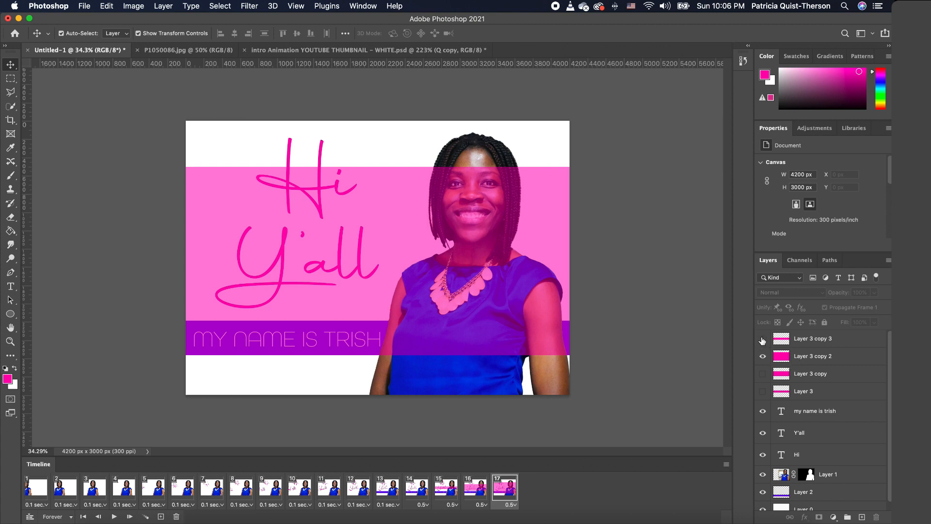
Add frame 18 as a copy of frame 17 and show Layer 3 copy 3 in it instead of Layer 3 copy 2.
left_click(161, 517)
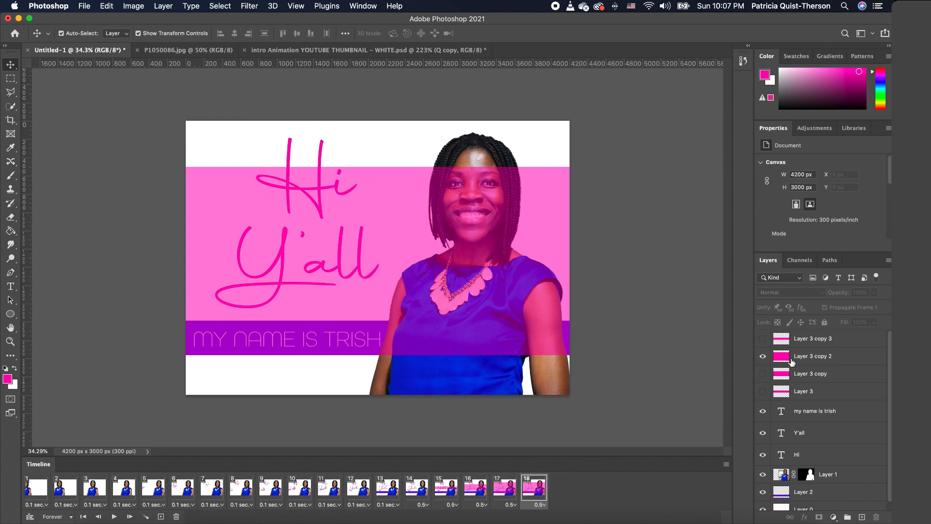
left_click(764, 357)
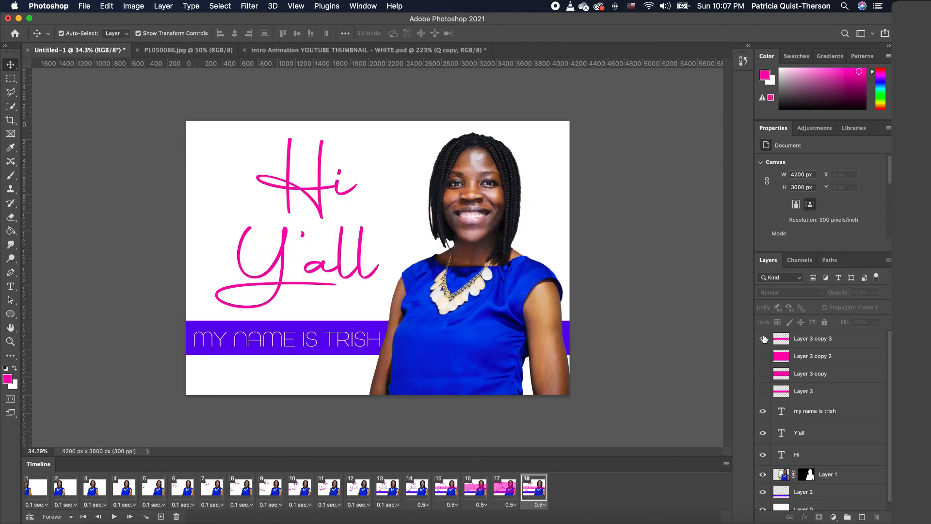
left_click(763, 338)
Stretch the pink band of Layer 3 copy 3 past the canvas's upper and lower edges, to about 670% height.
left_click(396, 245)
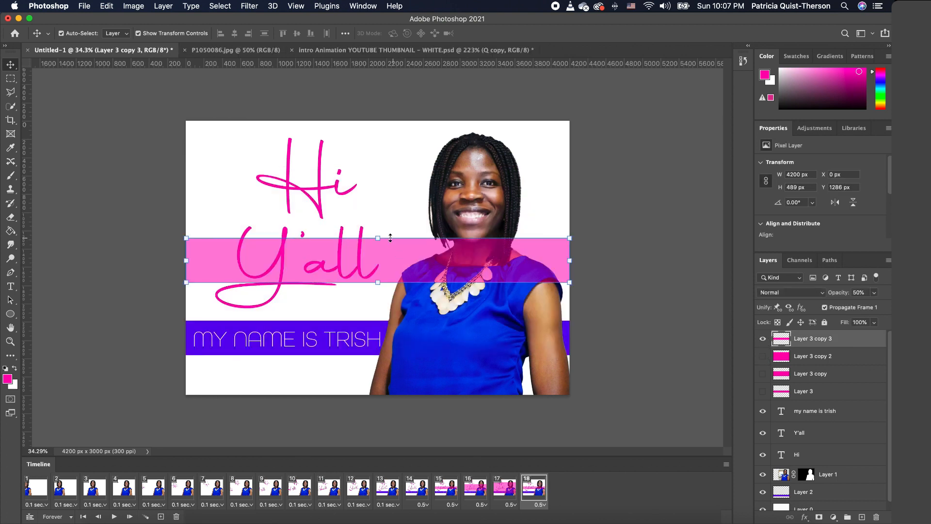
left_click_drag(377, 238, 379, 105)
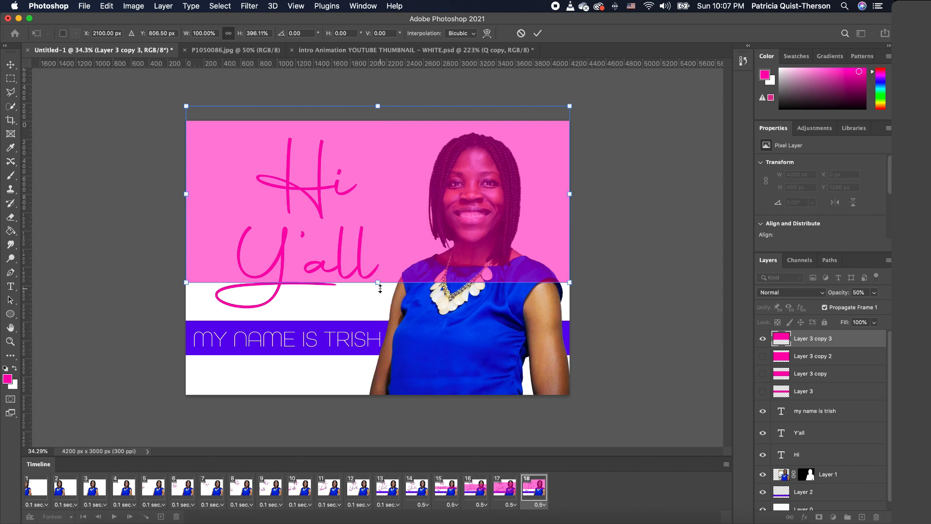
left_click_drag(379, 296, 378, 405)
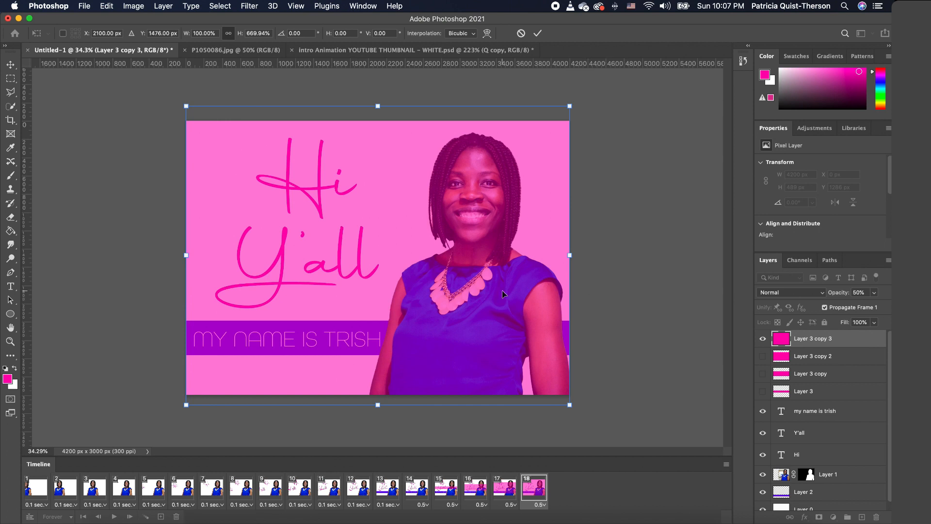
key("Return")
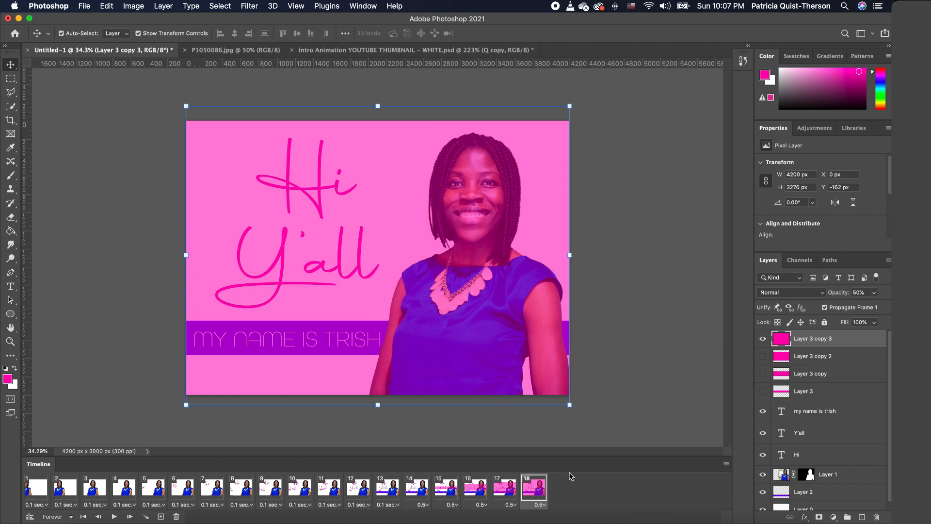
Add frame 19 as a copy of frame 18 and hide the name, Y'all and Hi text layers and the Layer 2 band.
left_click(161, 517)
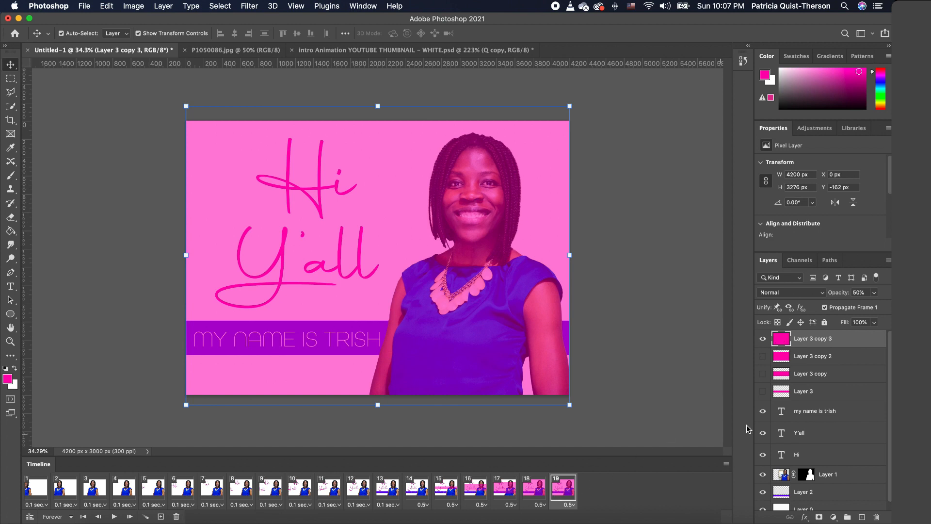
scroll(773, 421, "down", 1)
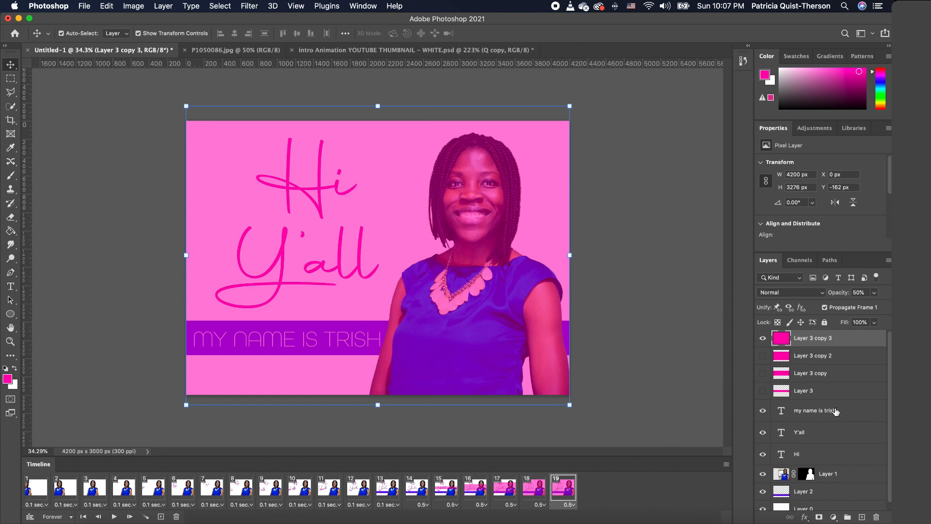
left_click(763, 410)
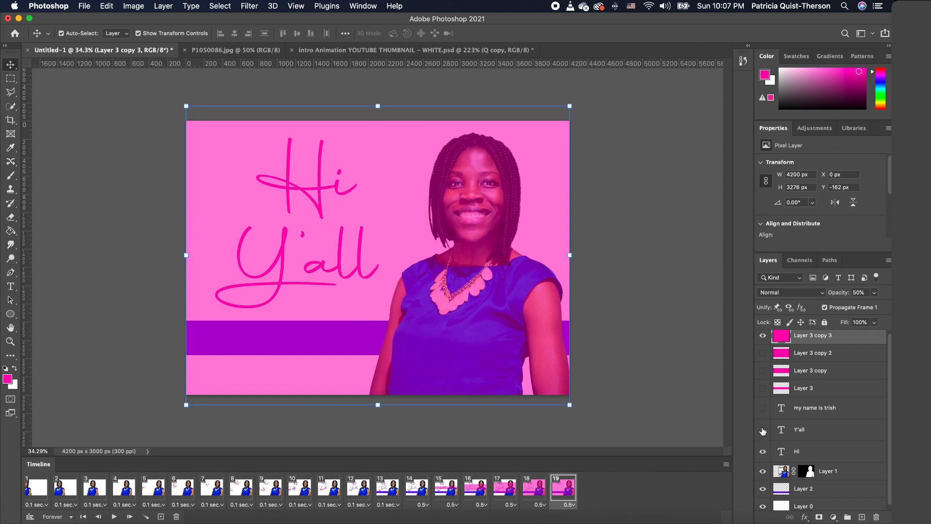
left_click(762, 429)
left_click(763, 451)
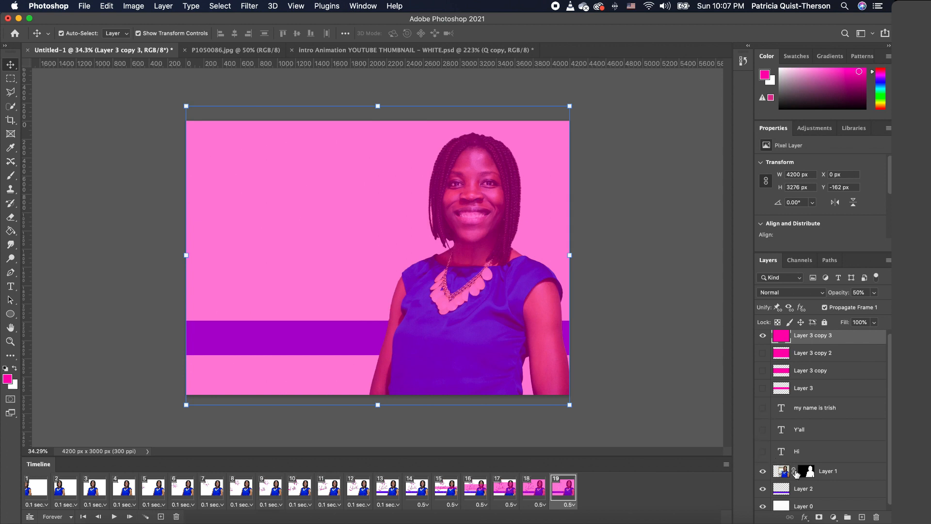
left_click(764, 490)
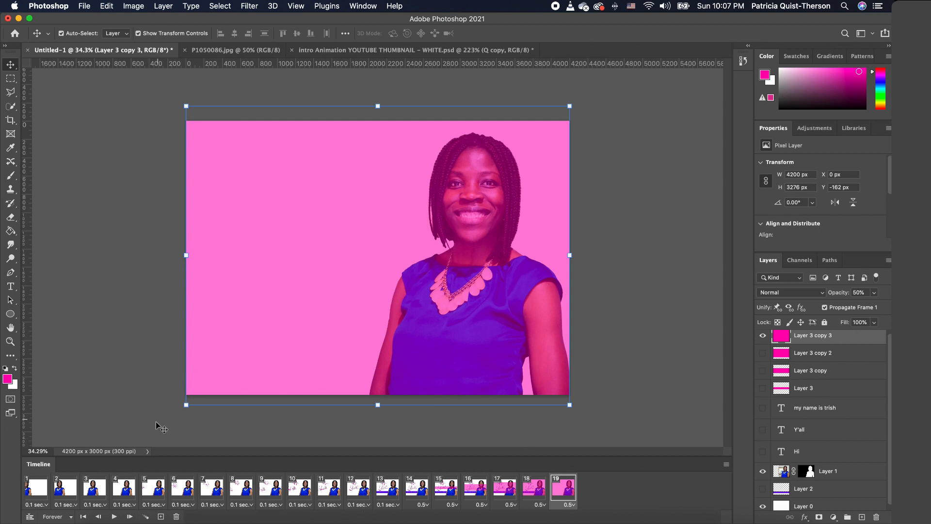
Swap the foreground colour to white and add the text "Welcome" in the Autography font beside the portrait.
left_click(15, 366)
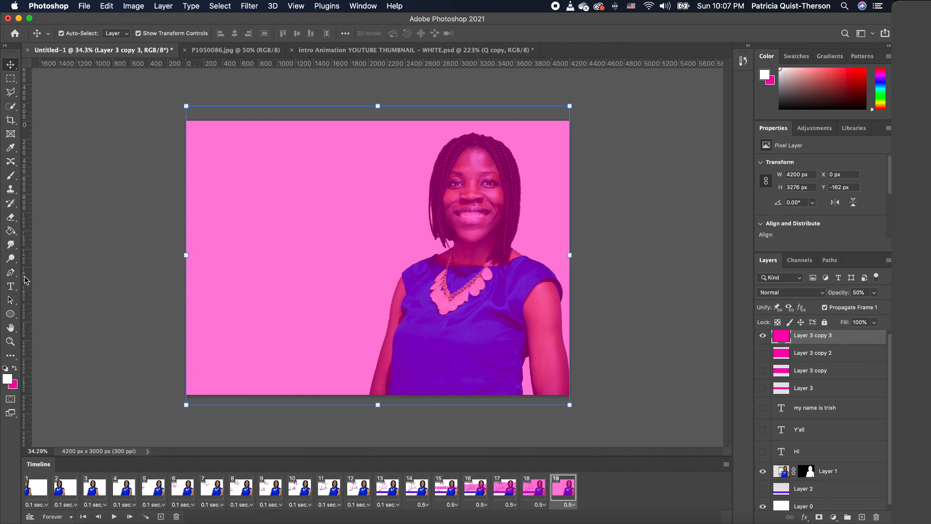
left_click_drag(11, 289, 39, 283)
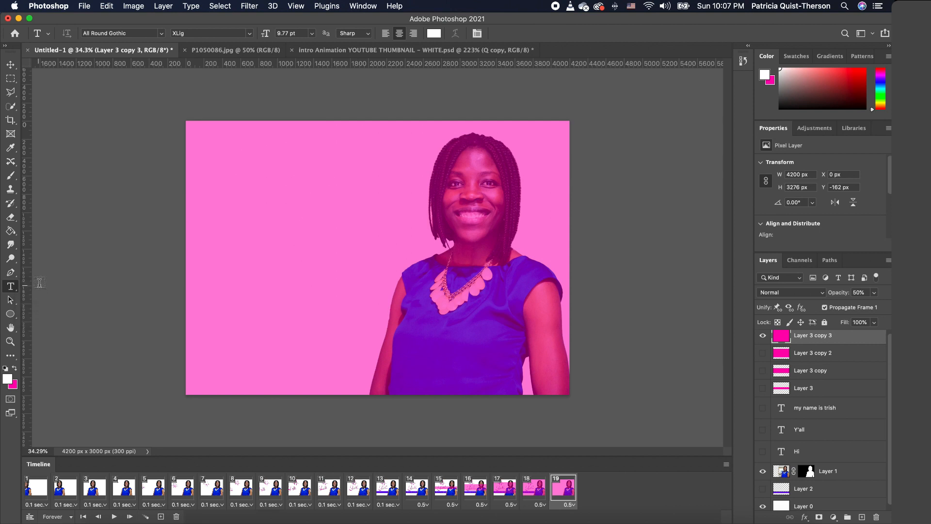
left_click(162, 33)
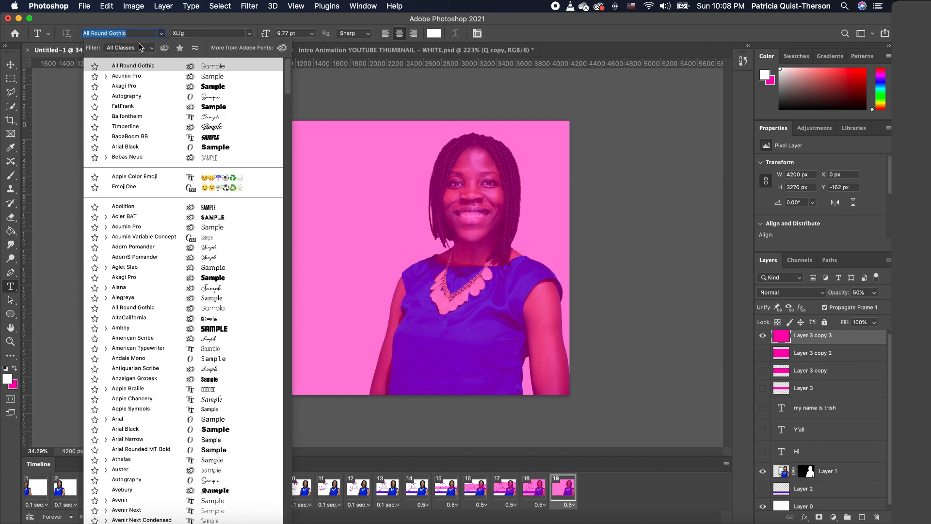
left_click(129, 96)
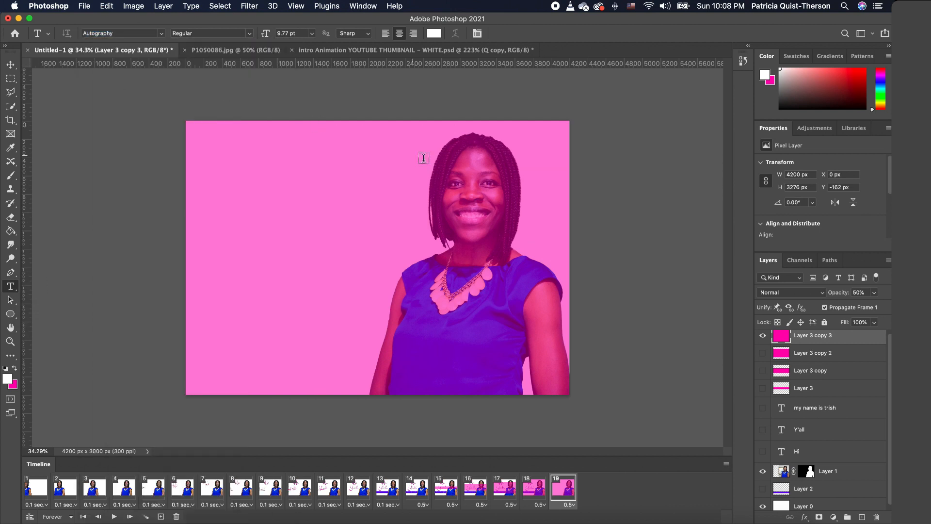
left_click(227, 234)
key("BackSpace")
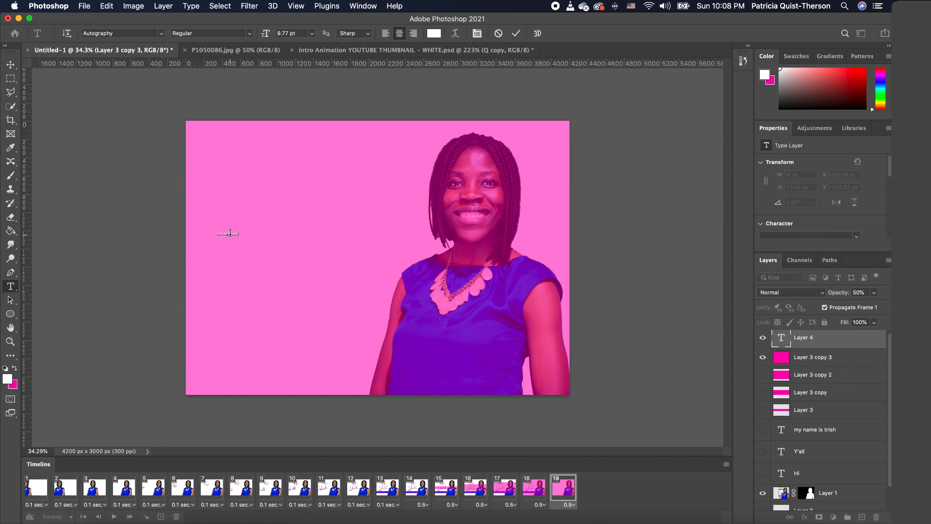
left_click(11, 64)
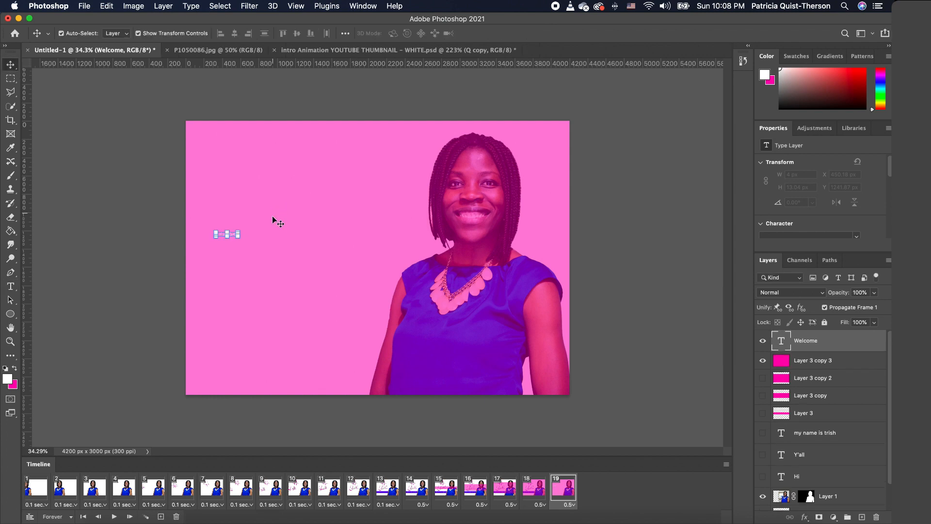
Scale the Welcome text up to about 1218% and place it at mid-height, starting near the canvas's left edge.
left_click_drag(238, 231, 487, 175)
left_click_drag(406, 210, 397, 256)
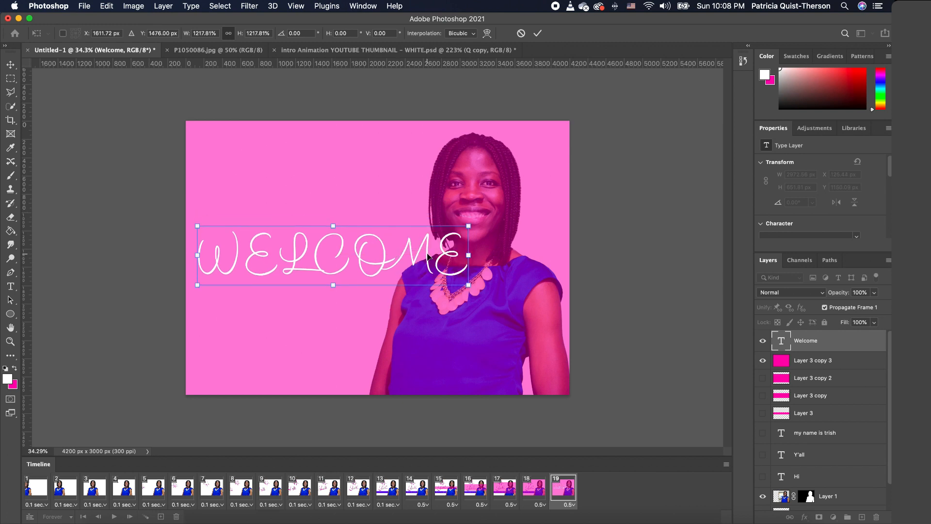
key("Return")
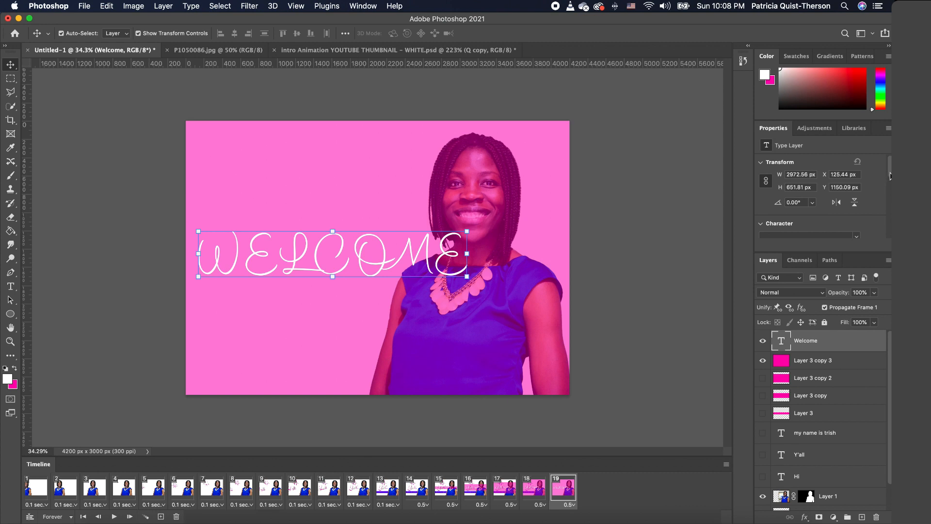
Turn off All Caps for the Welcome text, then enlarge it to about 167% and position it beside the portrait's face.
scroll(768, 219, "down", 10)
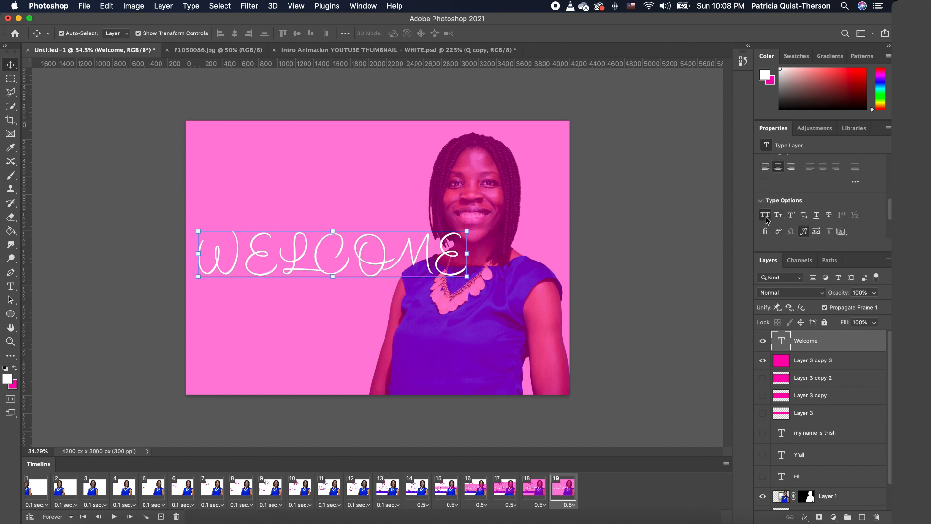
left_click(765, 216)
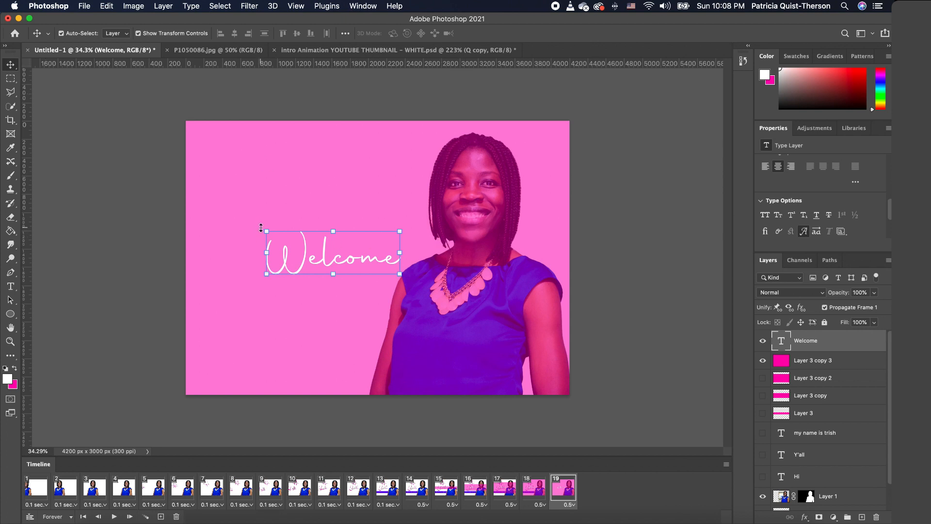
left_click_drag(261, 228, 203, 194)
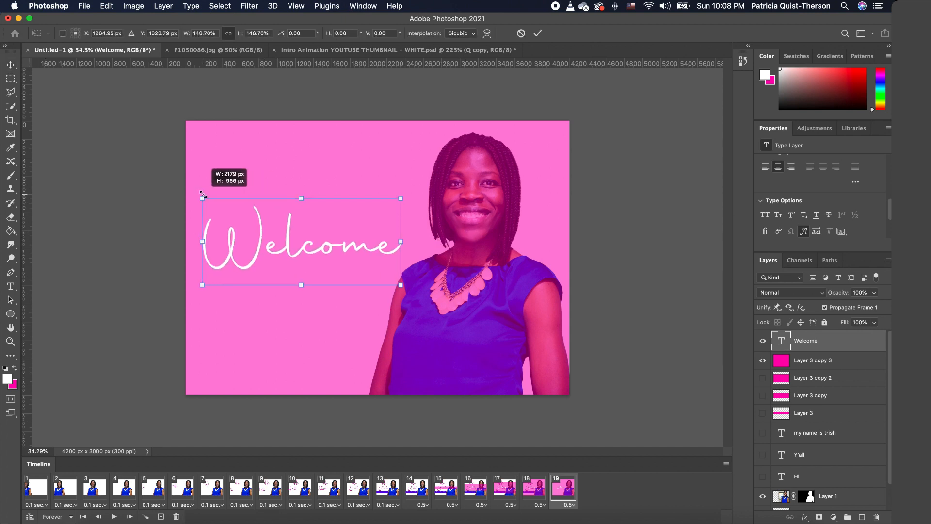
left_click_drag(203, 195, 196, 191)
left_click_drag(401, 285, 418, 297)
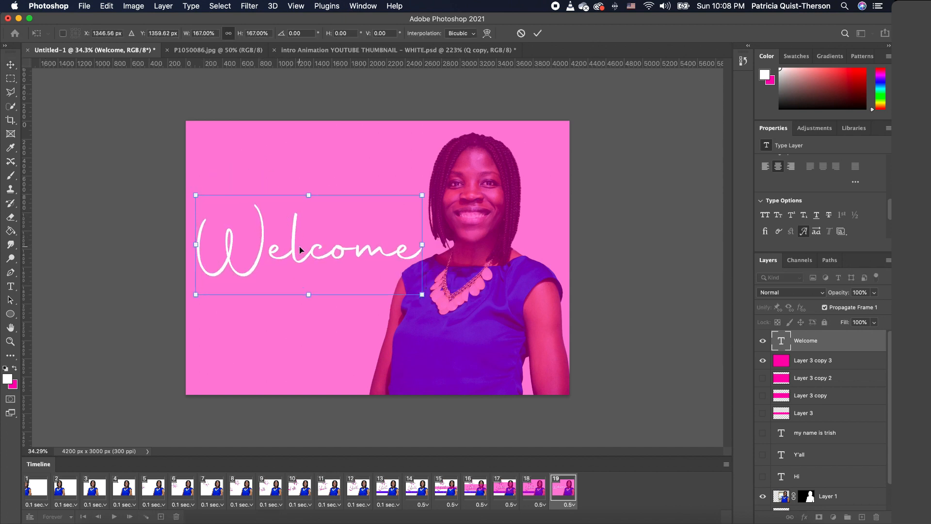
left_click_drag(300, 249, 302, 238)
key("Return")
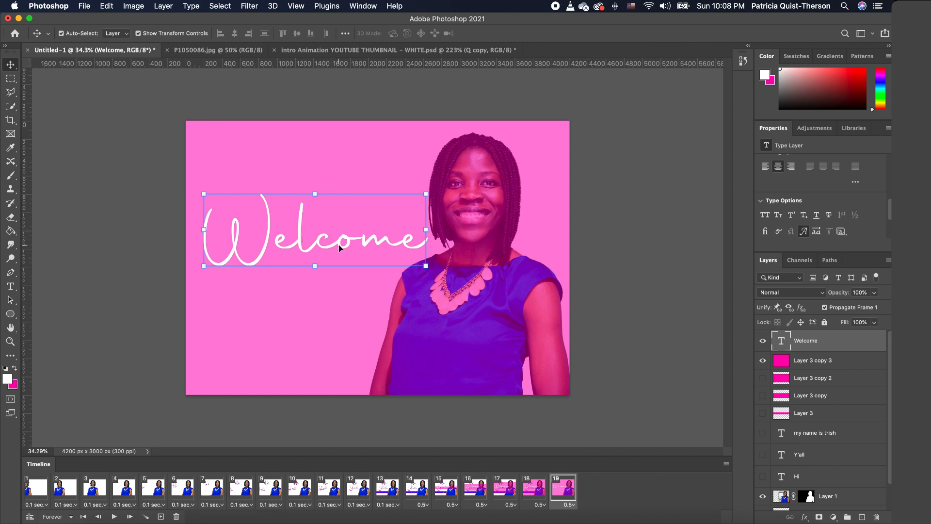
Slide the Welcome text mostly past the canvas's left edge in frame 19, and hide it in frame 1.
left_click_drag(340, 248, 147, 251)
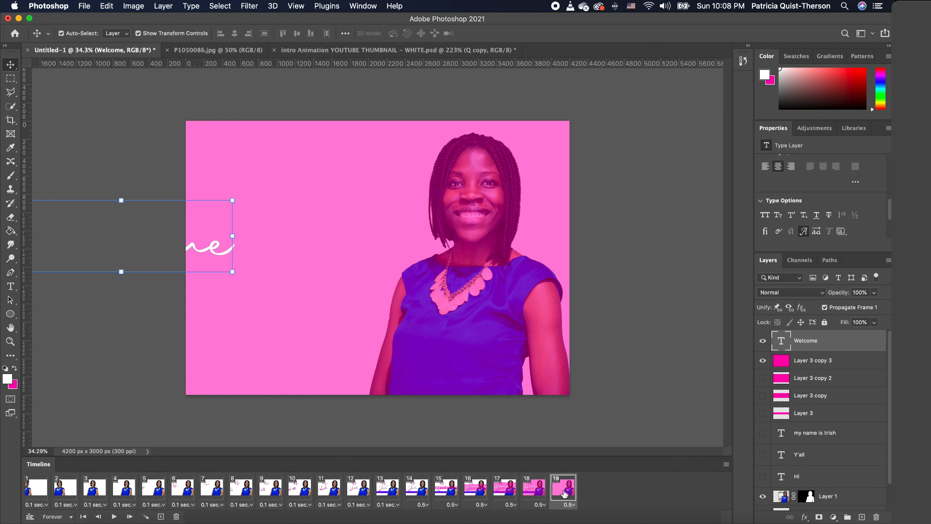
left_click(35, 488)
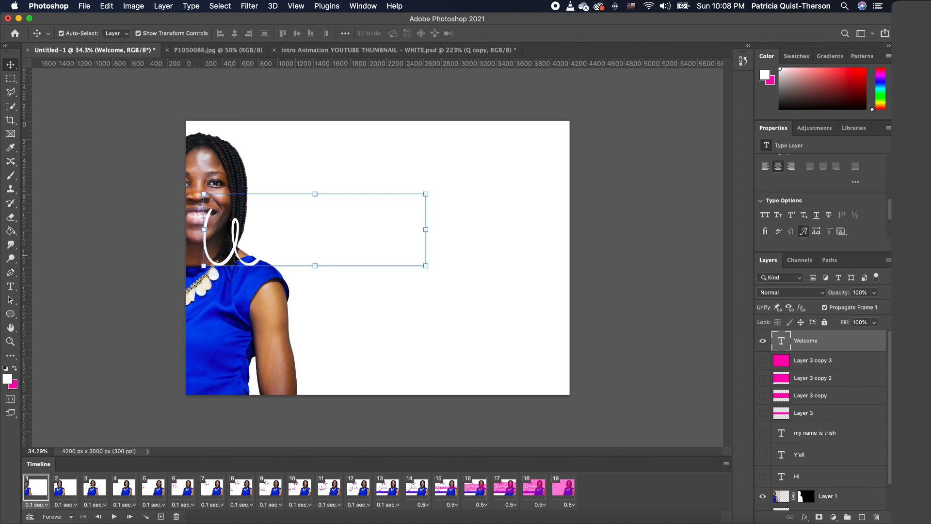
left_click(763, 340)
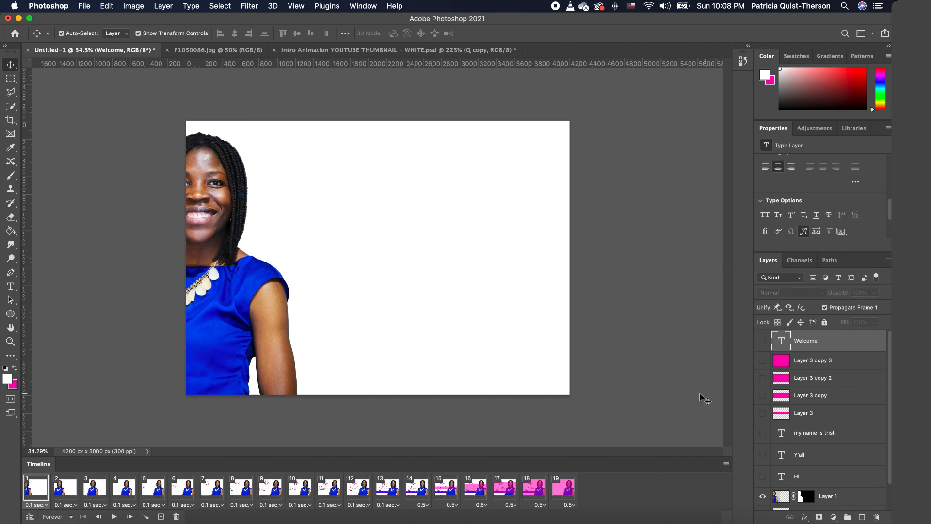
Show the Welcome text in frame 19 with only its "me" inside the canvas, and add frame 20 as a copy.
left_click(563, 491)
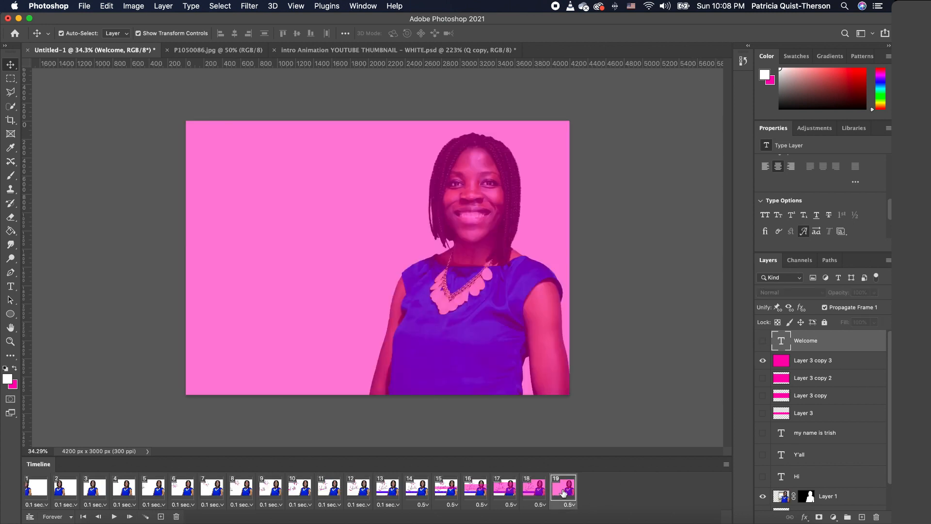
left_click(762, 340)
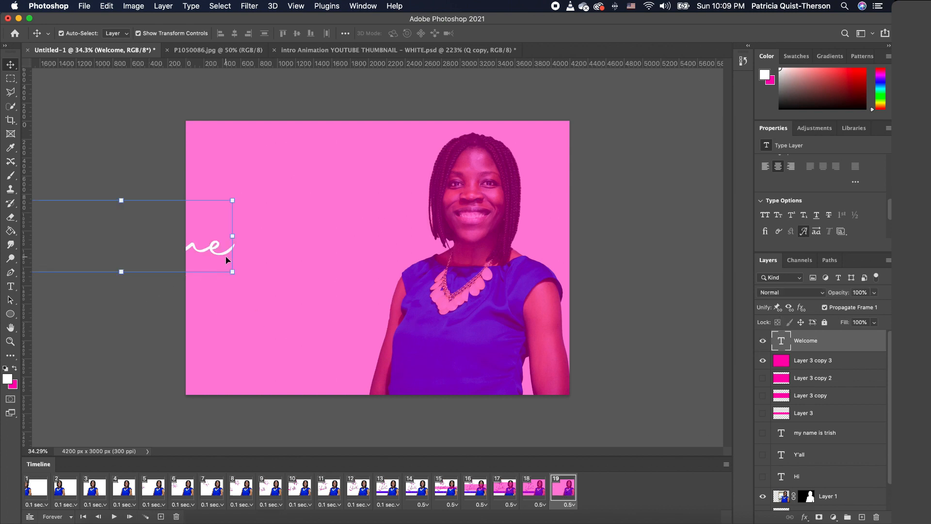
left_click_drag(209, 251, 229, 251)
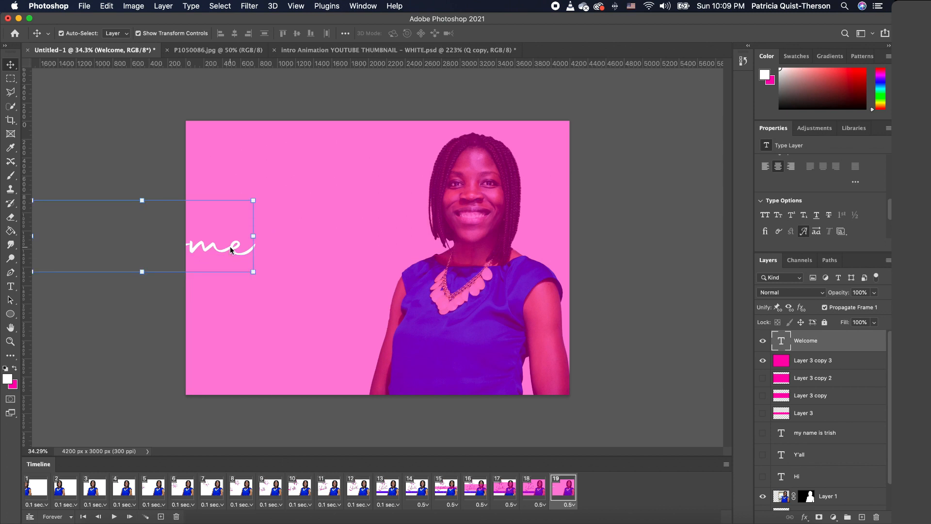
left_click(162, 517)
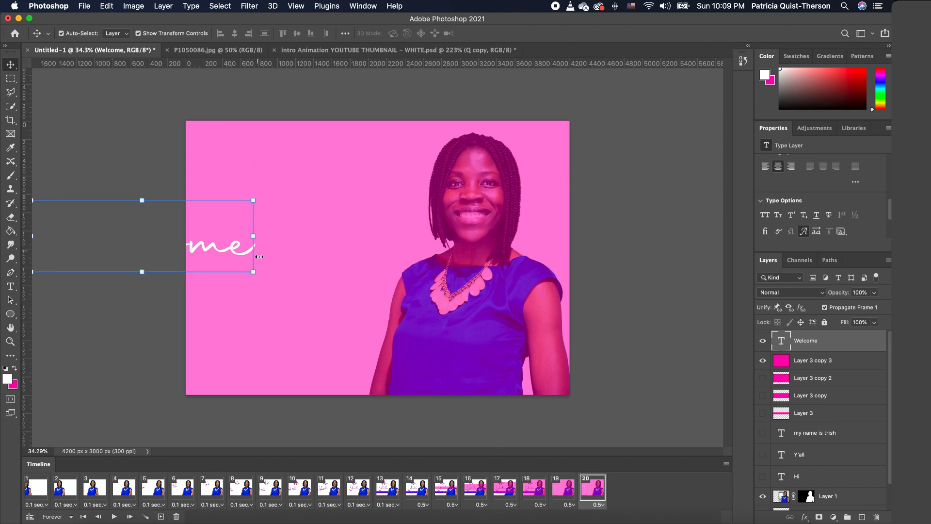
Slide the Welcome text toward the portrait in frame 20, adding frames 21 and 22 that move it farther until the whole word sits inside the canvas.
left_click_drag(234, 253, 314, 250)
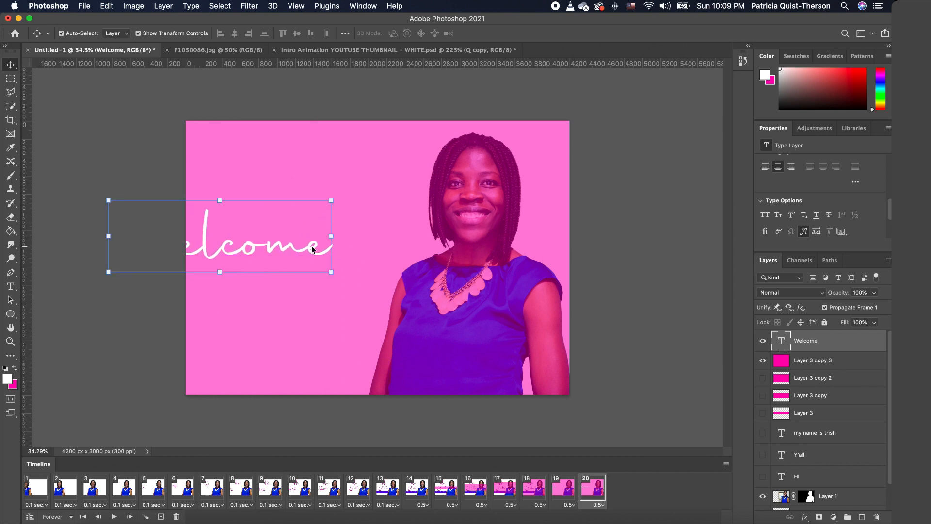
left_click(162, 517)
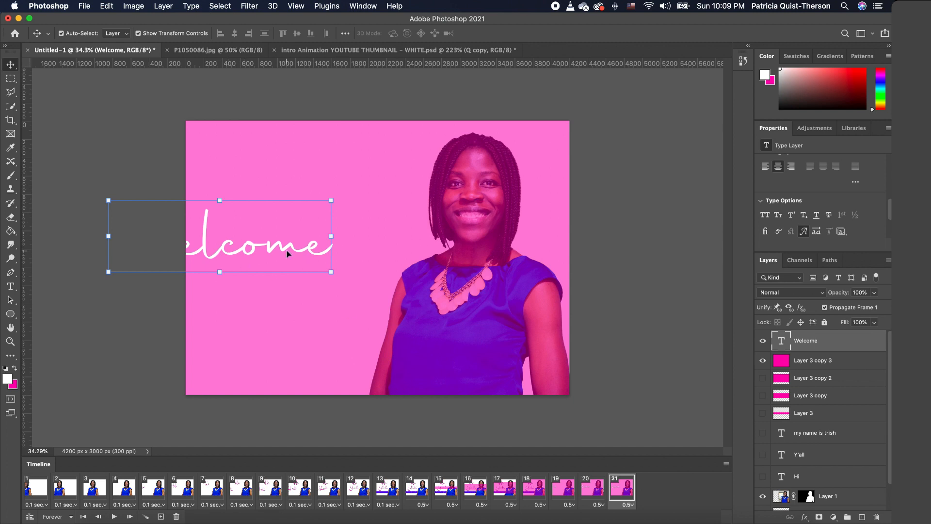
left_click_drag(287, 253, 360, 251)
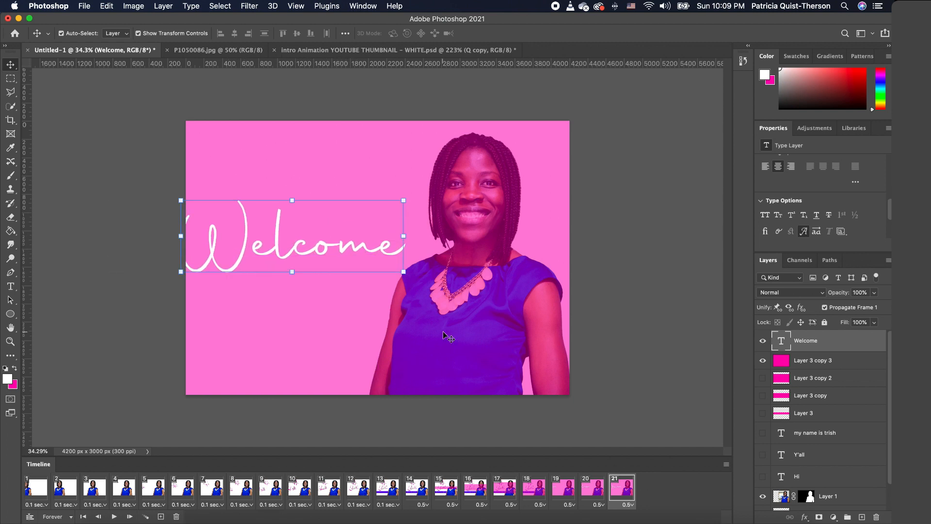
left_click(159, 517)
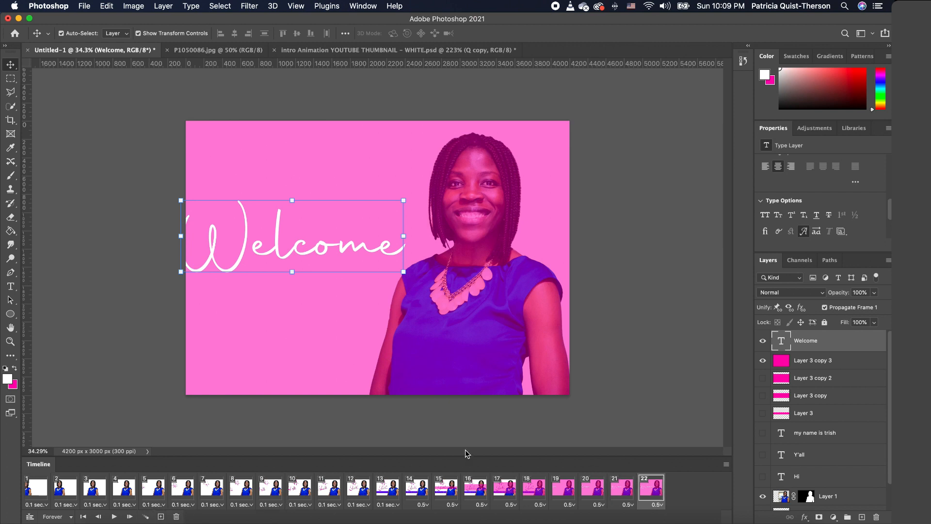
left_click_drag(316, 249, 338, 245)
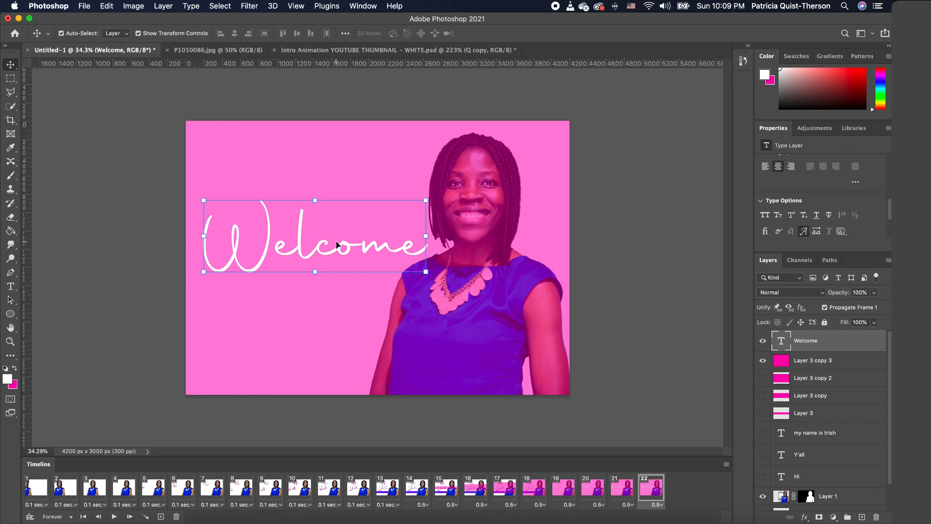
left_click(638, 307)
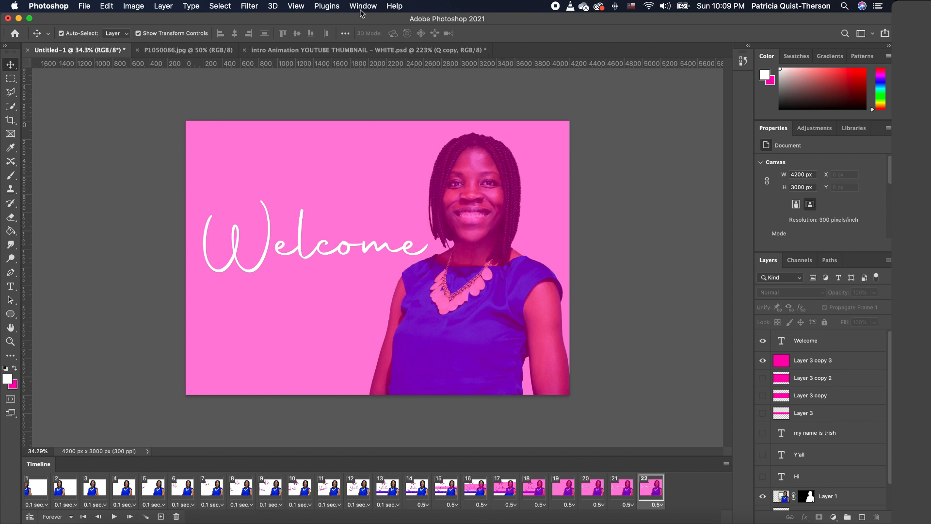
left_click(297, 8)
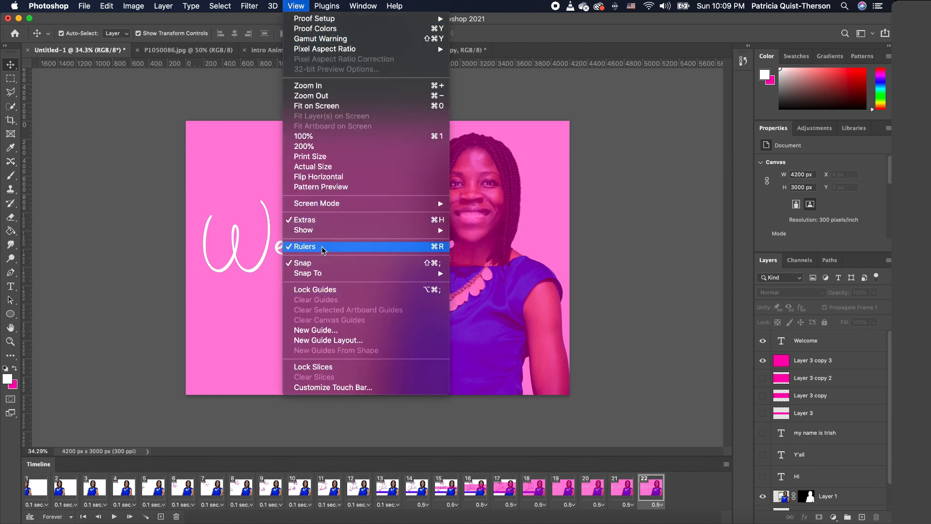
left_click(309, 268)
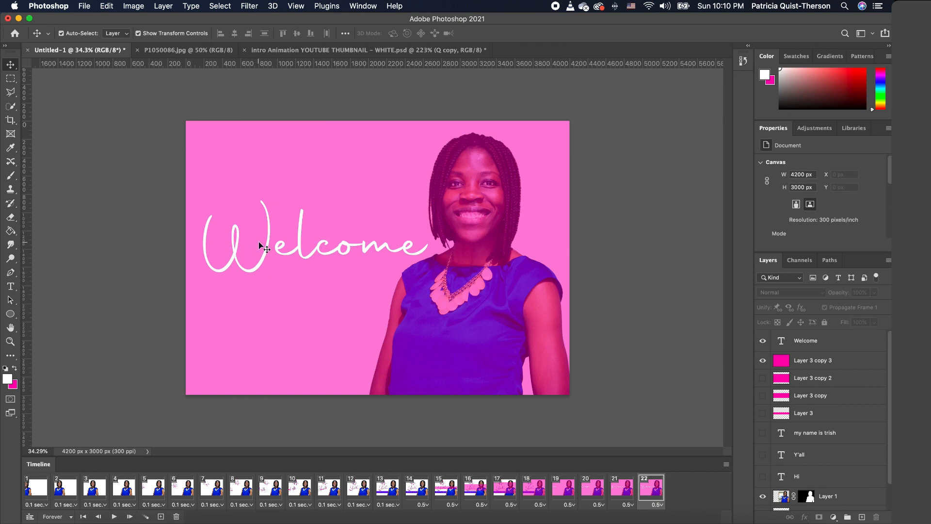
Play the animation to check its pacing, stop it, and display frame 14.
left_click(115, 517)
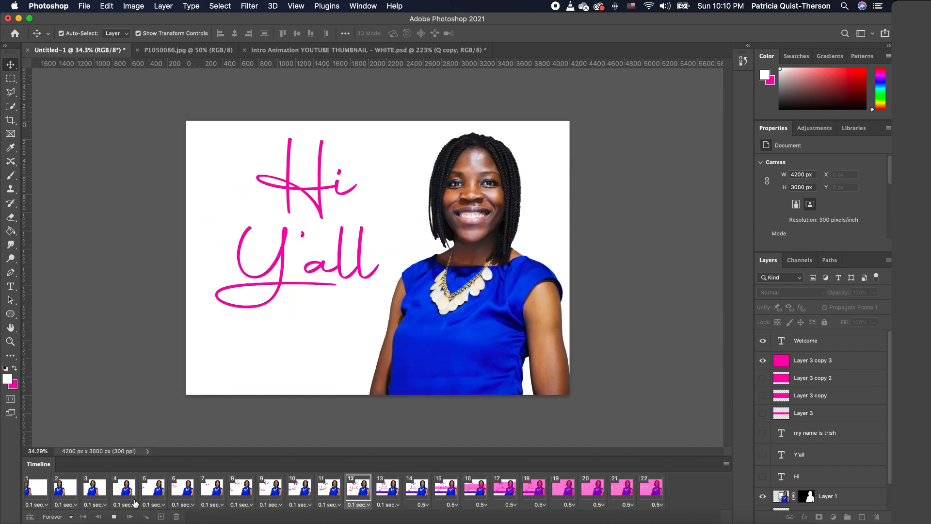
left_click(113, 516)
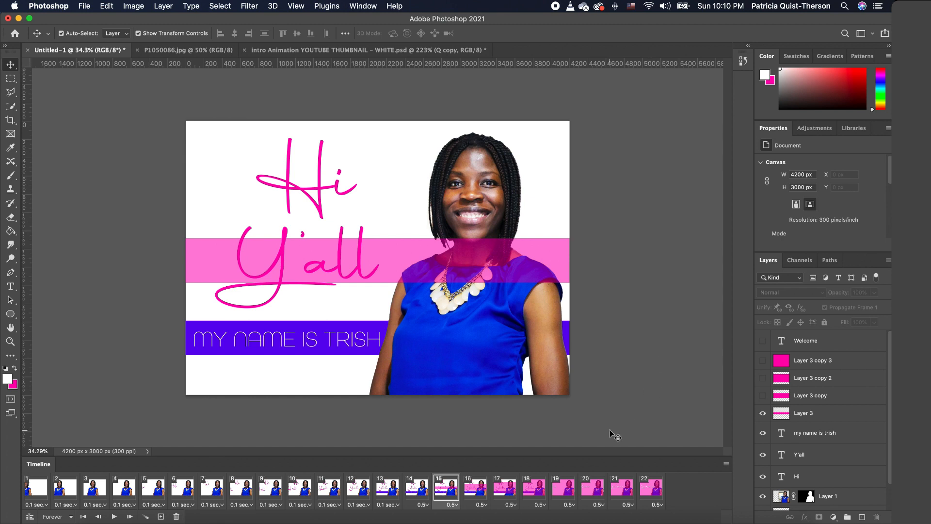
left_click(420, 496)
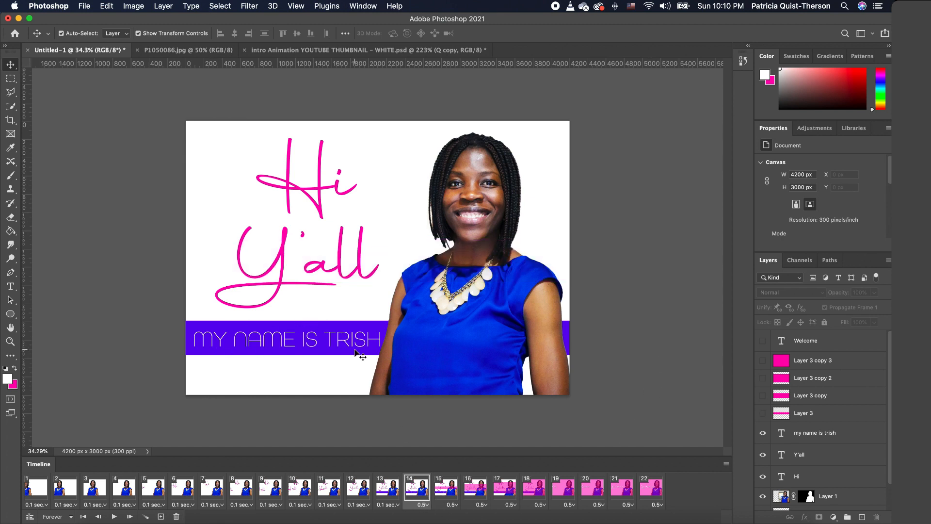
Set the delay of frames 15 through 22 to 0.1 seconds each and play the animation to preview the timing.
left_click(455, 505)
left_click(458, 427)
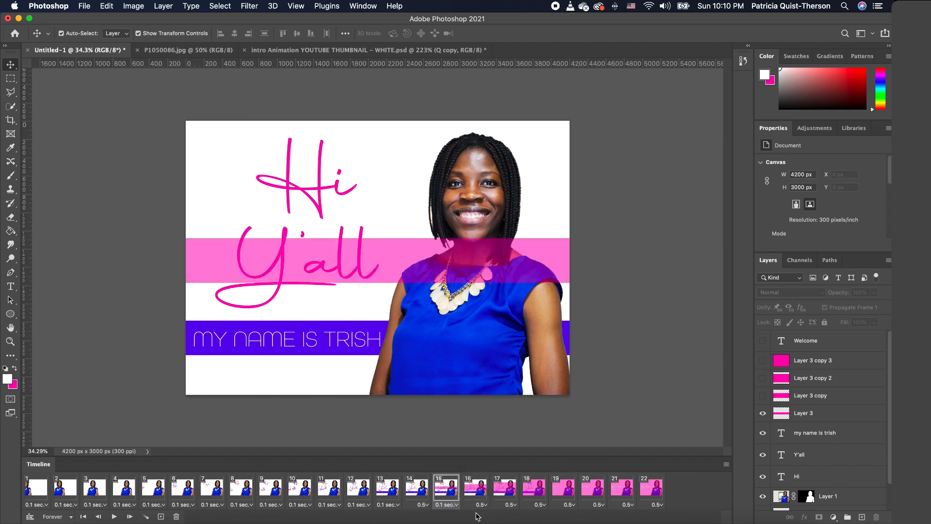
left_click(481, 505)
left_click(488, 428)
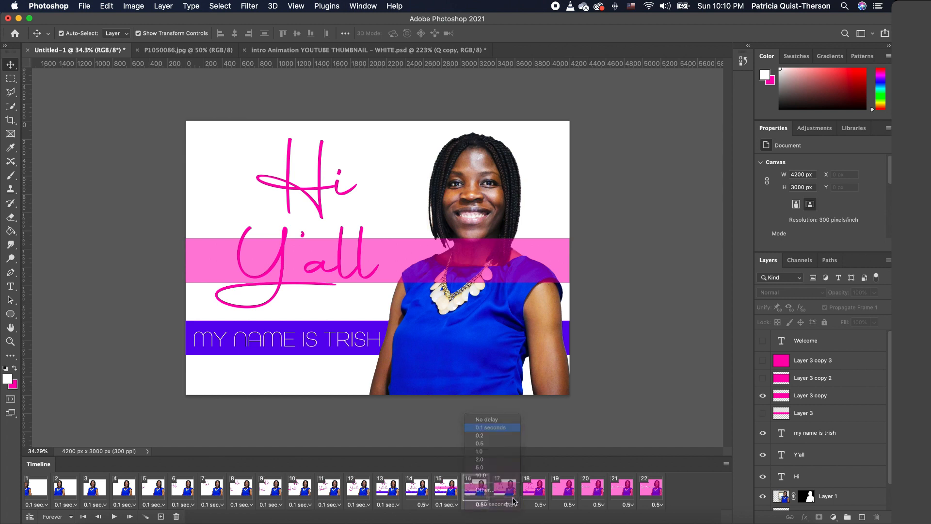
left_click(509, 505)
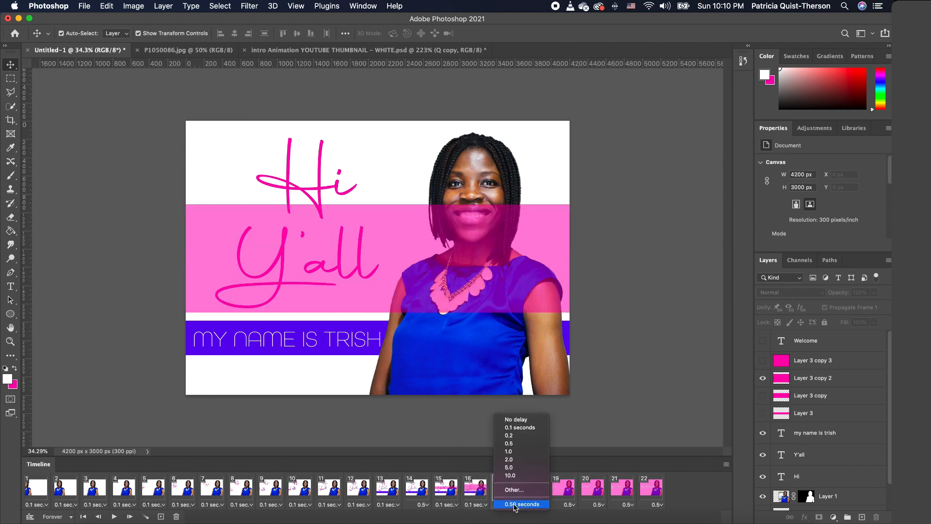
left_click(515, 428)
left_click(540, 505)
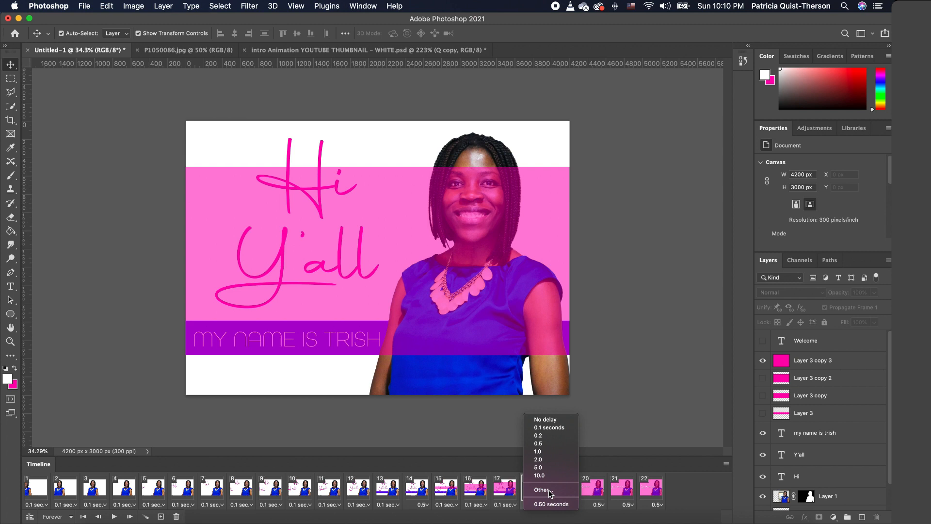
left_click(543, 427)
left_click(570, 505)
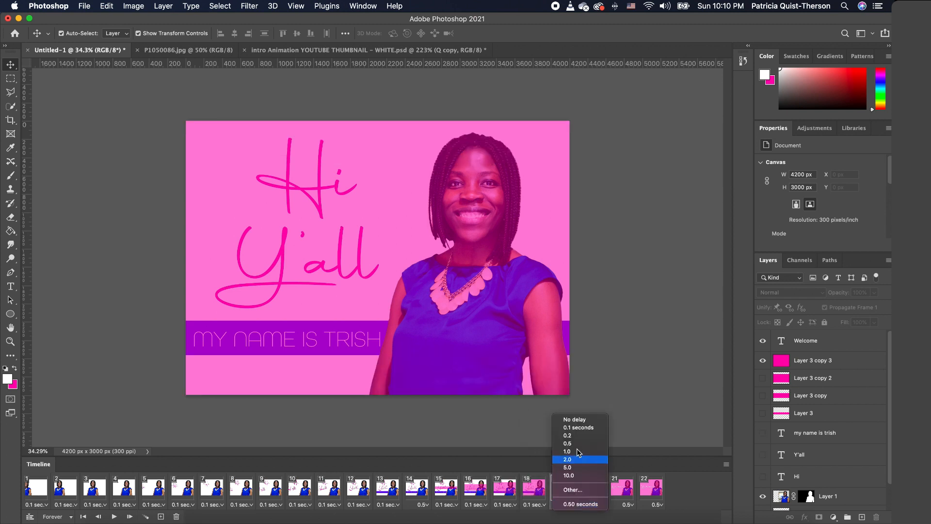
left_click(577, 428)
left_click(600, 505)
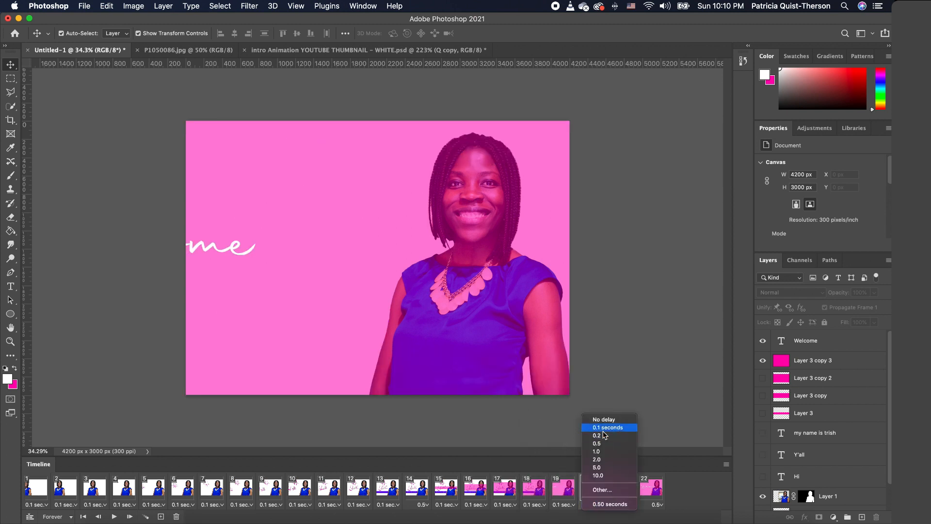
left_click(609, 428)
left_click(628, 505)
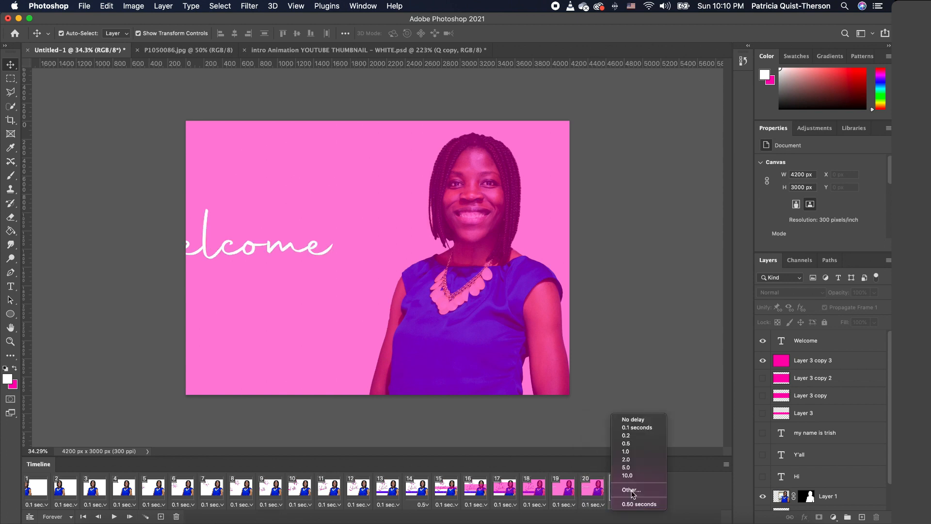
left_click(638, 427)
left_click(658, 505)
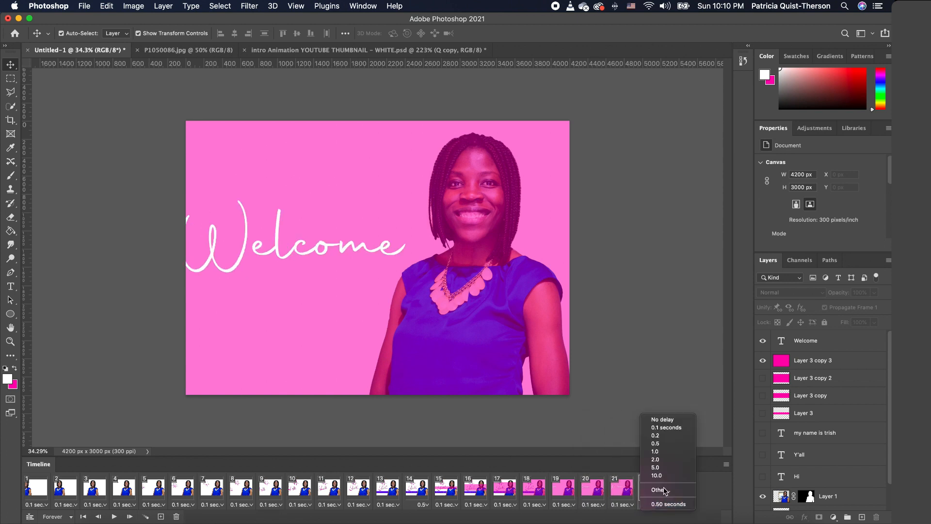
left_click(662, 428)
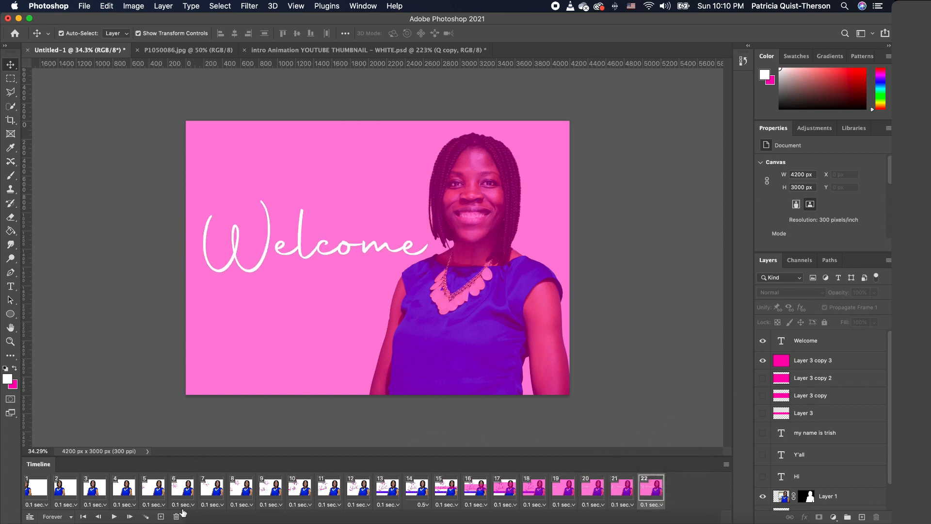
left_click(114, 517)
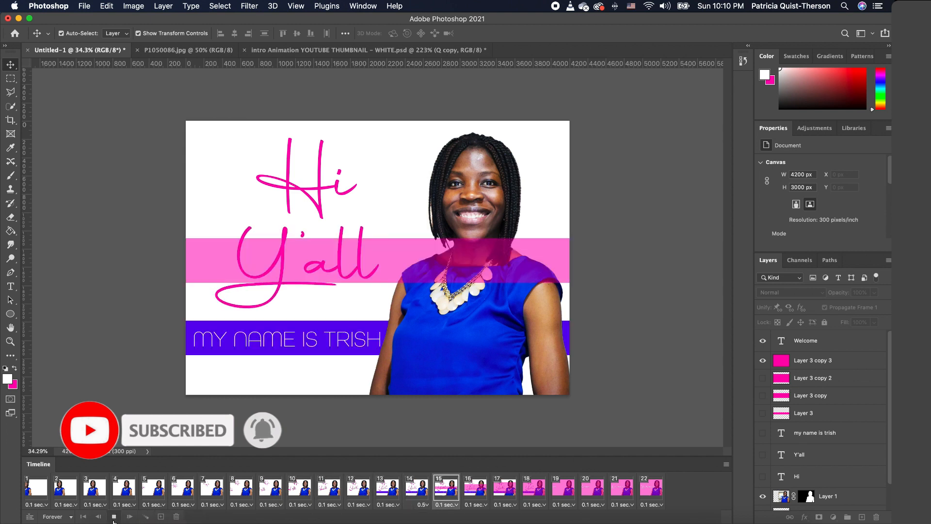
left_click(114, 517)
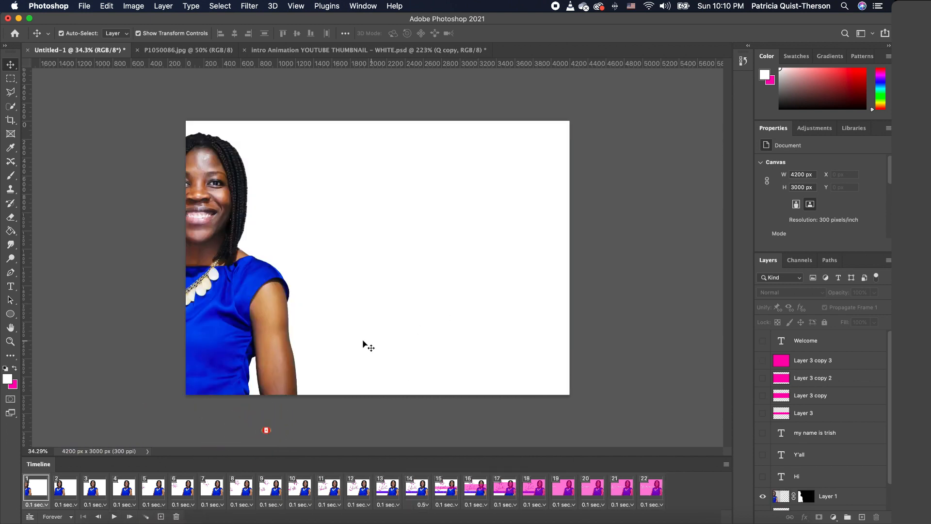
Add frame 23 as a copy of frame 22 and create the text QUISTT in All Round Gothic XLig below Welcome.
left_click(651, 488)
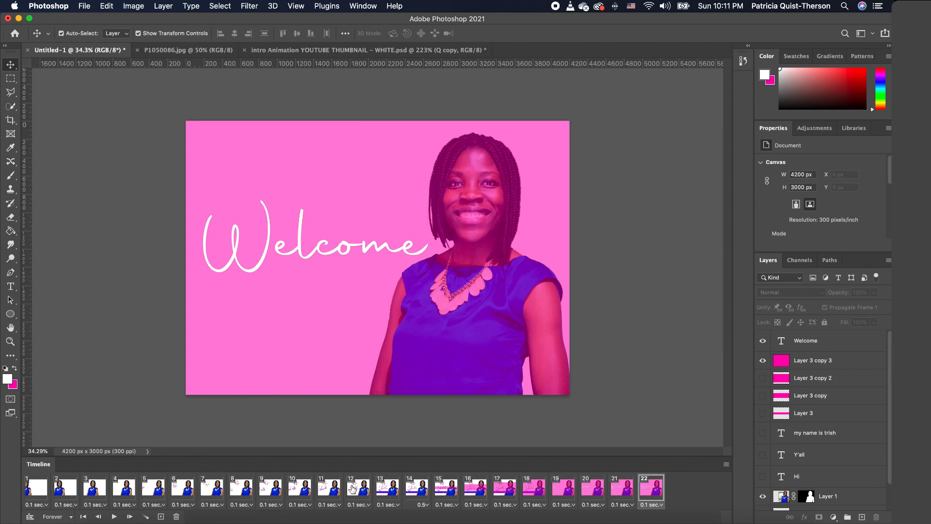
left_click(161, 516)
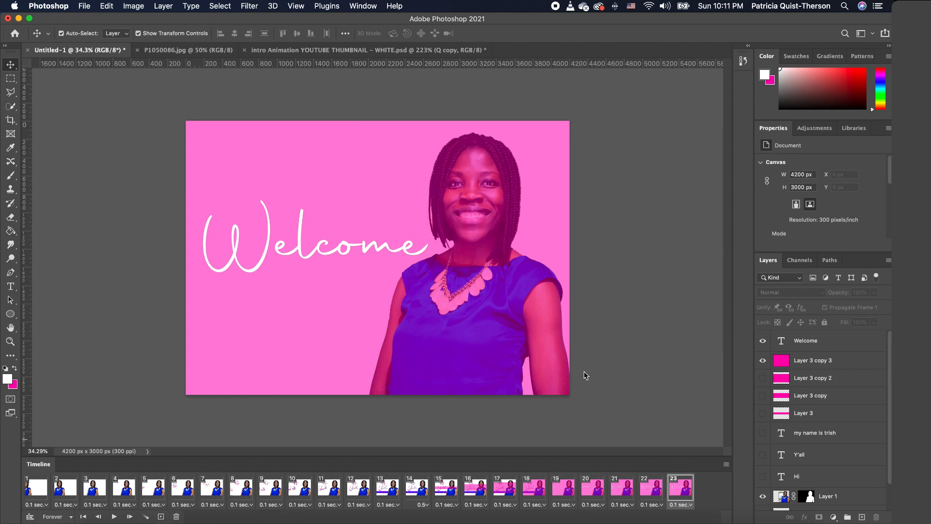
left_click(11, 289)
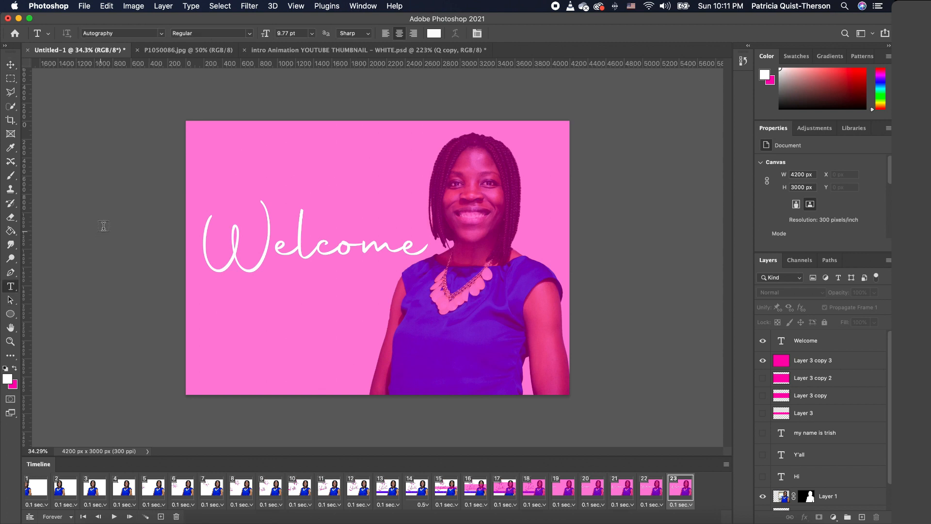
left_click(162, 33)
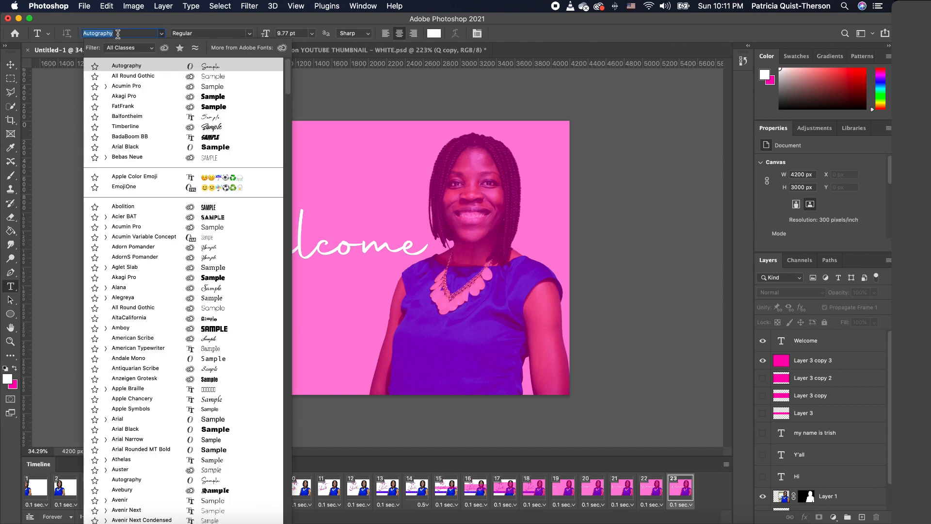
left_click(216, 78)
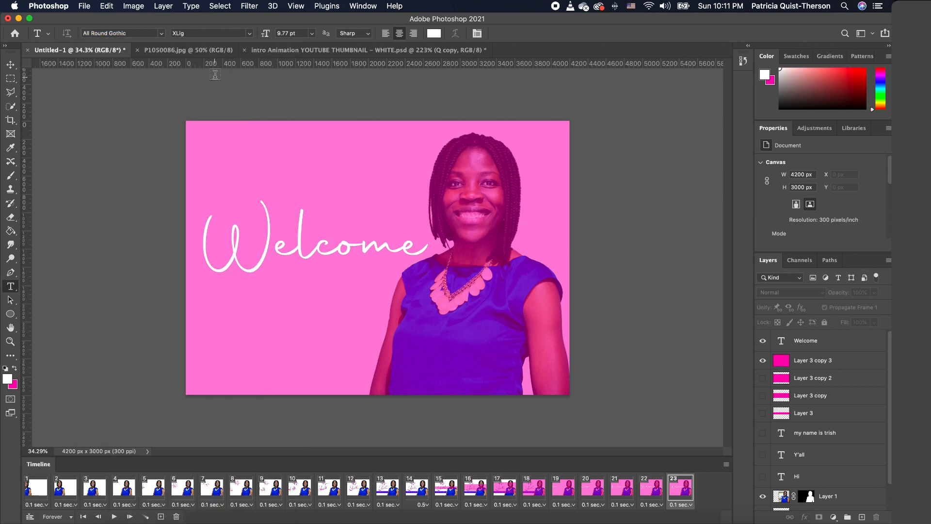
left_click(237, 343)
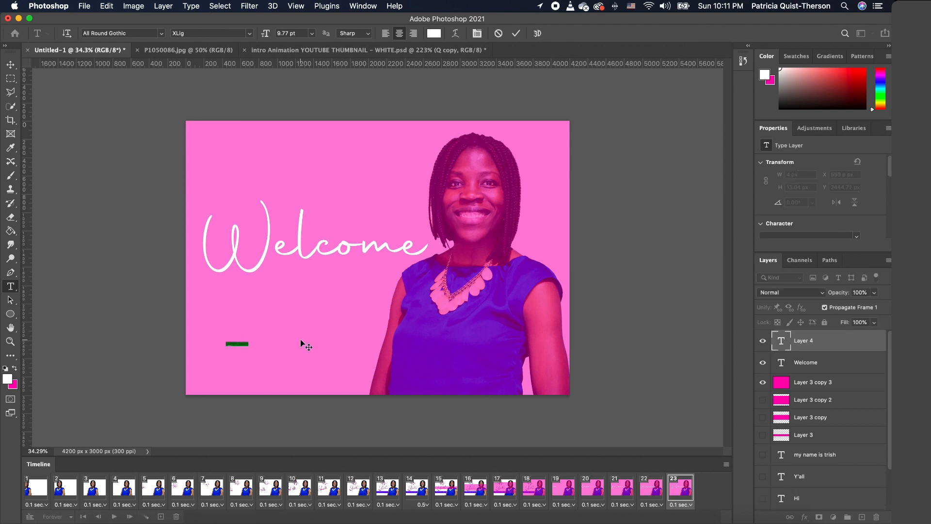
key("BackSpace")
Enlarge the QUISTT text to about 633 px wide, place it directly under Welcome, and add frame 24 as a copy.
left_click(11, 64)
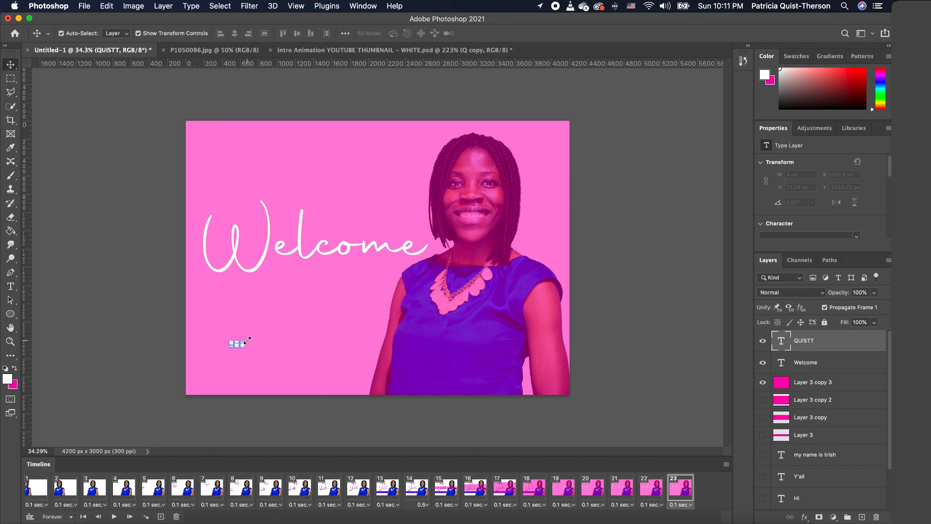
left_click_drag(247, 340, 305, 272)
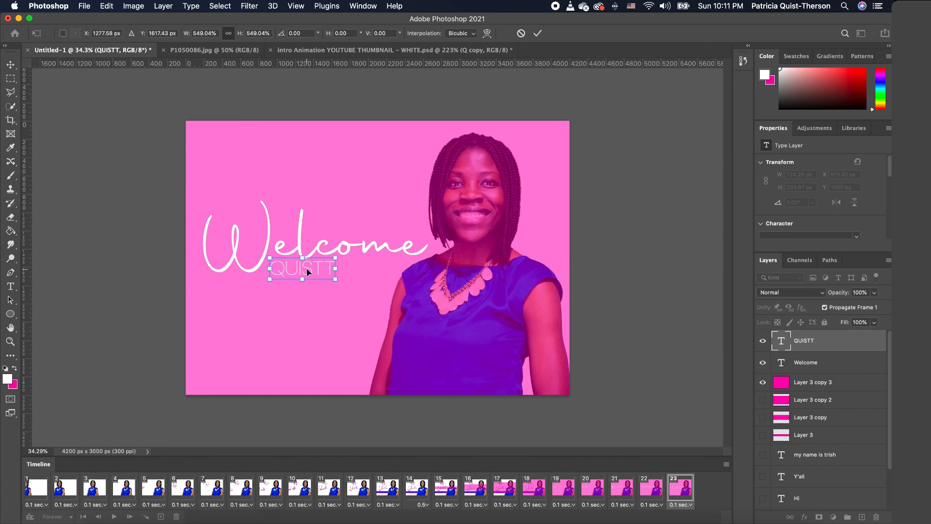
left_click(680, 488)
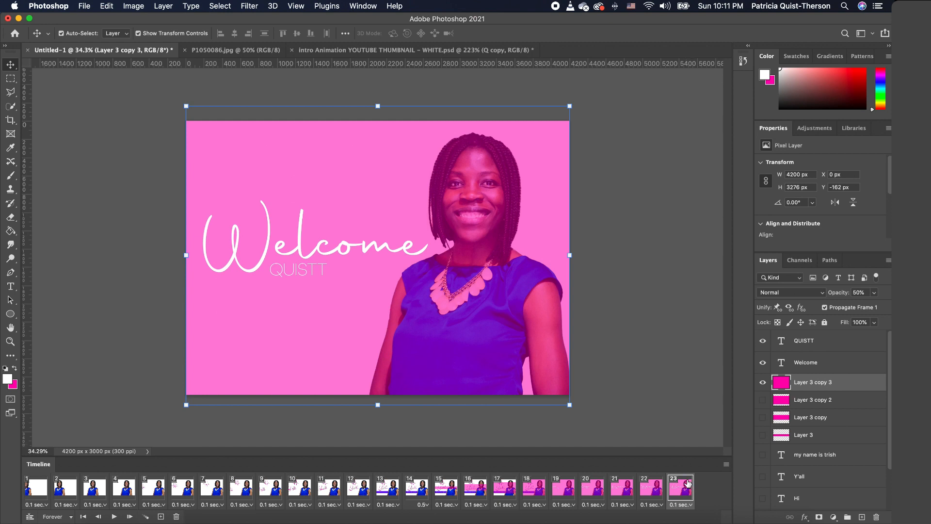
left_click(161, 517)
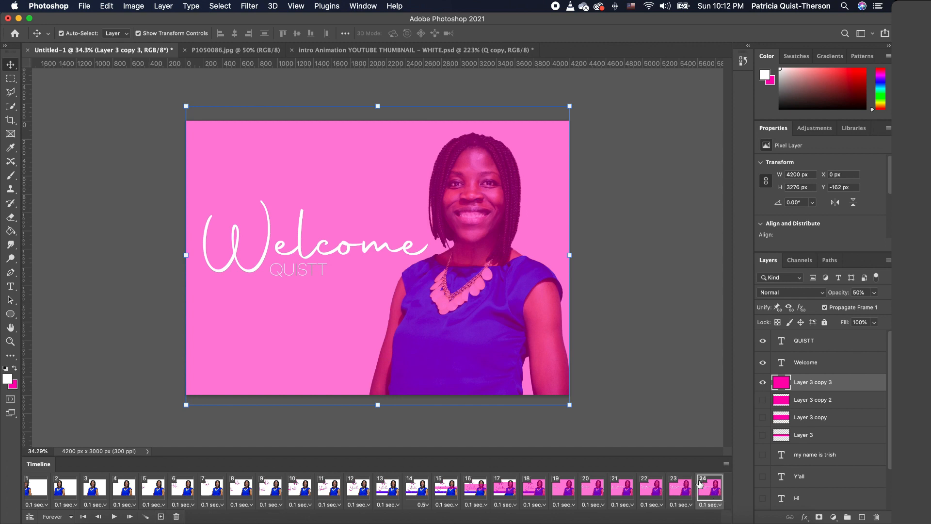
Hide the QUISTT text layer in frame 1.
left_click(681, 486)
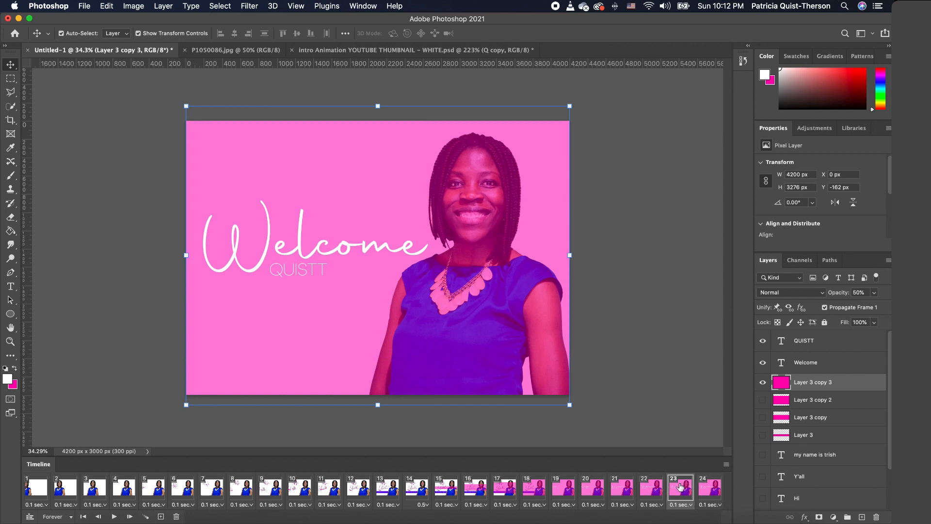
left_click(34, 489)
left_click(274, 273)
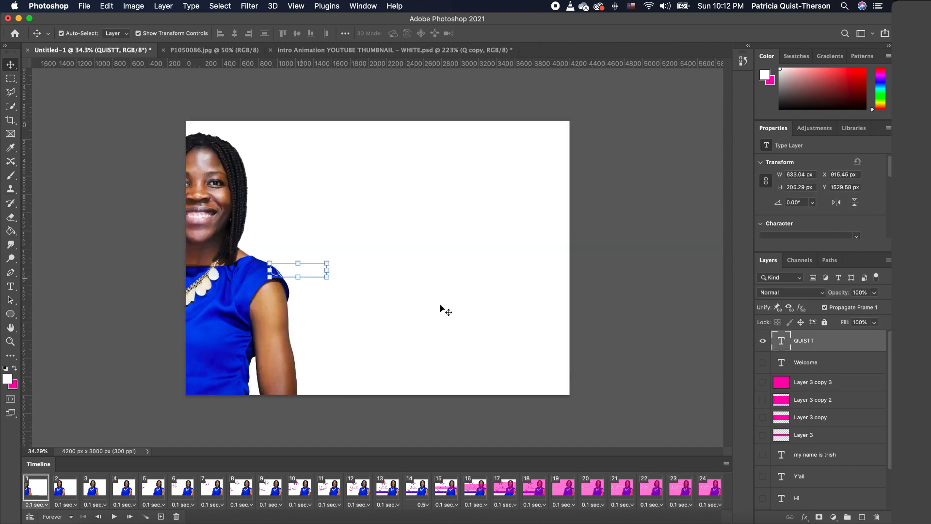
left_click(763, 341)
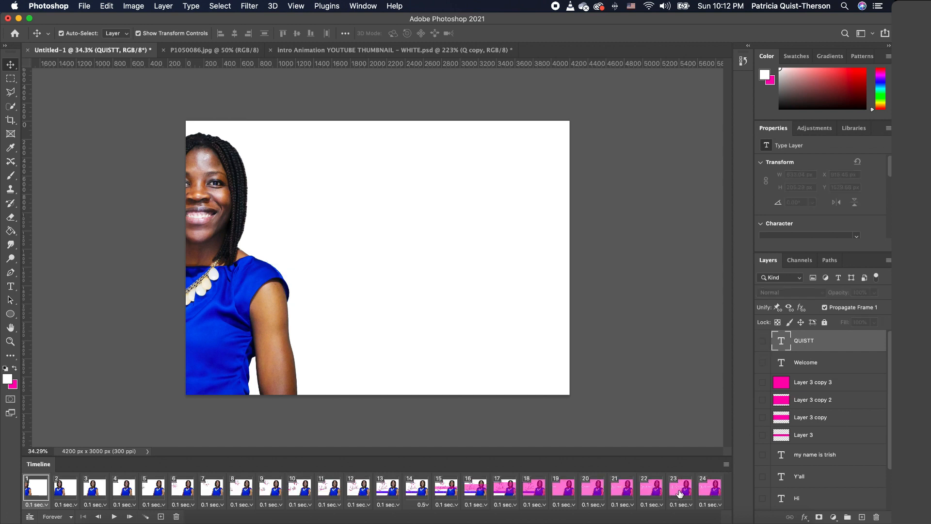
Make the QUISTT text layer visible in frames 23 and 24.
left_click(682, 493)
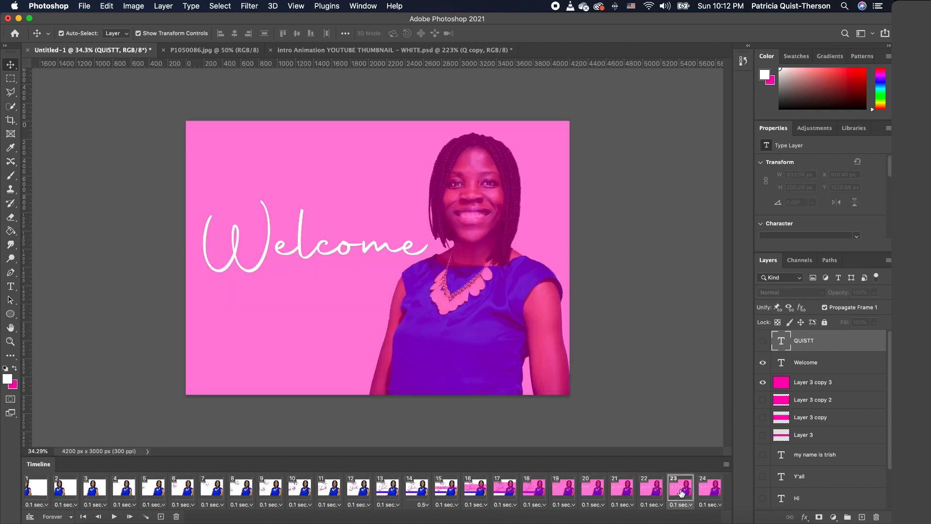
left_click(763, 341)
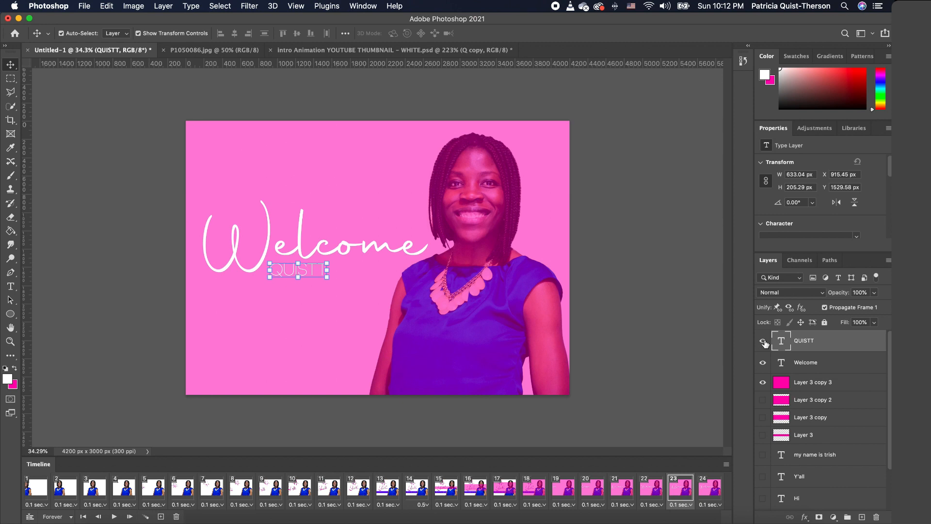
left_click(651, 491)
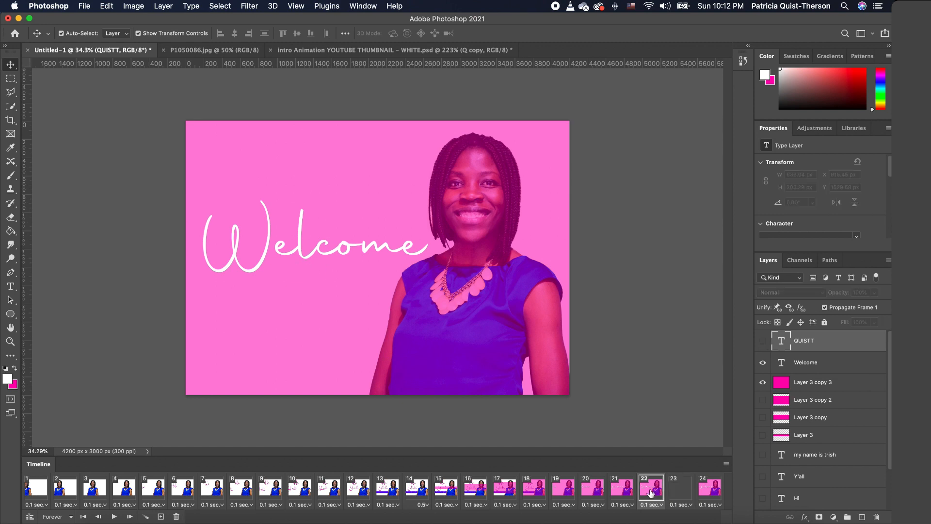
left_click(714, 492)
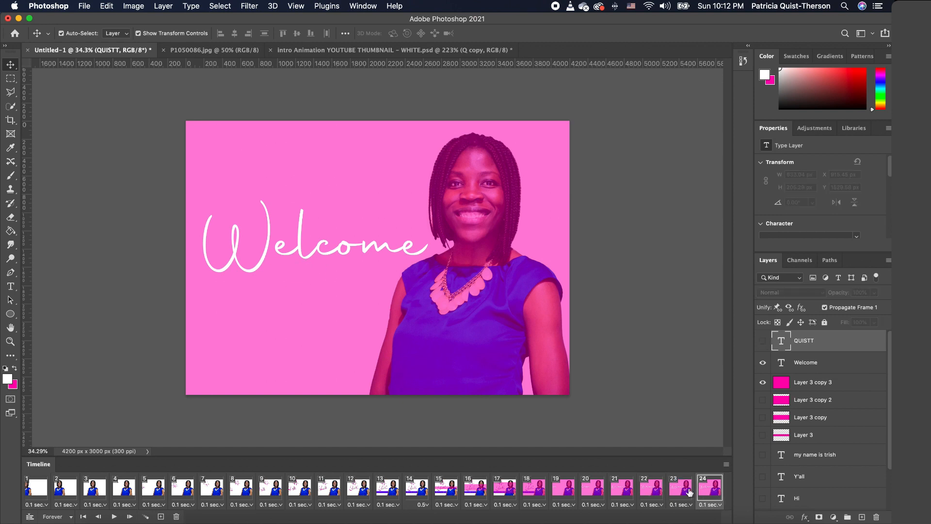
left_click(763, 341)
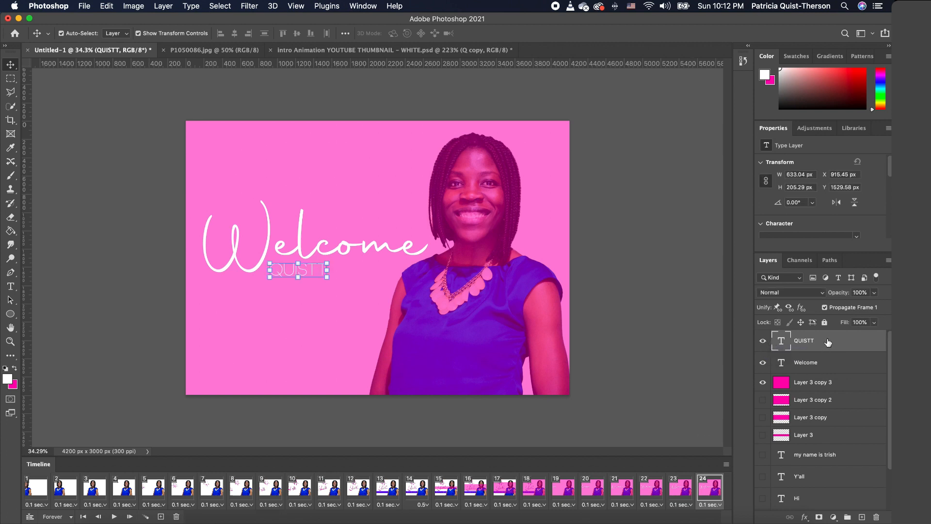
Duplicate the QUISTT text layer in frame 24 and place the copy beside the original, at about X 1597 px, Y 1508 px.
key("super+j")
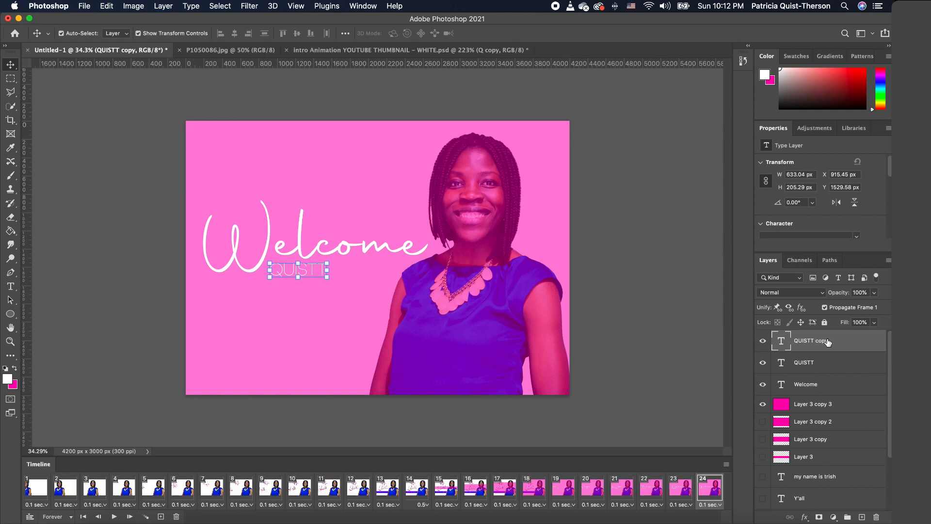
left_click_drag(307, 271, 366, 274)
left_click_drag(367, 272, 369, 271)
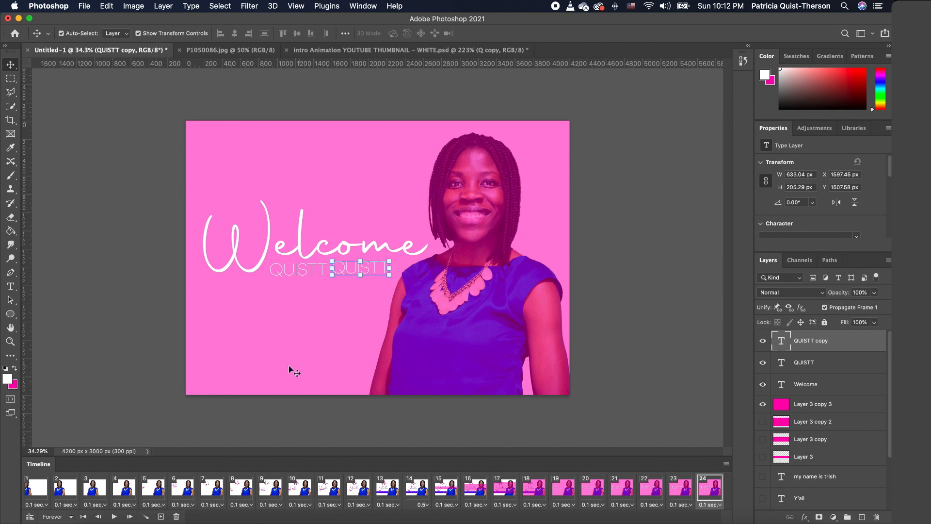
Hide the QUISTT copy layer in frame 1 and show it again in frame 24.
left_click(42, 486)
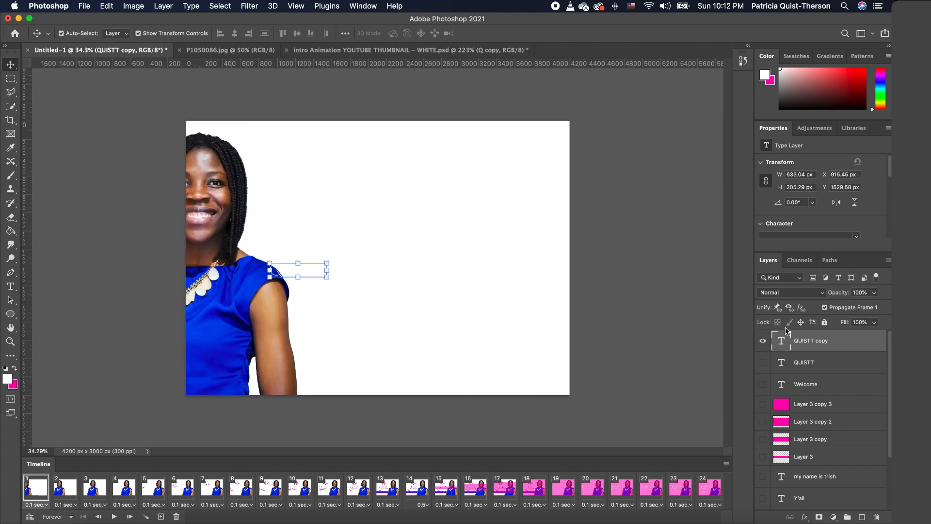
left_click(763, 341)
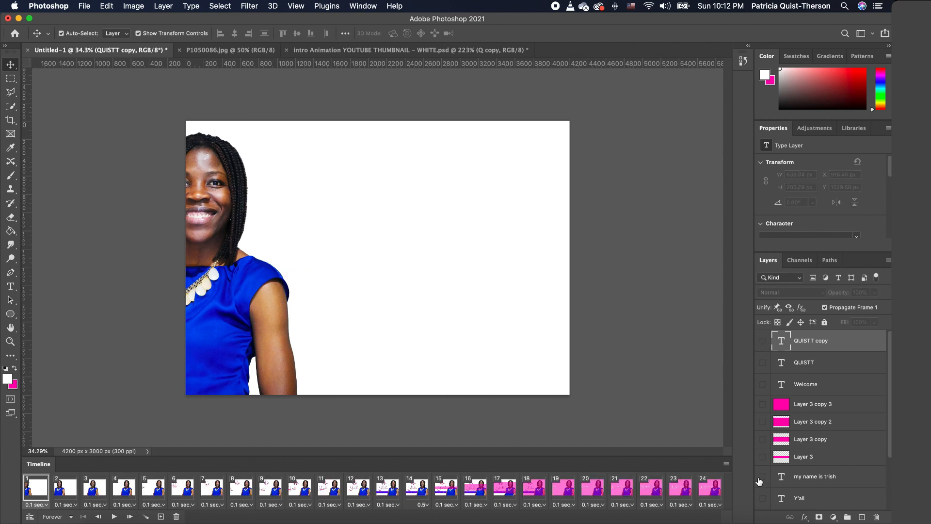
left_click(711, 494)
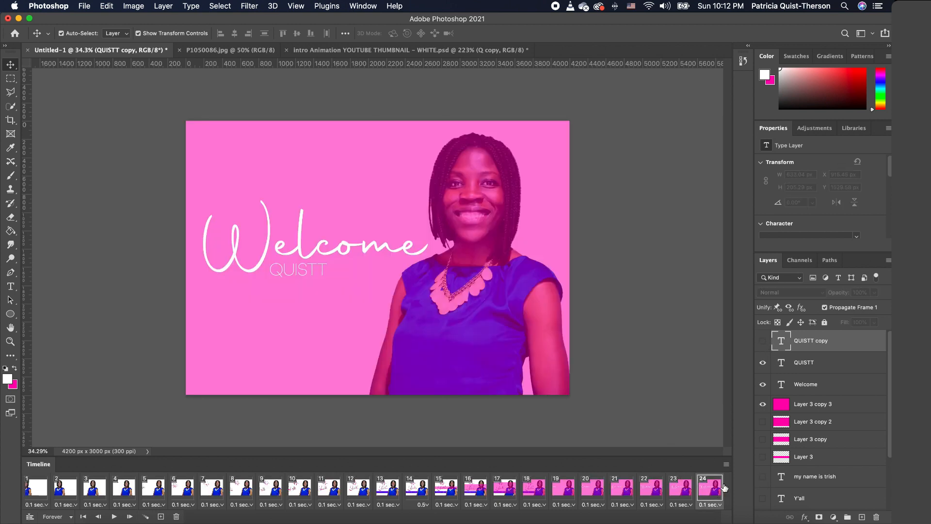
left_click(762, 341)
Change the copied text to PHOTOSHOP and line it up just after QUISTT, below Welcome.
double_click(374, 270)
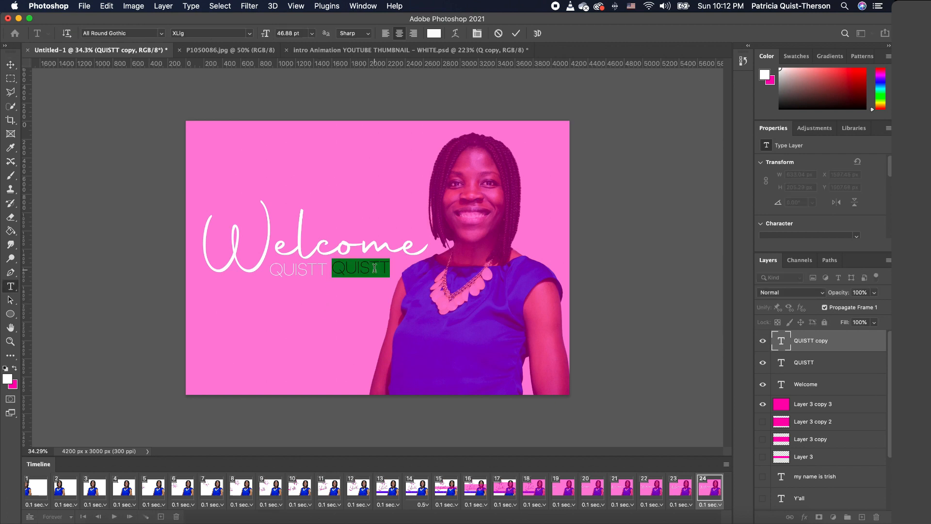
type("PHOTO")
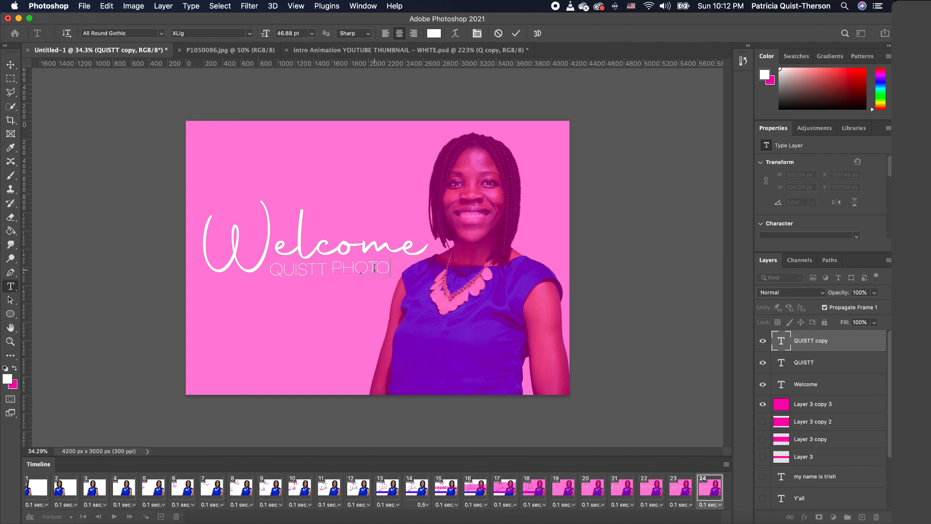
type("SHOP")
left_click(10, 64)
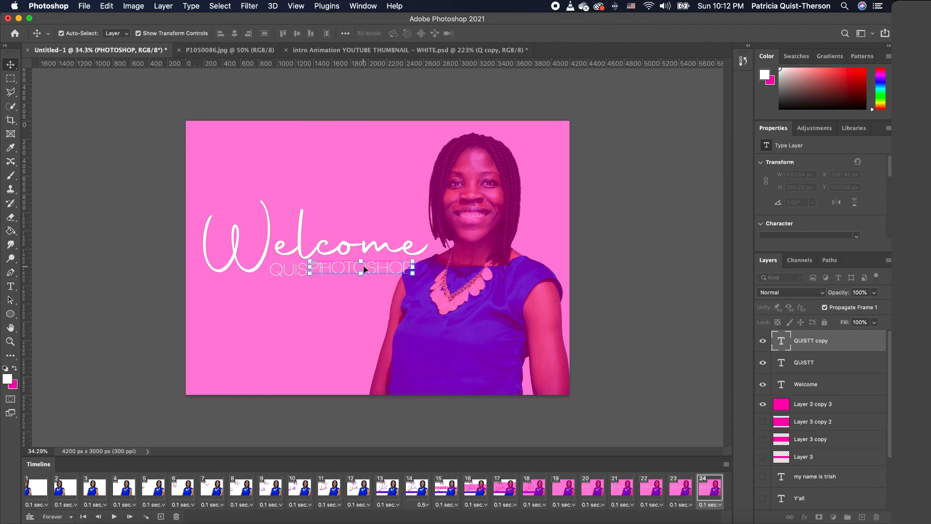
left_click_drag(365, 269, 392, 270)
left_click(238, 171)
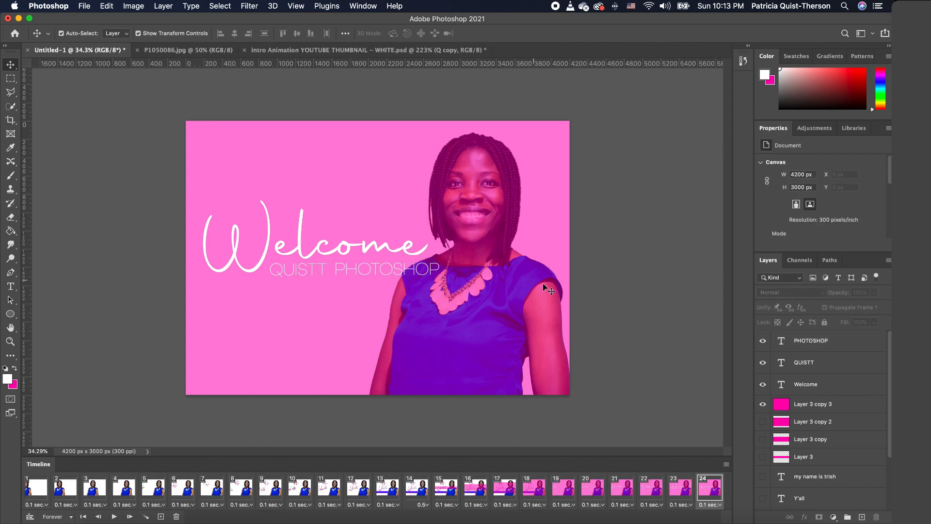
Copy the Q copy and Layer 1 copy 2 logo layers from the intro Animation document into Untitled-1 above Welcome, accepting the colour conversion.
left_click(403, 51)
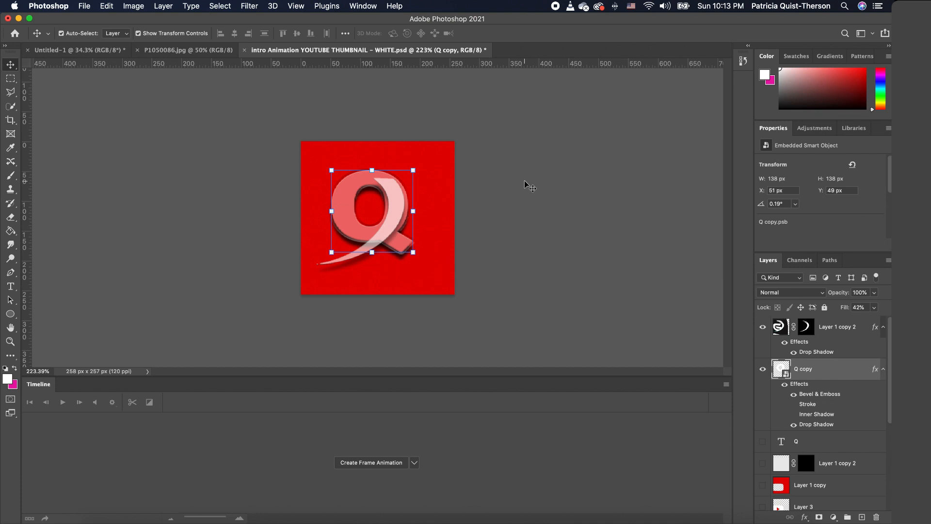
left_click(531, 186)
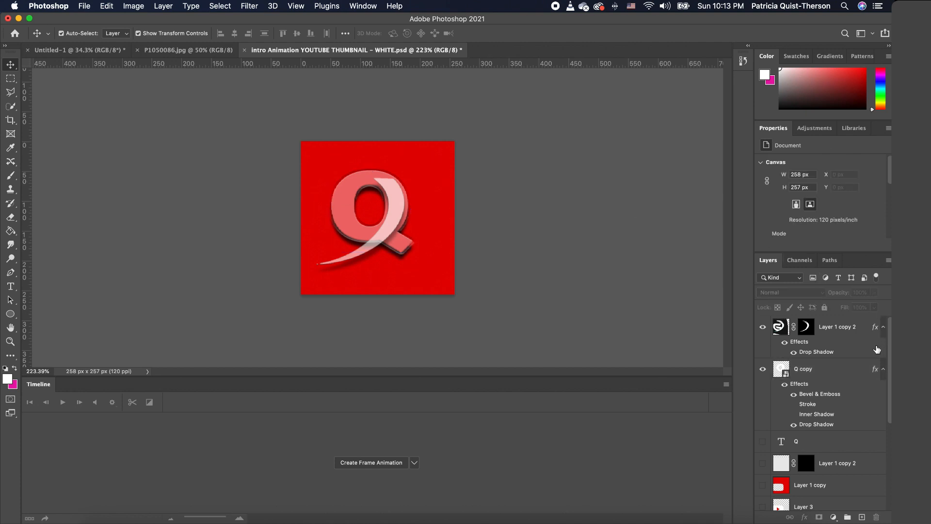
left_click(827, 370)
left_click(845, 325, "shift")
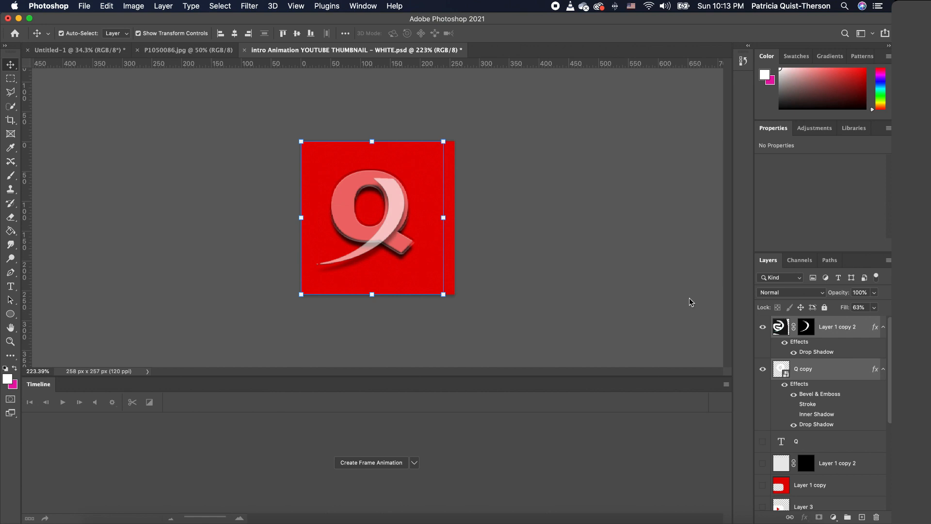
left_click_drag(379, 228, 99, 51)
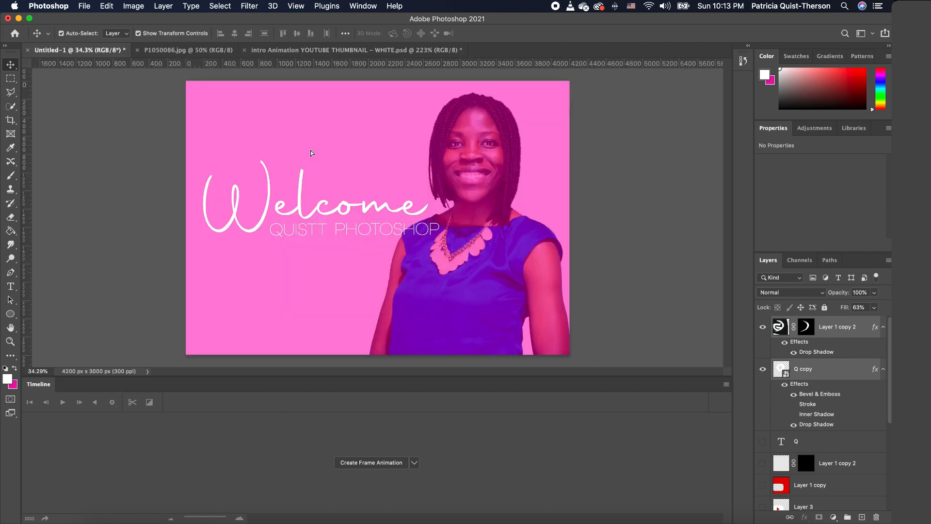
left_click_drag(265, 130, 264, 129)
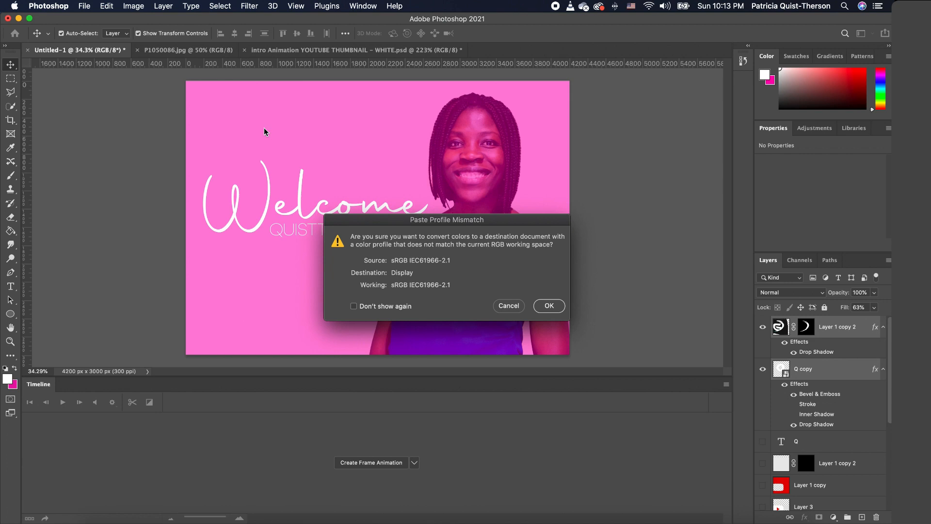
left_click(553, 306)
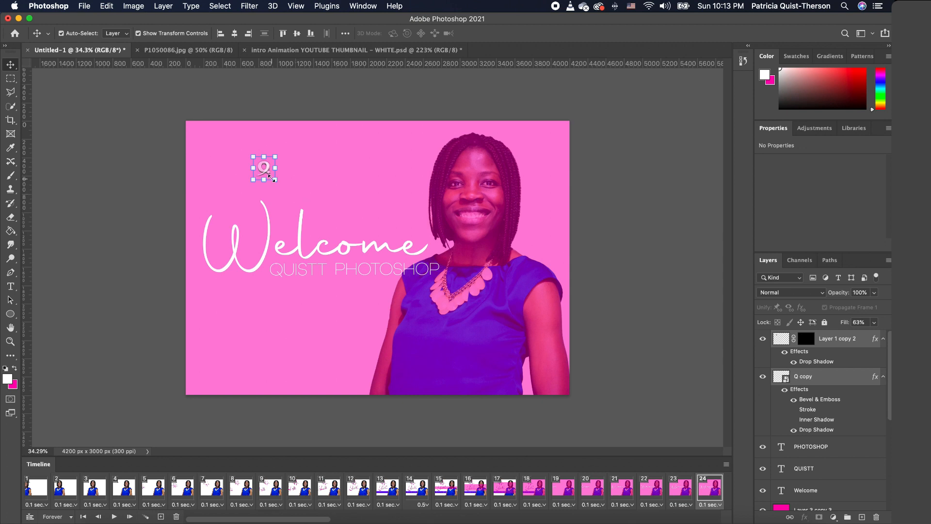
Enlarge the Q logo layers together to about 270% and place them just above the W of Welcome.
left_click_drag(274, 179, 243, 193)
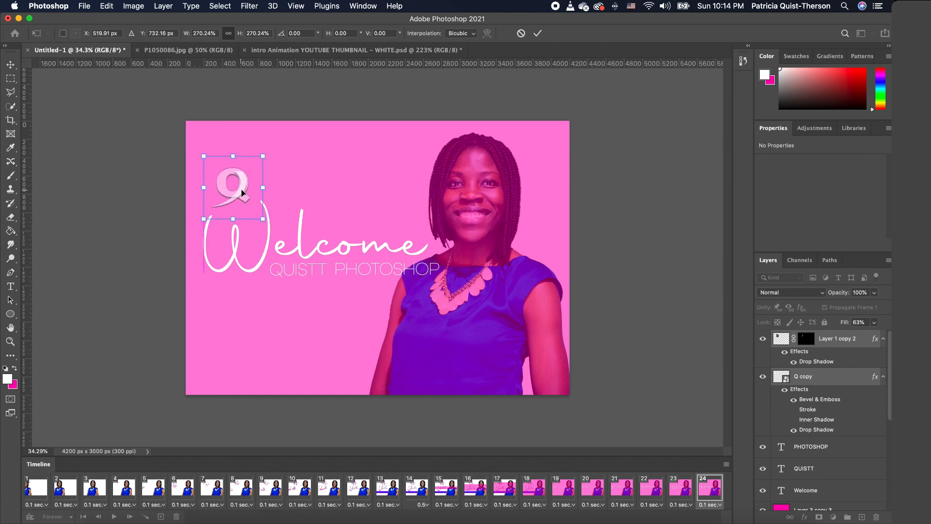
left_click(609, 186)
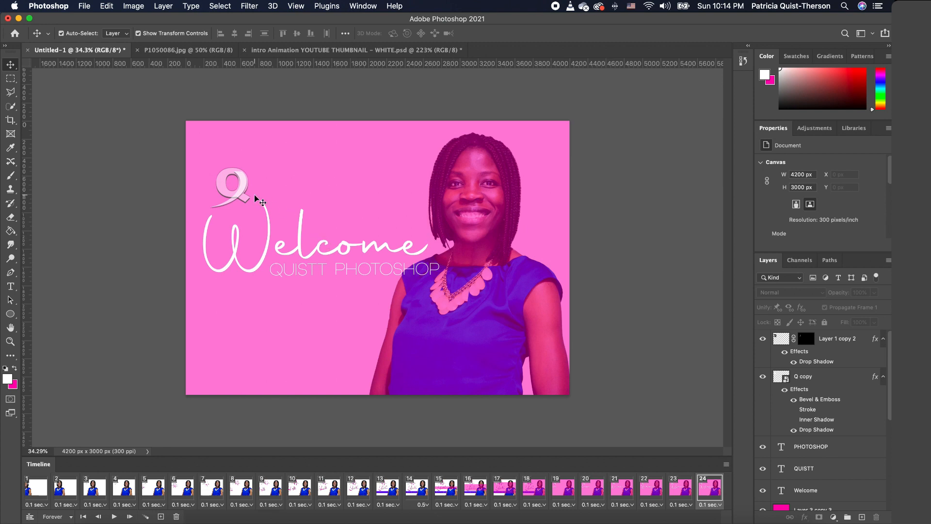
Hide Layer 1 copy 2 in frame 24, hide both Q logo layers in frame 1, and return to frame 24.
left_click(234, 197)
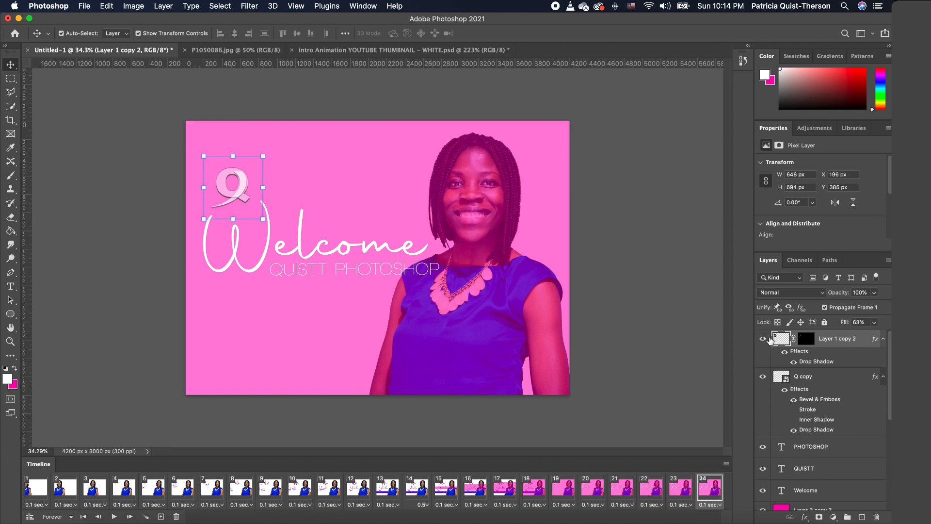
left_click(764, 340)
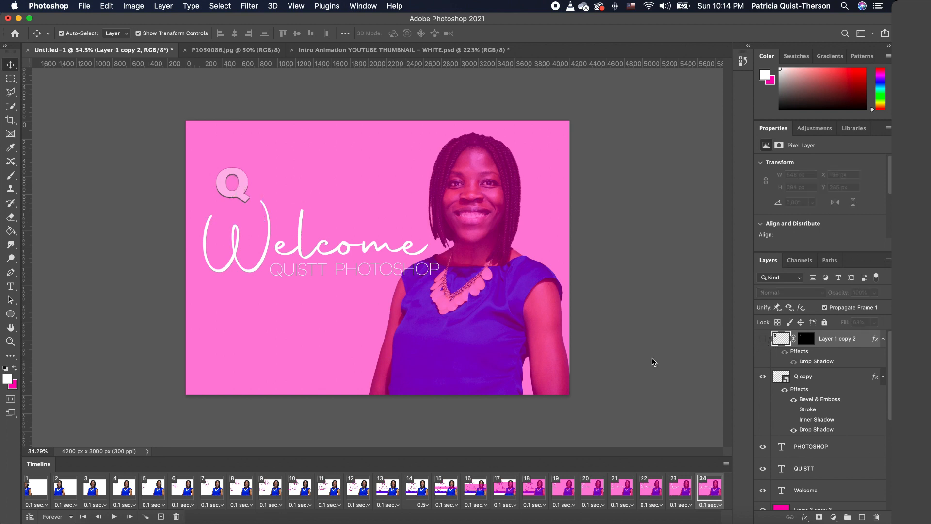
left_click(46, 490)
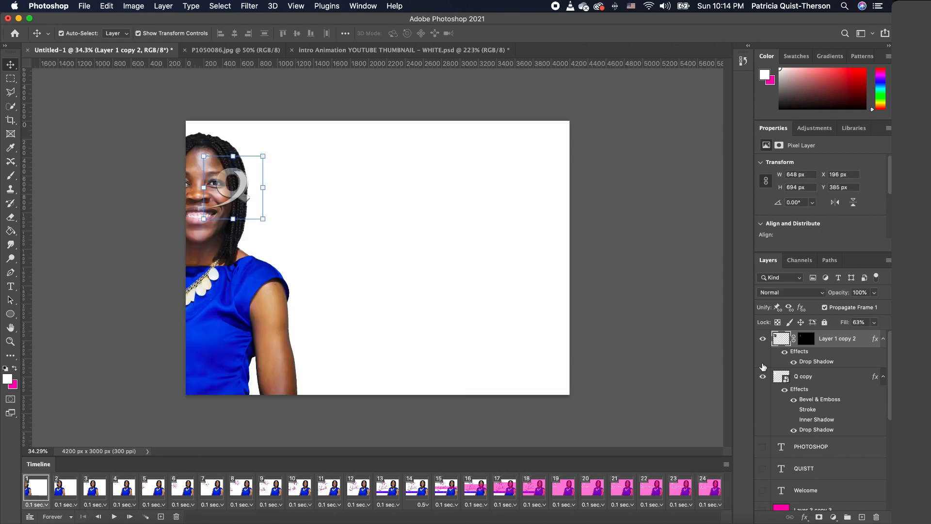
left_click(763, 338)
left_click(763, 377)
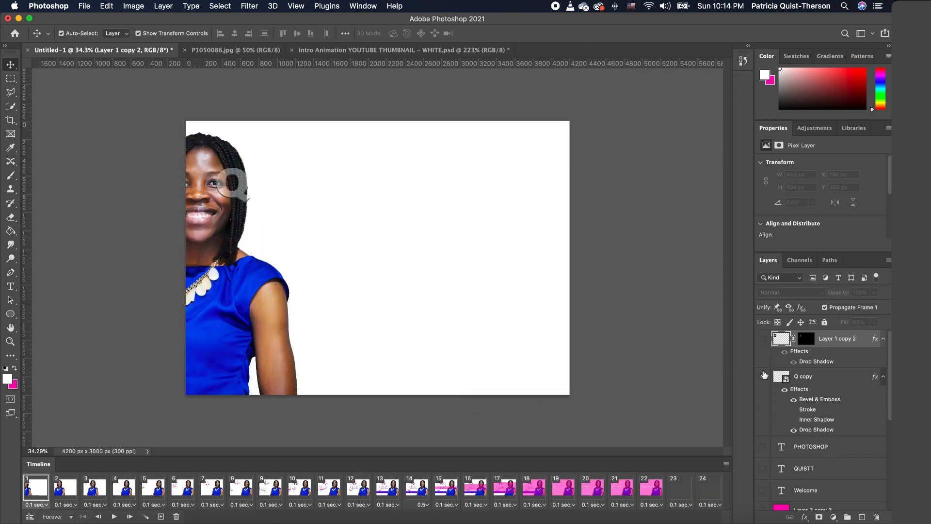
left_click(710, 488)
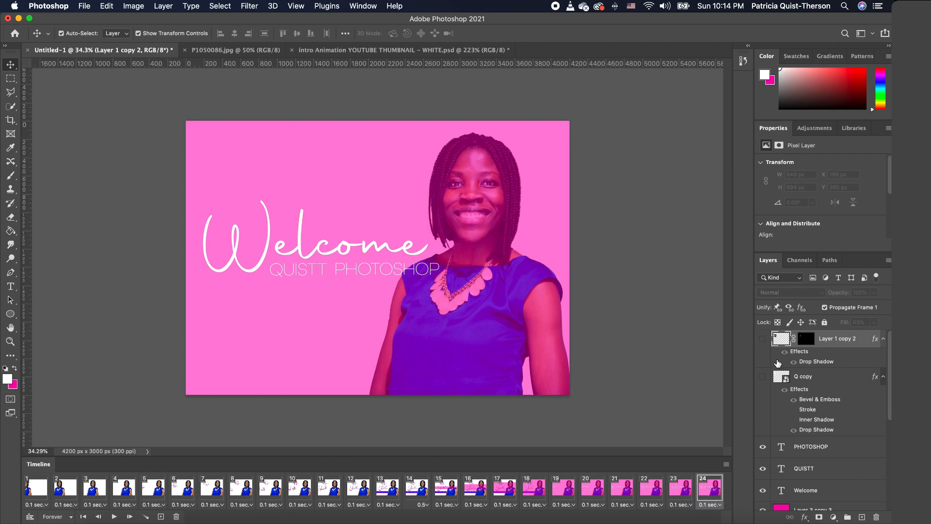
left_click(762, 377)
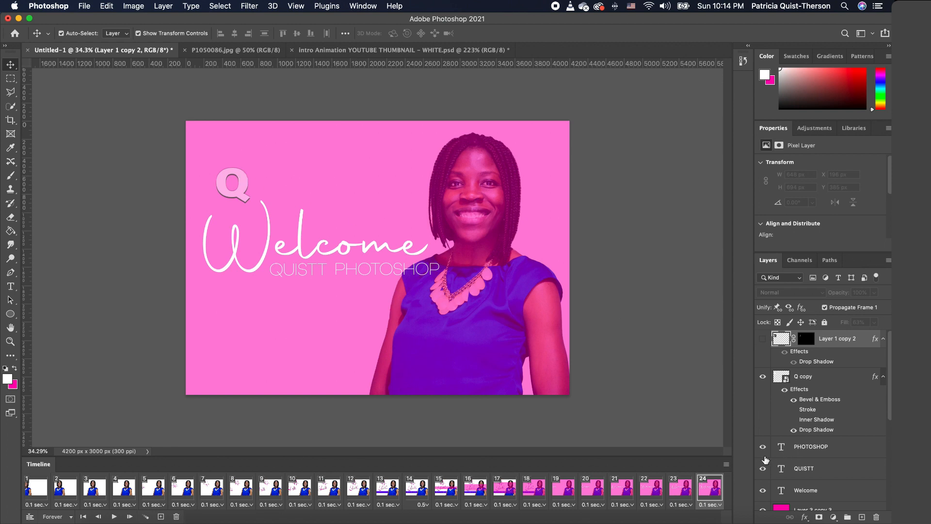
left_click(684, 491)
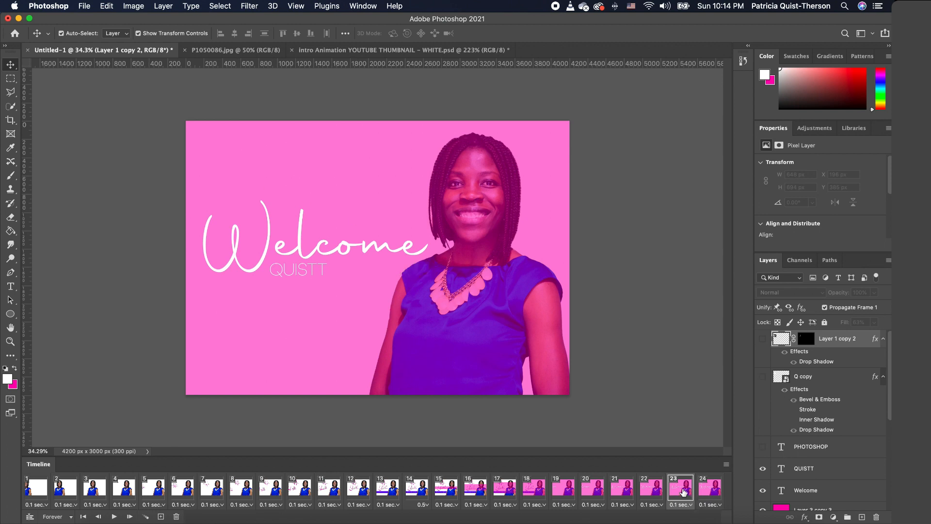
left_click(708, 489)
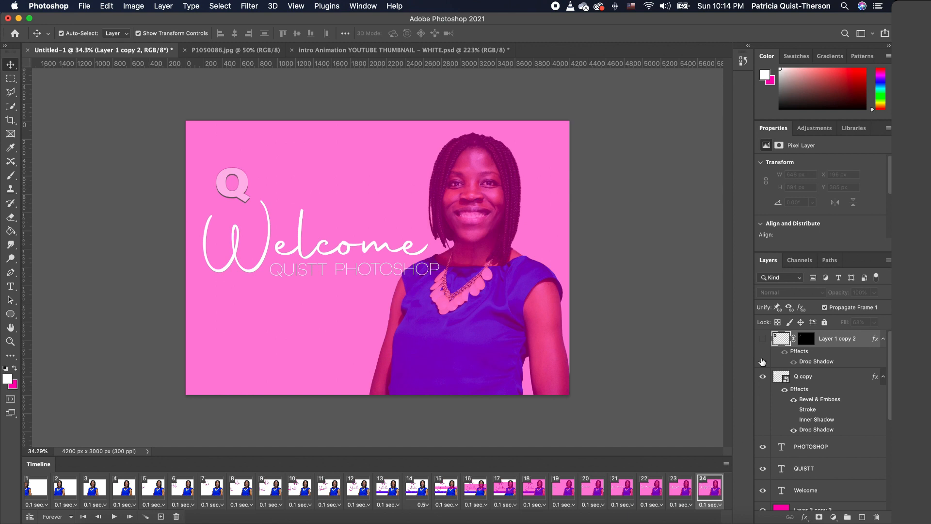
left_click(762, 377)
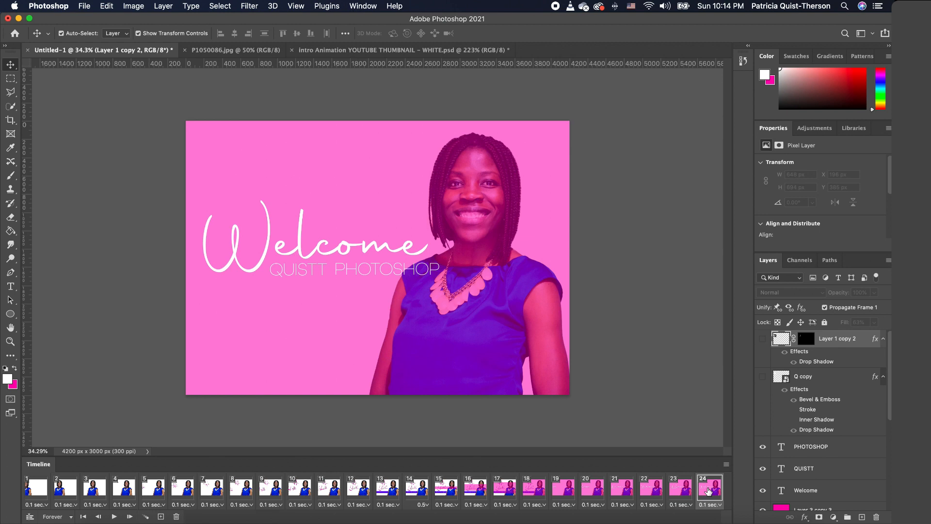
Add frame 25 with the Q copy layer visible, and frame 26 that also shows Layer 1 copy 2.
left_click(160, 516)
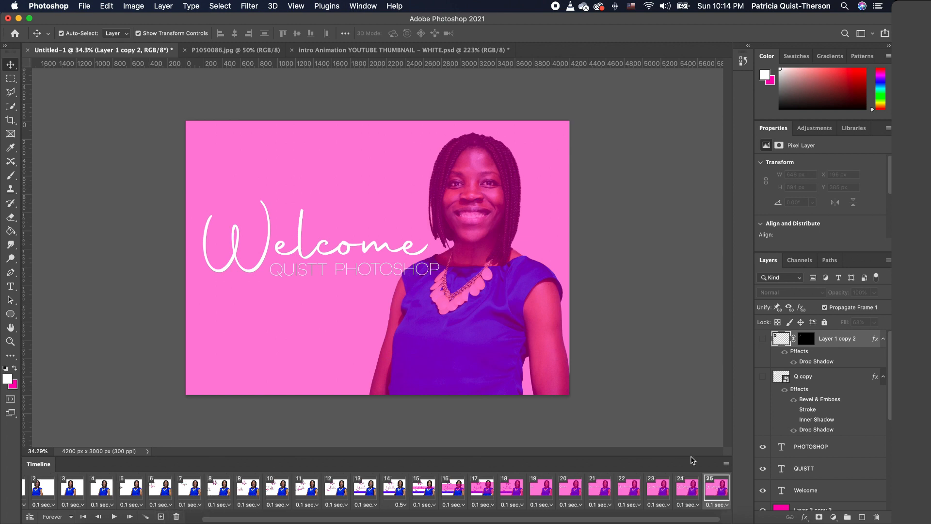
left_click(763, 377)
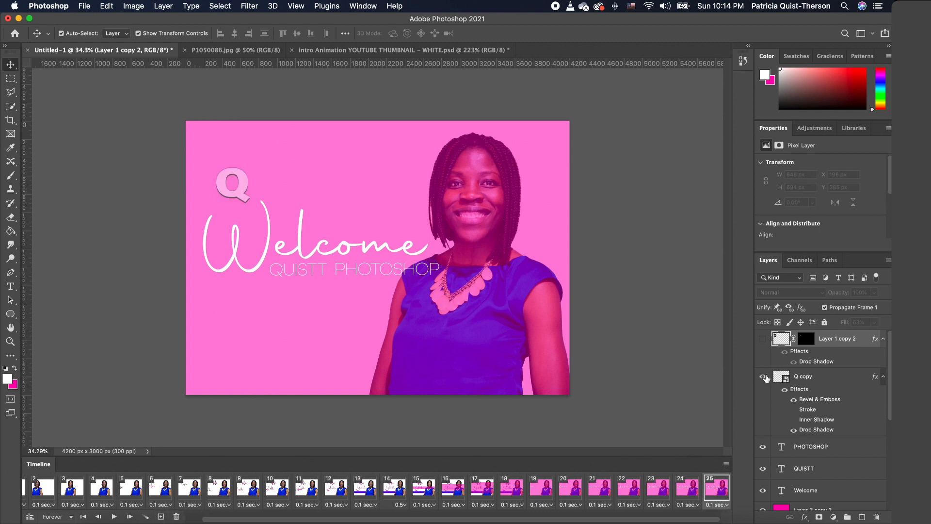
left_click(161, 516)
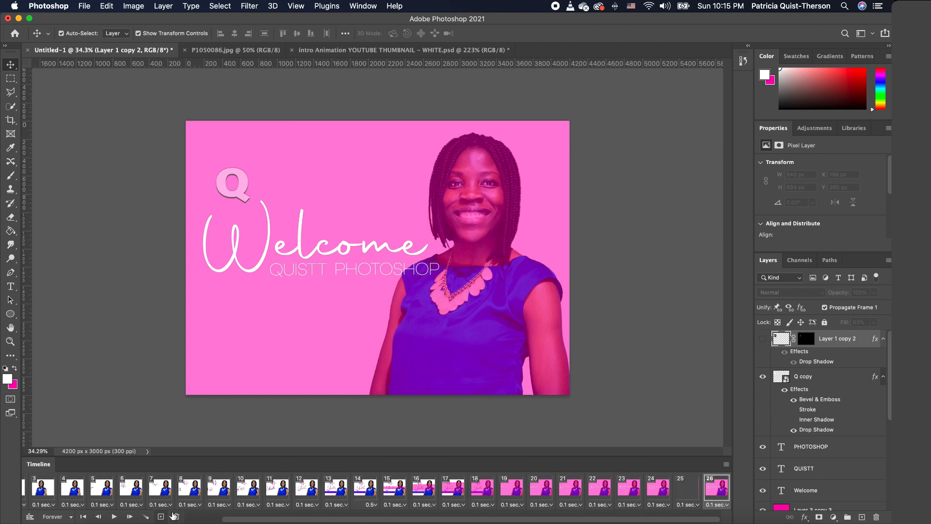
left_click(763, 339)
left_click(678, 309)
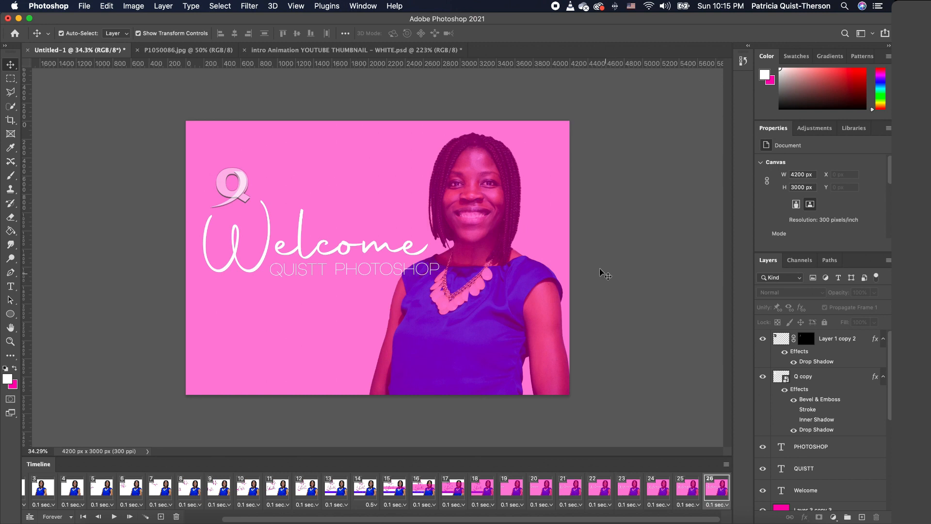
Play the full frame animation on the canvas to review it, and stop the playback.
scroll(606, 264, "up", 2)
scroll(607, 265, "up", 2)
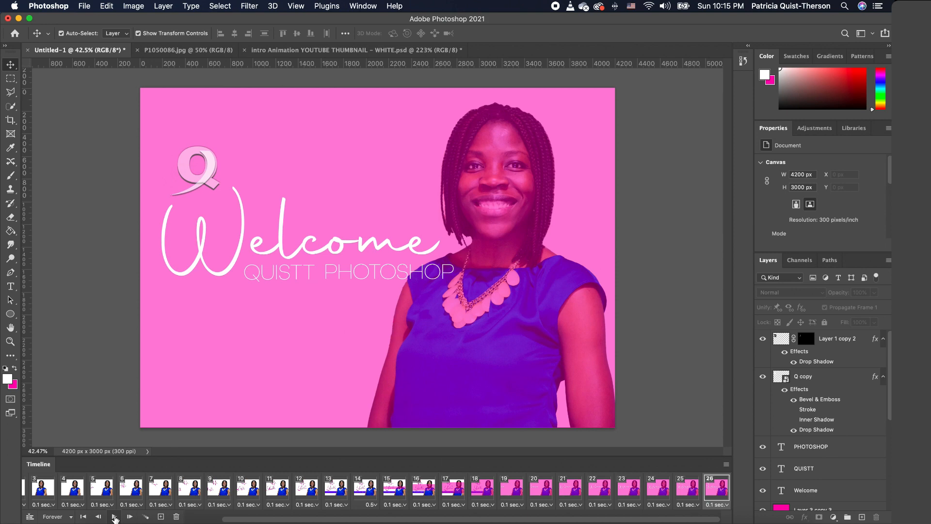
left_click(114, 516)
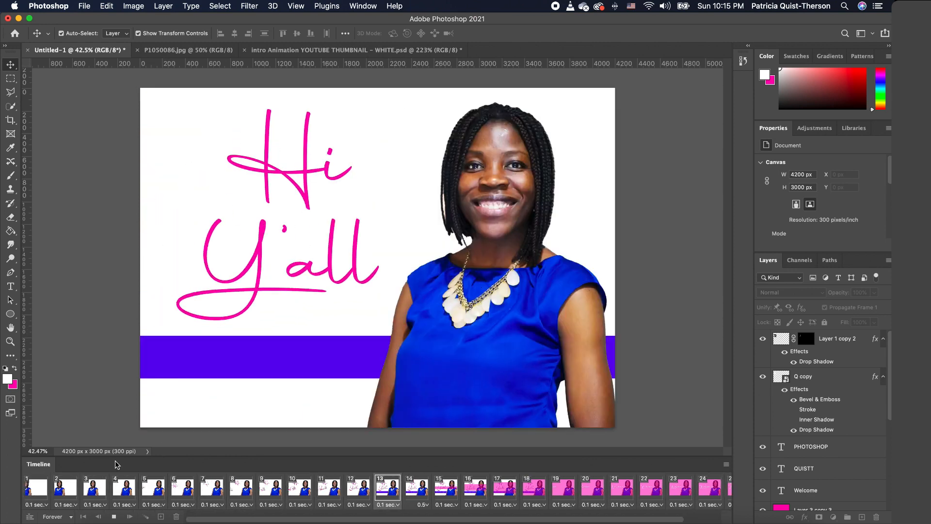
key("space")
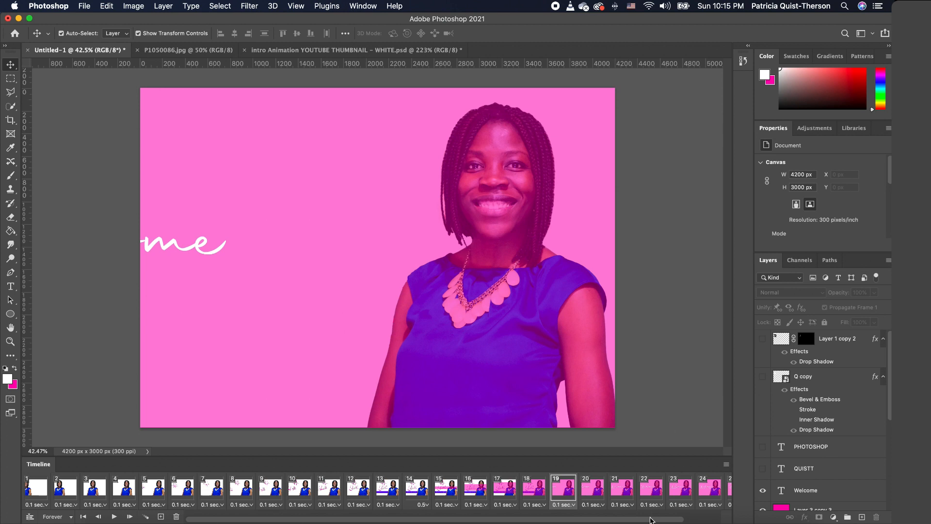
Set the delay of frame 26 to 0.5 seconds and play the animation to check the timing.
left_click_drag(651, 521, 688, 521)
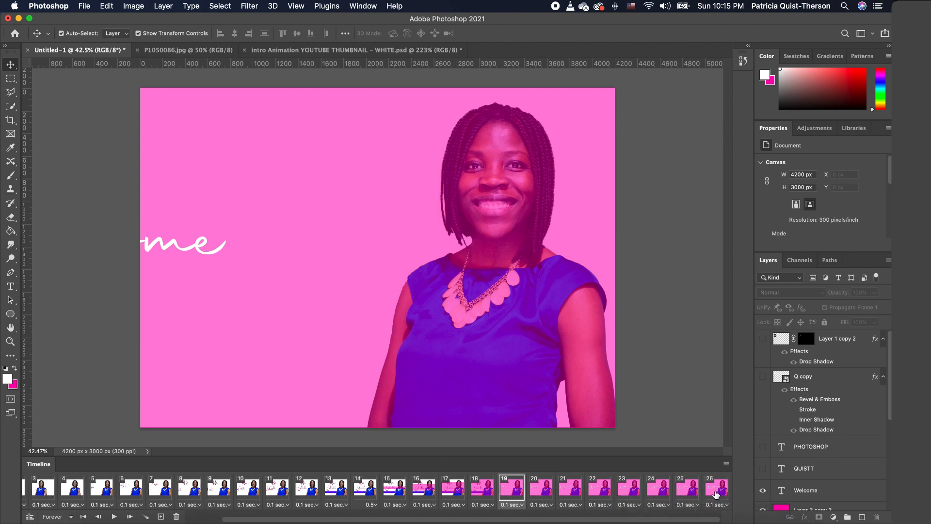
left_click(716, 490)
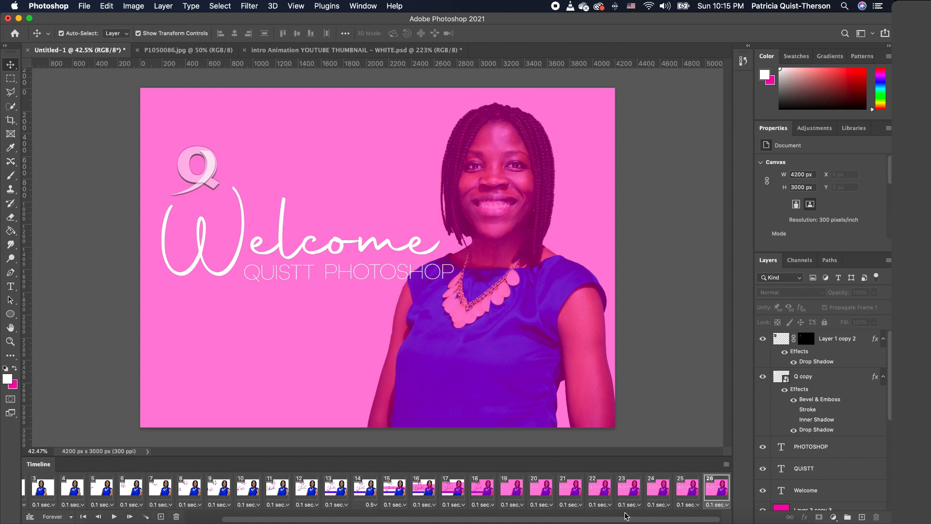
left_click(719, 505)
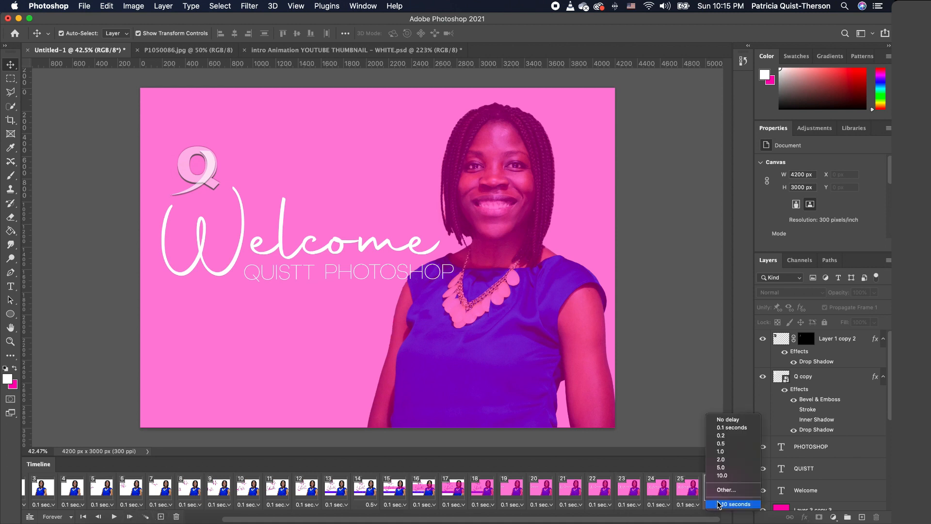
left_click(726, 443)
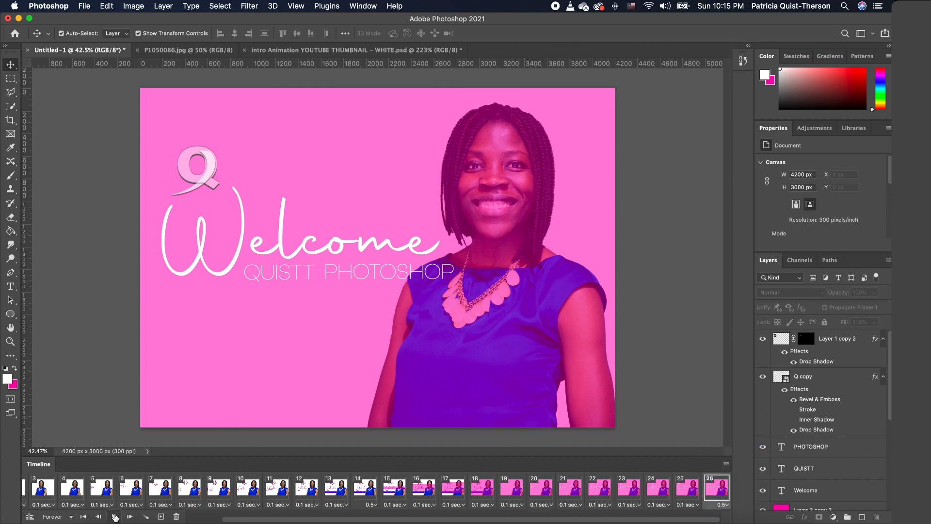
left_click(114, 517)
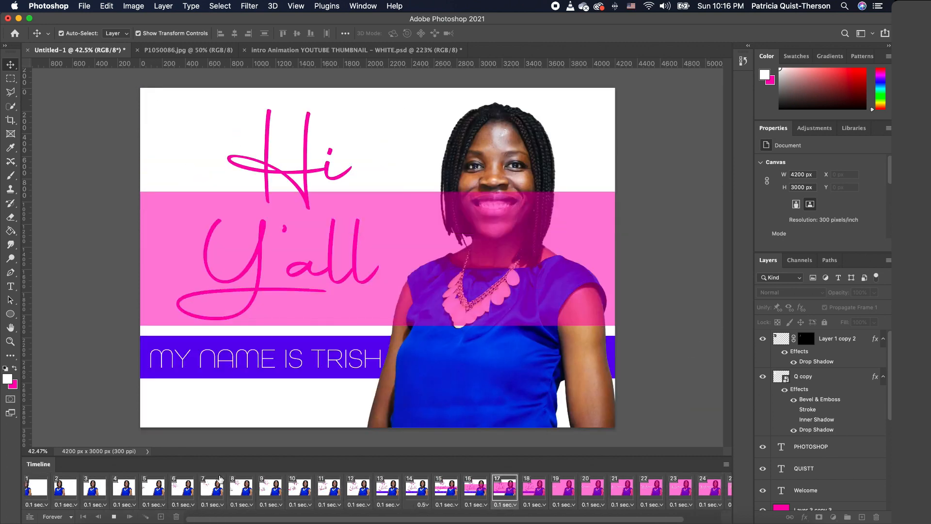
left_click(115, 516)
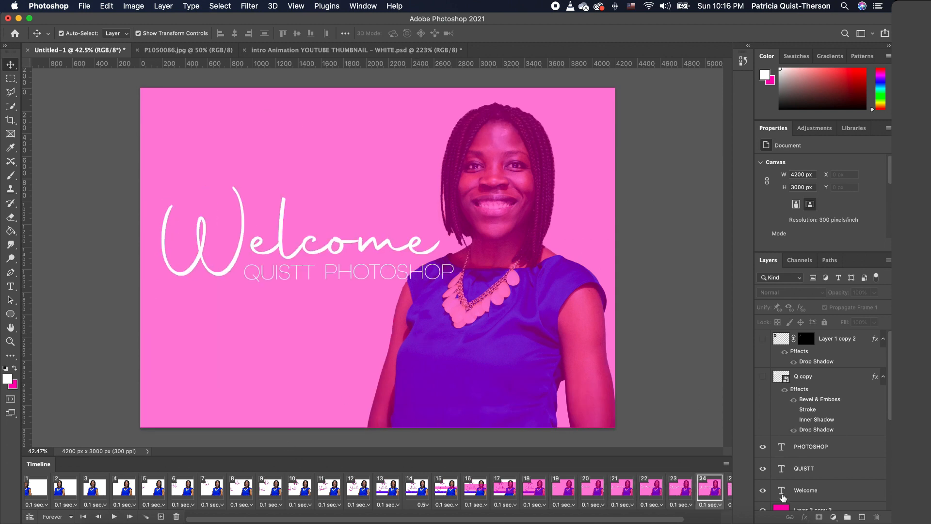
In frame 26, enlarge the Q copy and Layer 1 copy 2 logo layers together and reposition them just above the W of Welcome.
left_click(729, 489)
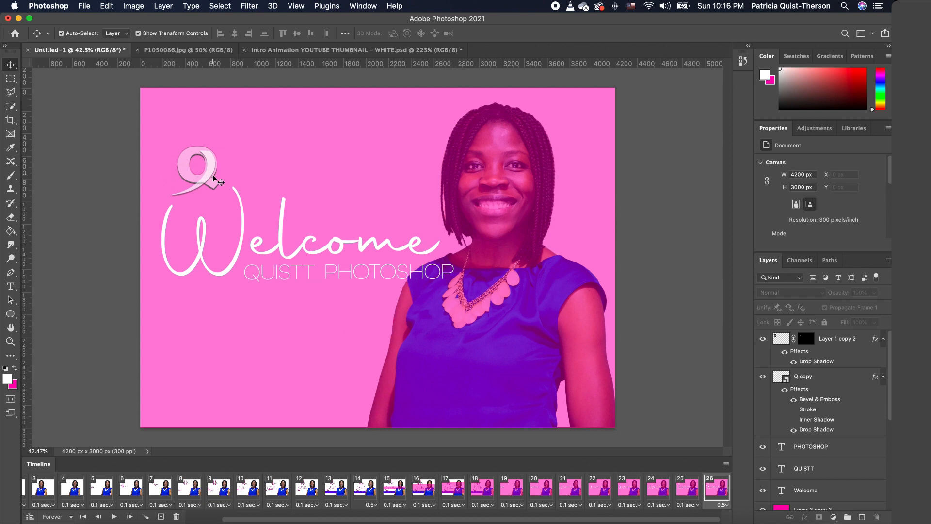
left_click(827, 384)
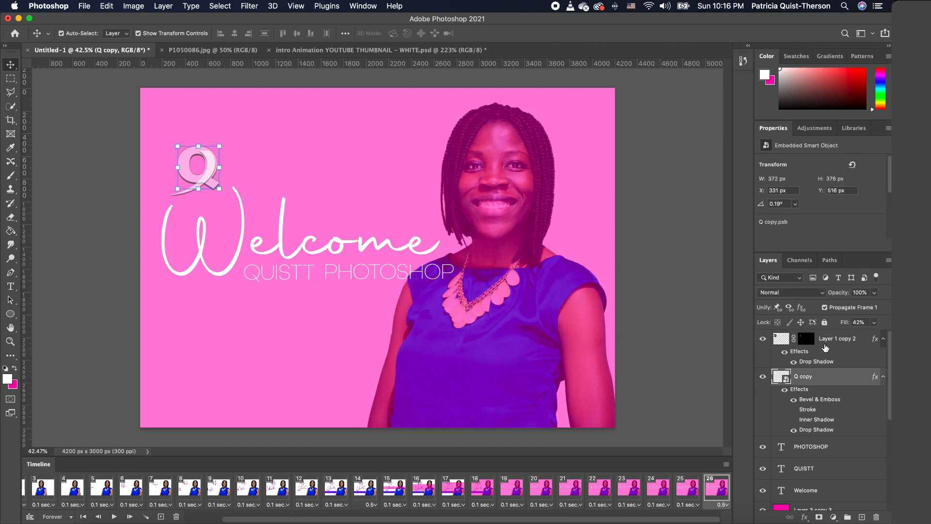
left_click(824, 347, "shift")
left_click_drag(234, 128, 256, 105)
left_click_drag(212, 157, 213, 163)
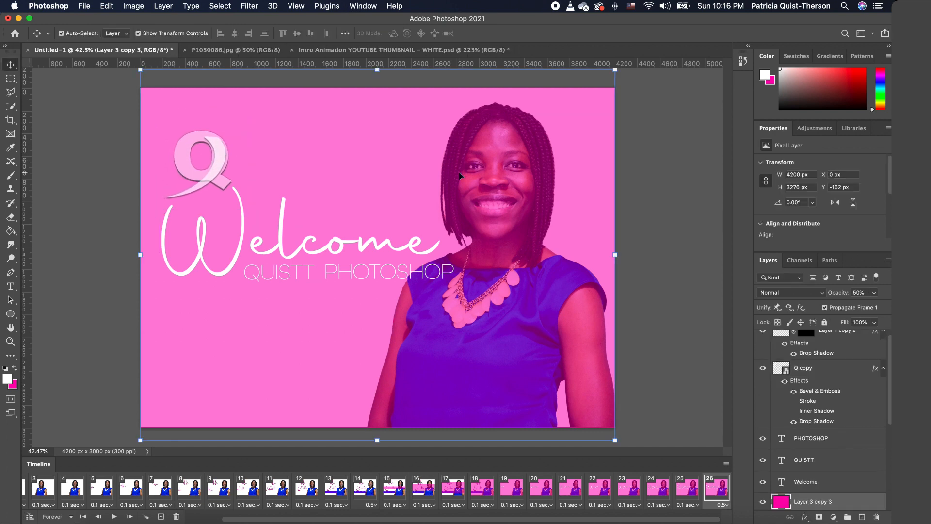
left_click(656, 158)
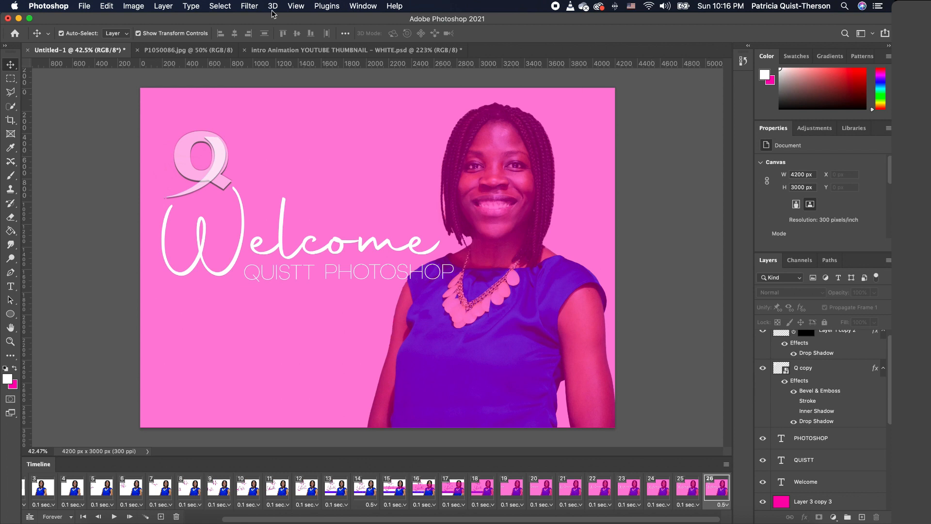
Set up a Save for Web (Legacy) export of the animation in GIF format with looping set to Forever.
left_click(86, 7)
mouse_move(165, 153)
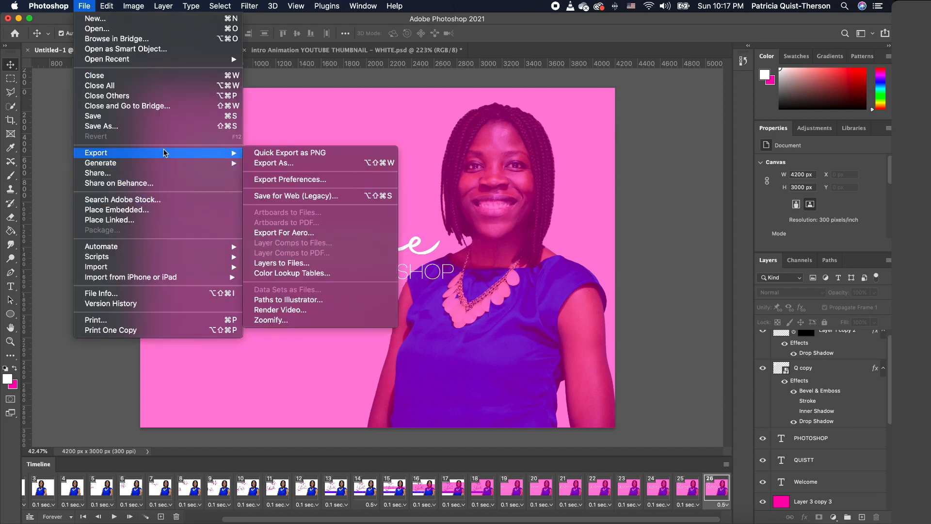
left_click(289, 196)
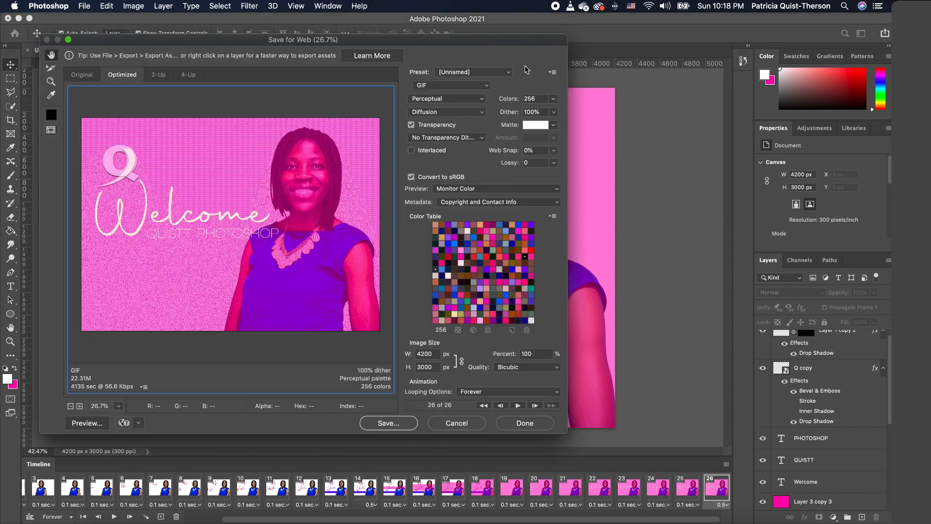
left_click(488, 86)
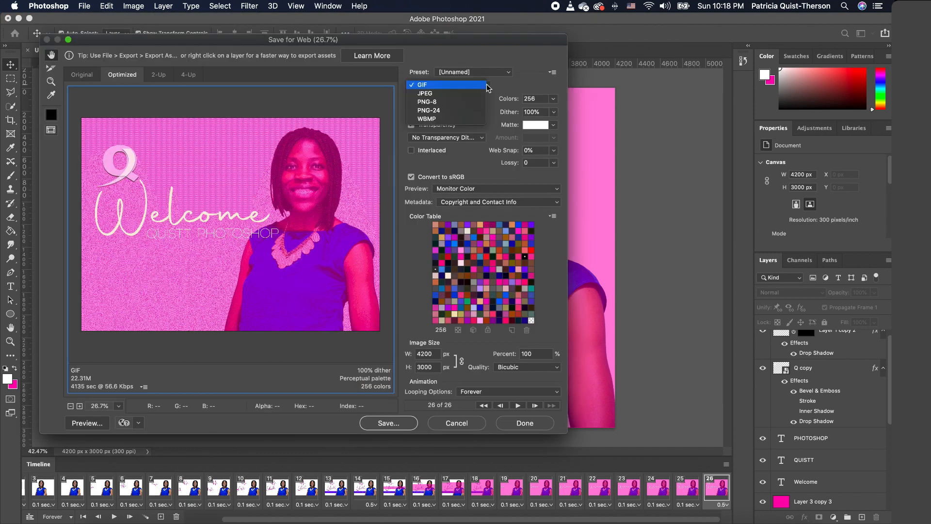
left_click(422, 85)
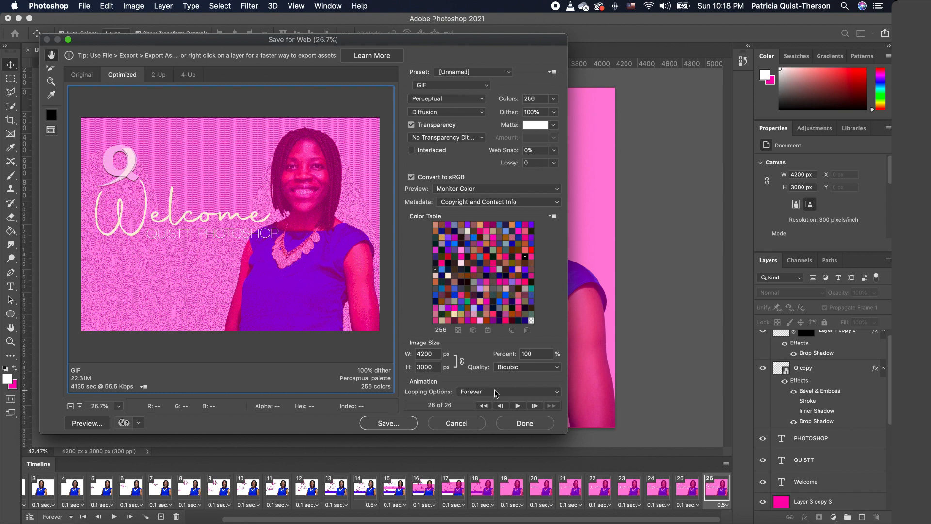
left_click(495, 393)
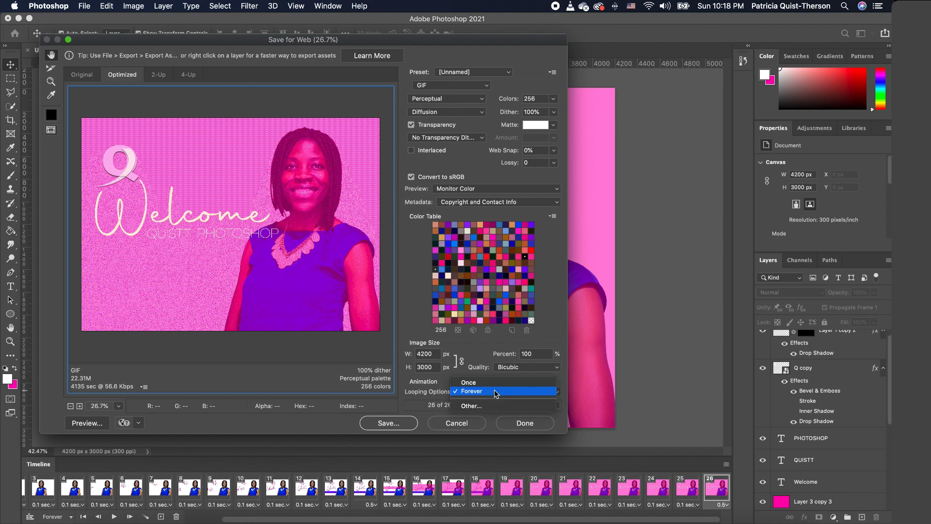
left_click(548, 341)
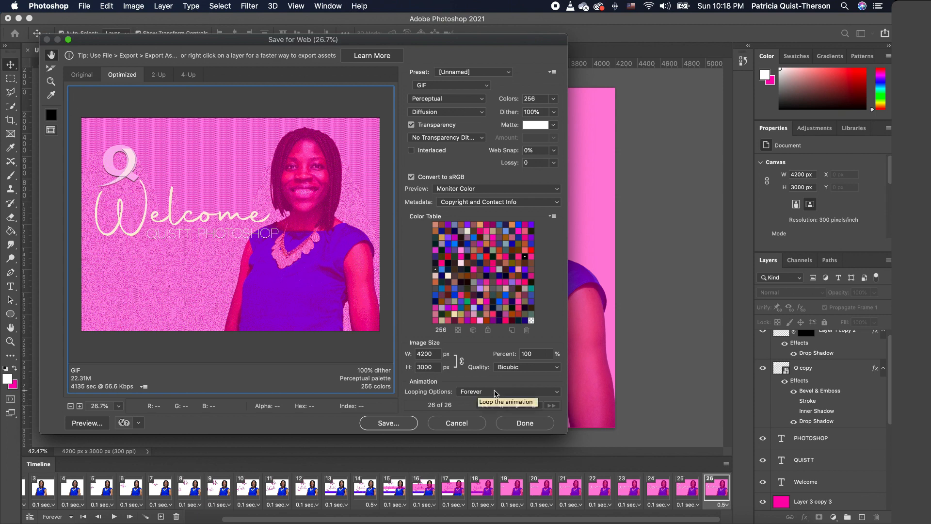
Save the optimized GIF as QUISTT INTRO YOUTUBE in the Photoshop Tips folder, with the Images Only format.
left_click(388, 423)
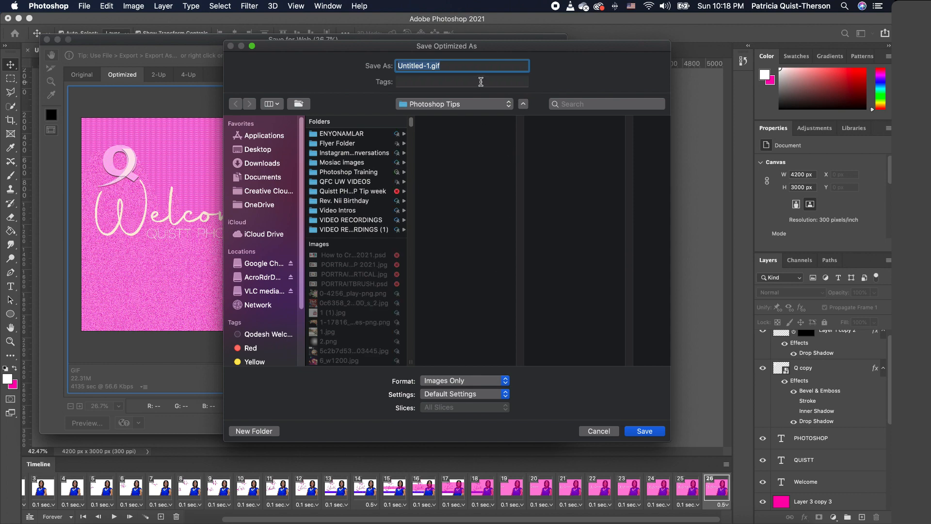
type("QUISTT INTRO YOU")
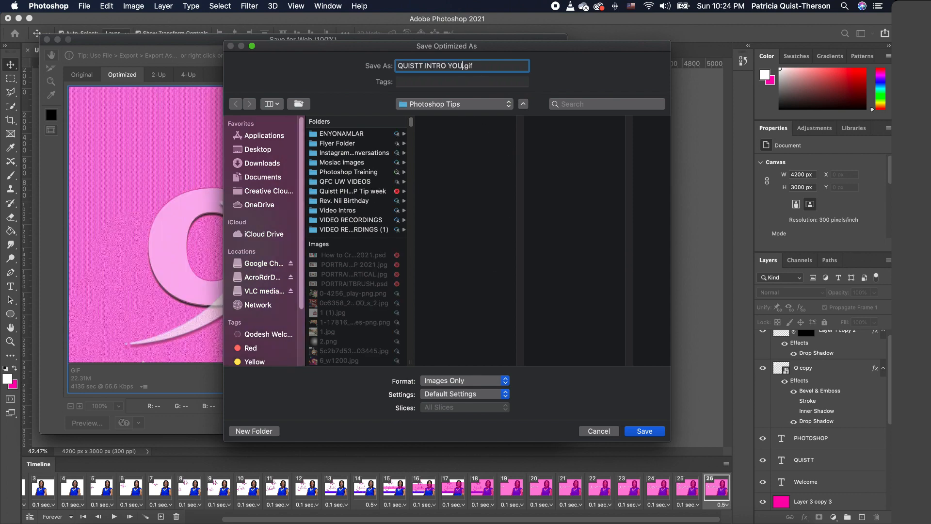
type("TUBE")
left_click(643, 432)
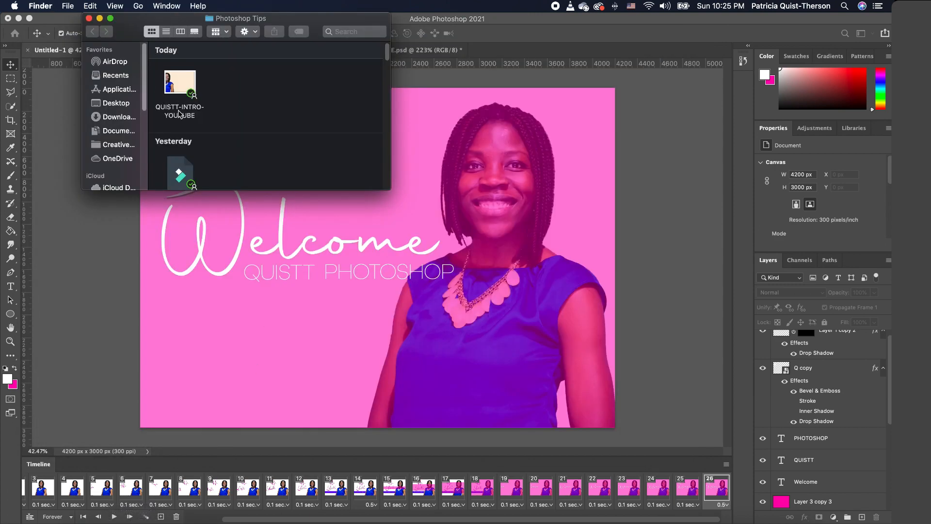
Open the exported QUISTT-INTRO-YOUTUBE file from Finder in Google Chrome (88.0.4324.96) and view the animation full screen.
right_click(180, 85)
mouse_move(237, 95)
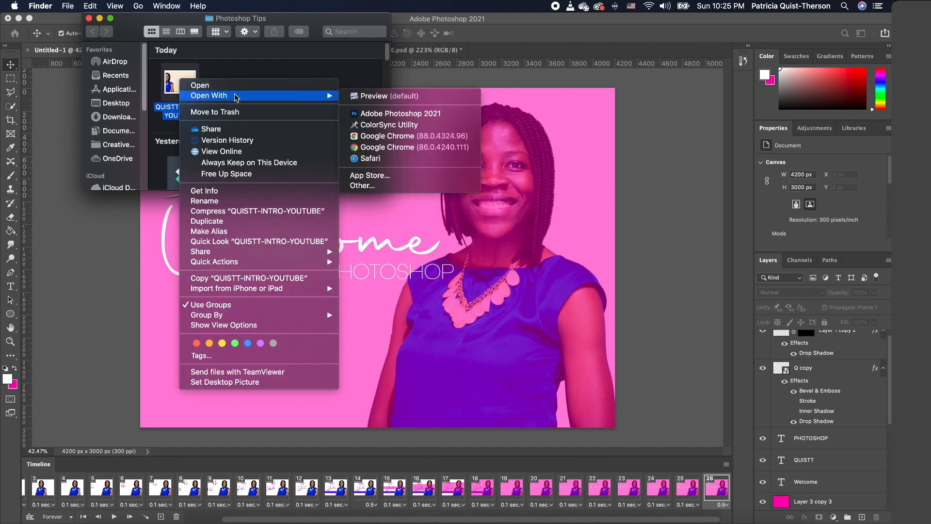
left_click(419, 137)
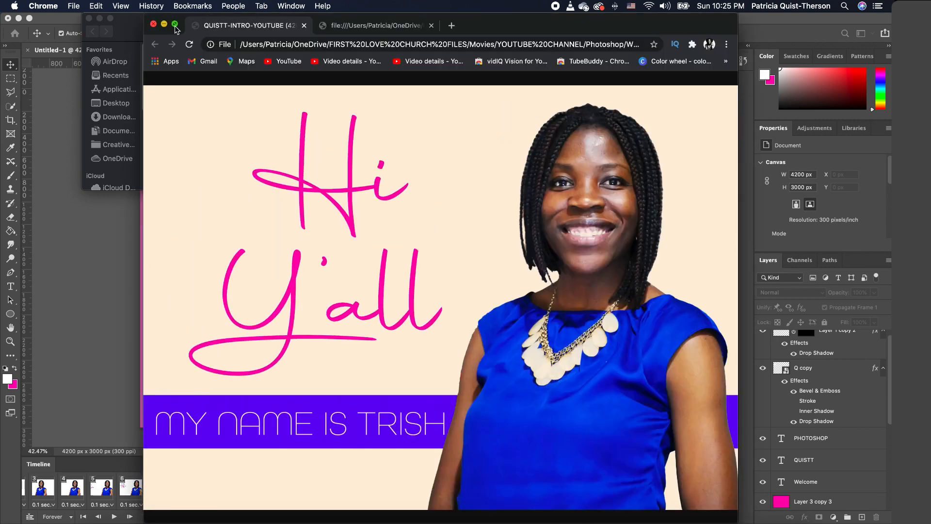
left_click(174, 24)
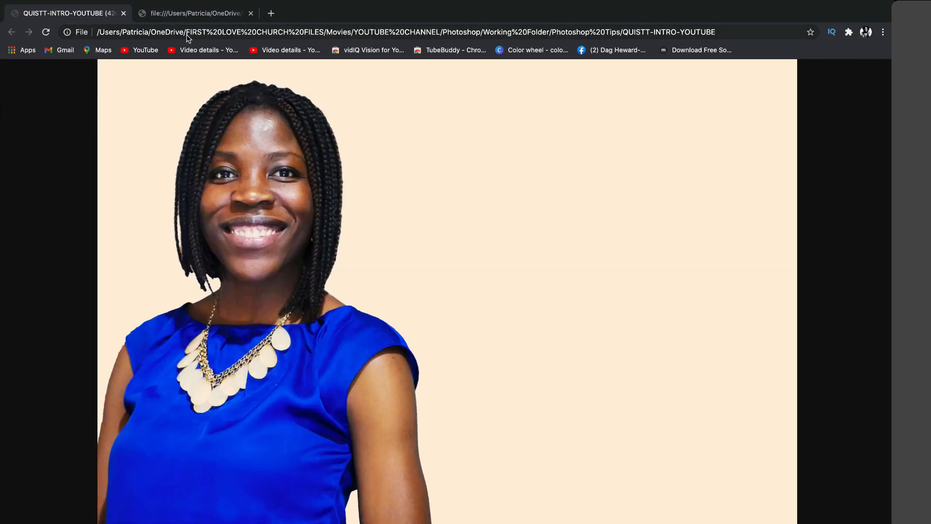